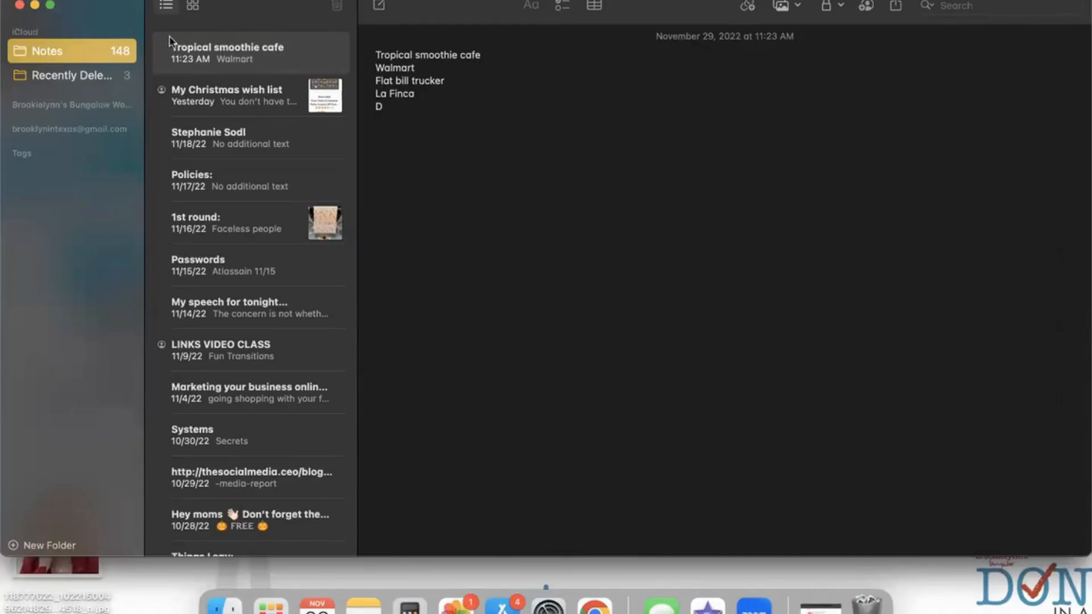
Create a new blank note, put the Notes window away and switch to the Chrome browser.
click(379, 8)
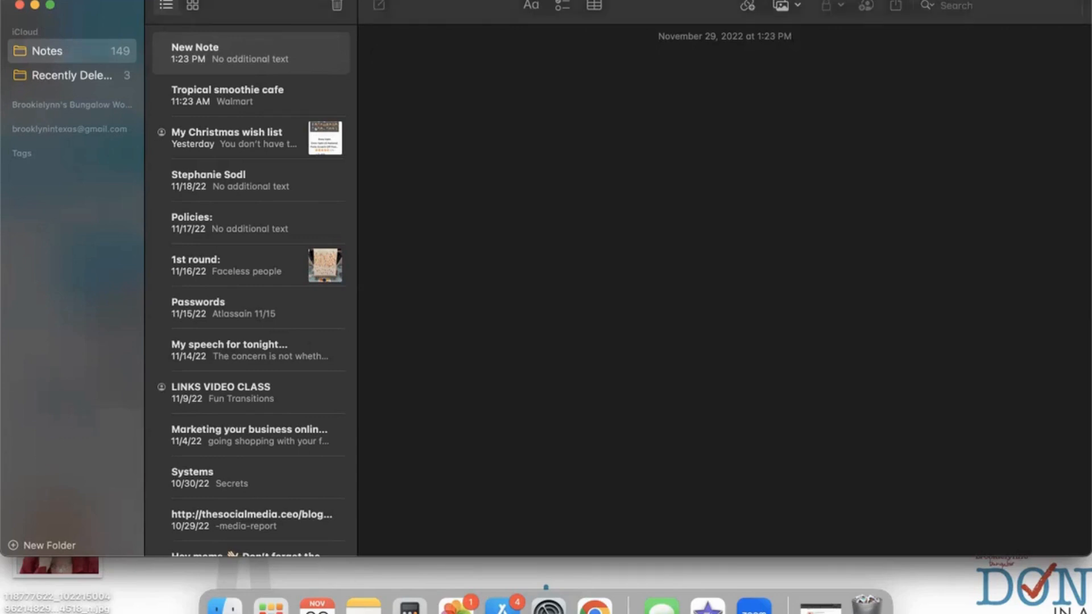
click(34, 5)
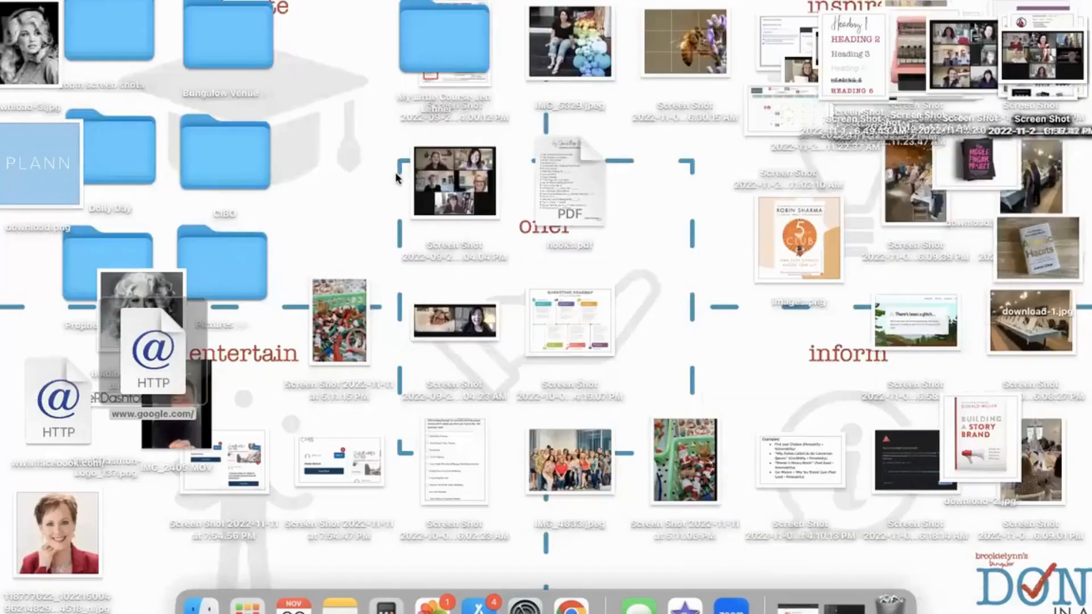
click(798, 604)
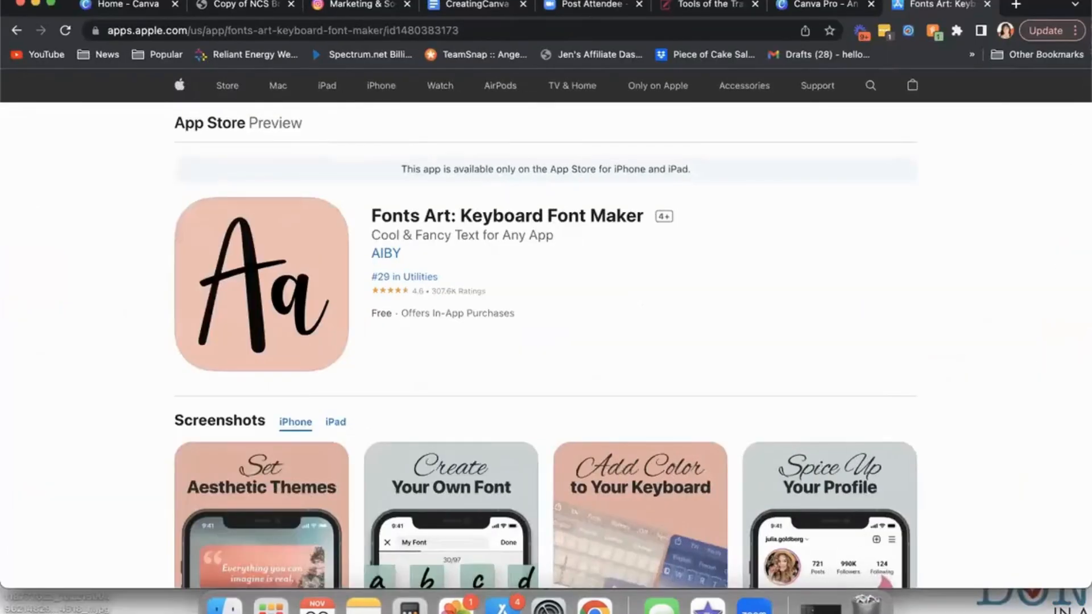
Open the signed-in account's own Instagram profile and bring up its profile editing page.
click(365, 6)
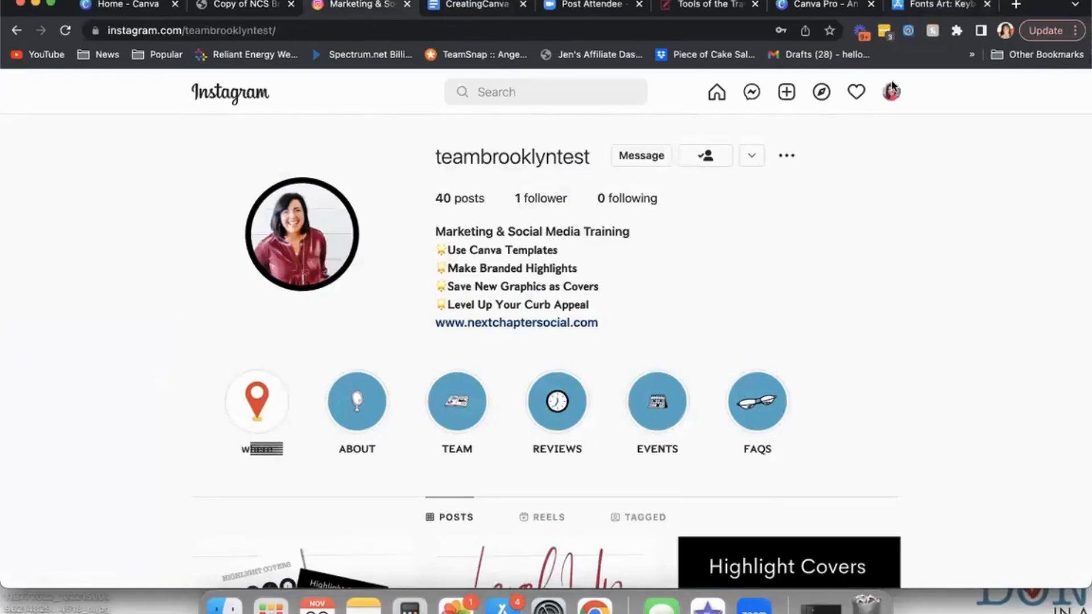
click(891, 95)
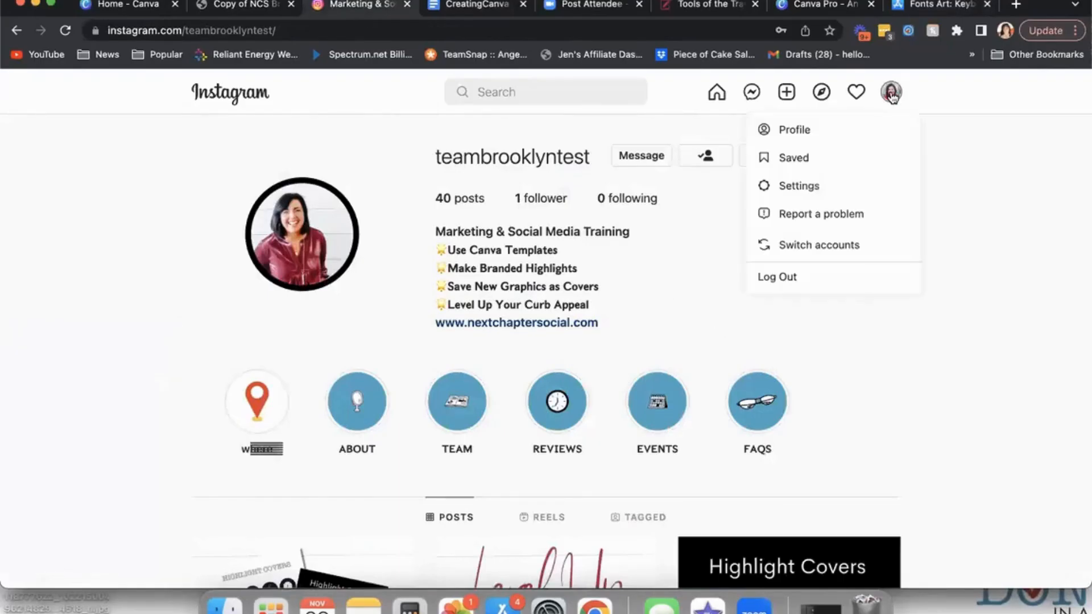
click(802, 130)
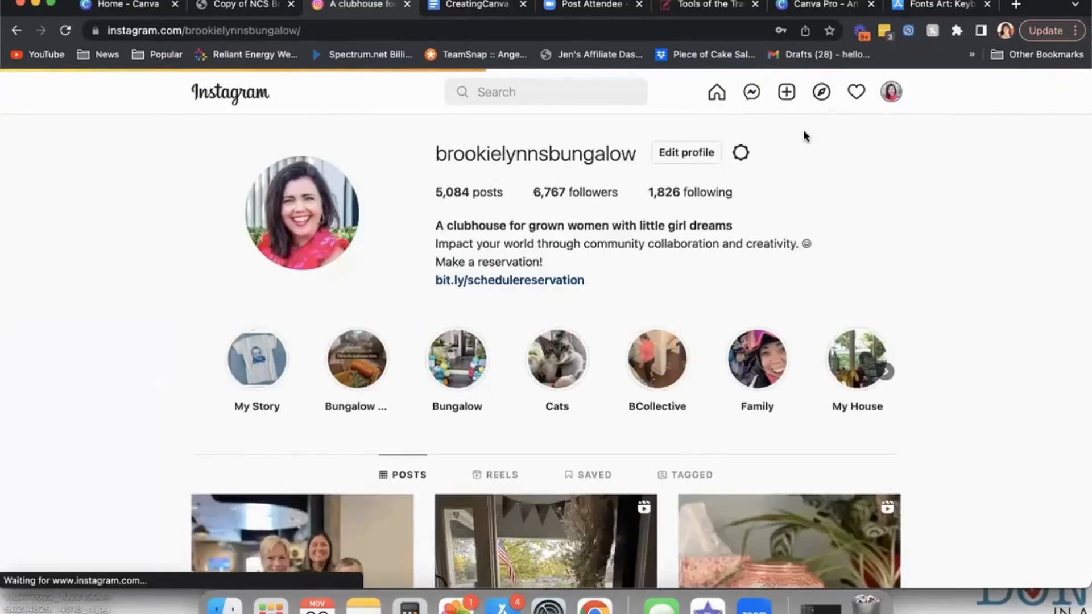
click(700, 159)
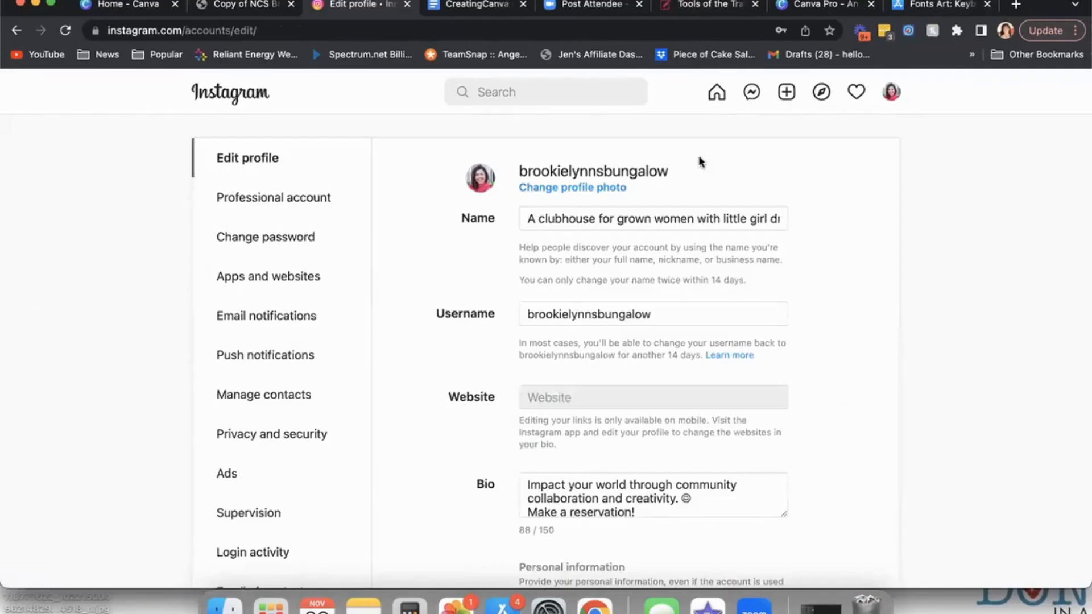
Select the entire bio text in the Instagram profile editing form.
scroll(673, 243, down, 3)
click(588, 364)
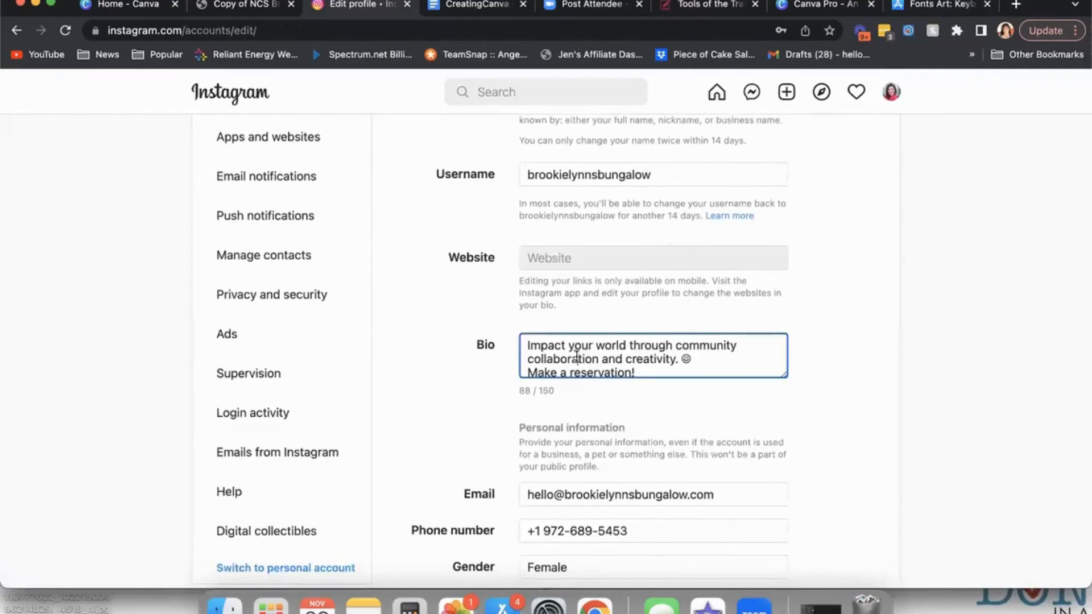
drag(528, 345, 670, 385)
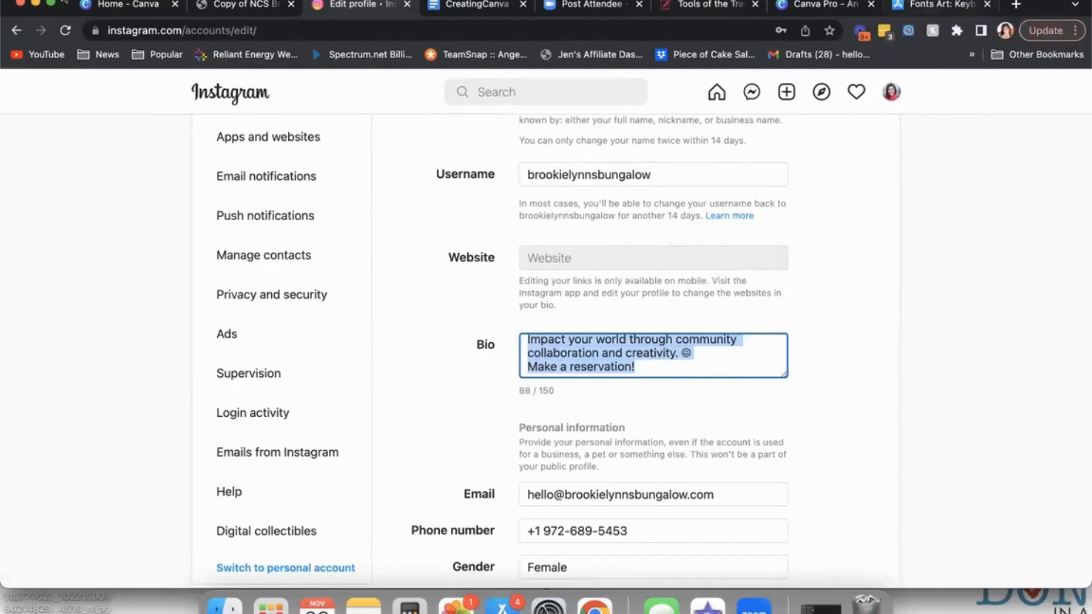
click(35, 4)
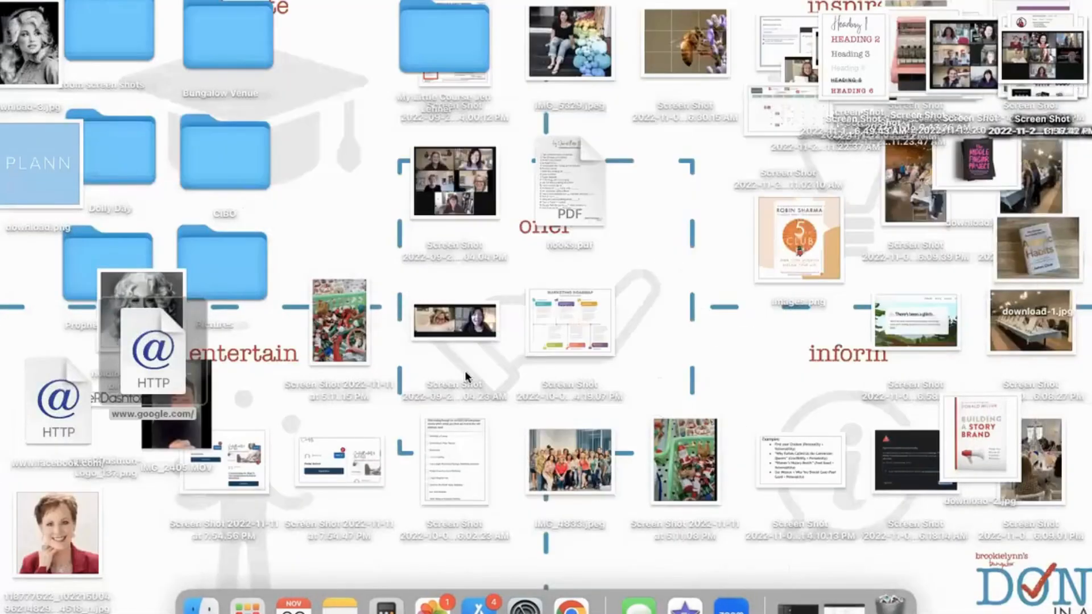
click(845, 604)
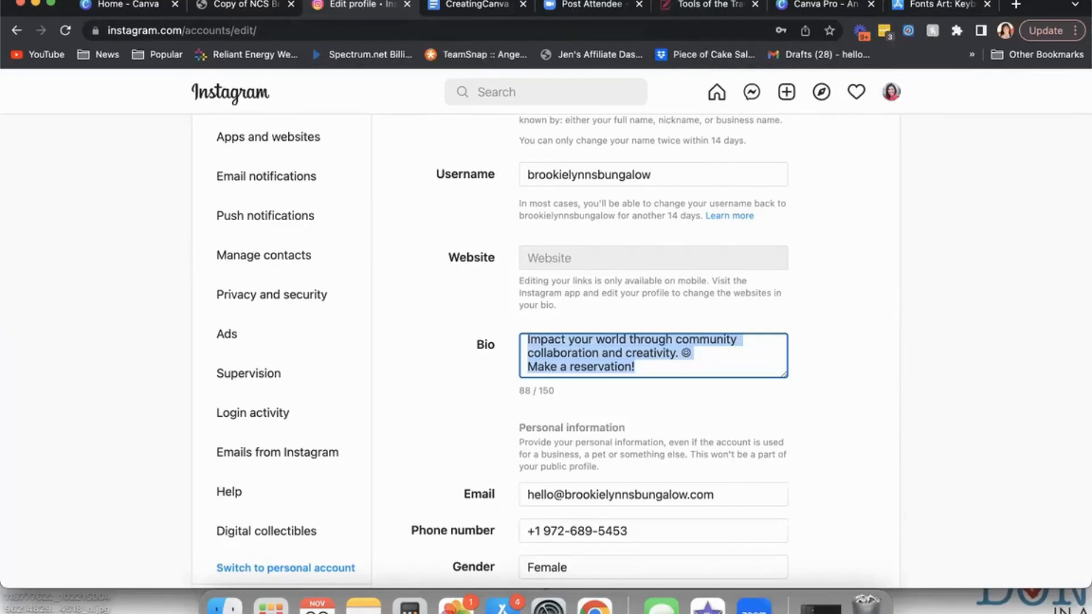
Look at Canva's plans and pricing options and the Canva entry on the Next Chapter Social tools page.
click(114, 5)
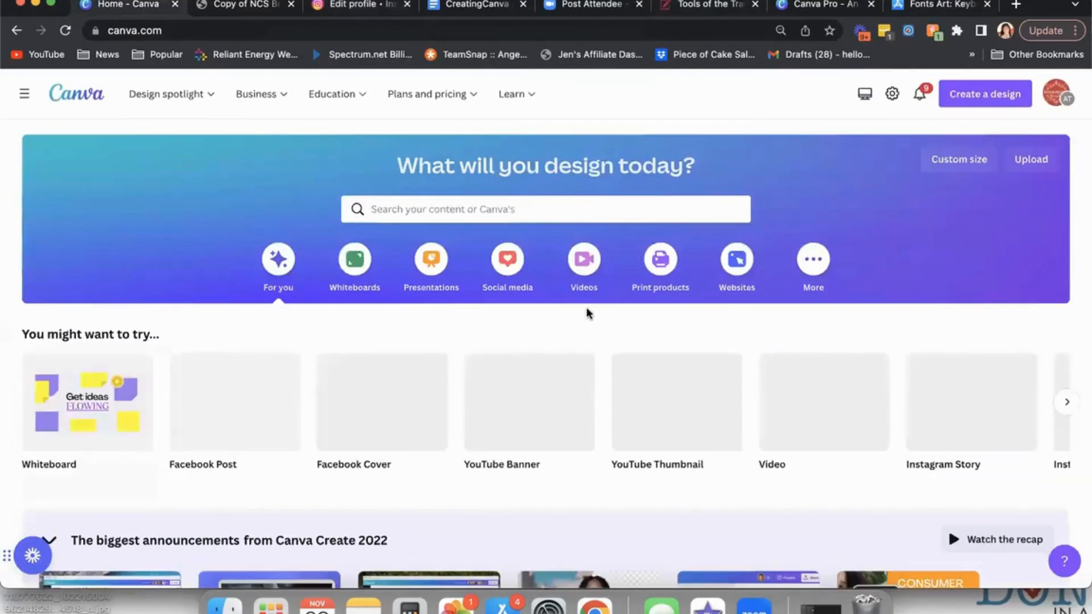
click(474, 95)
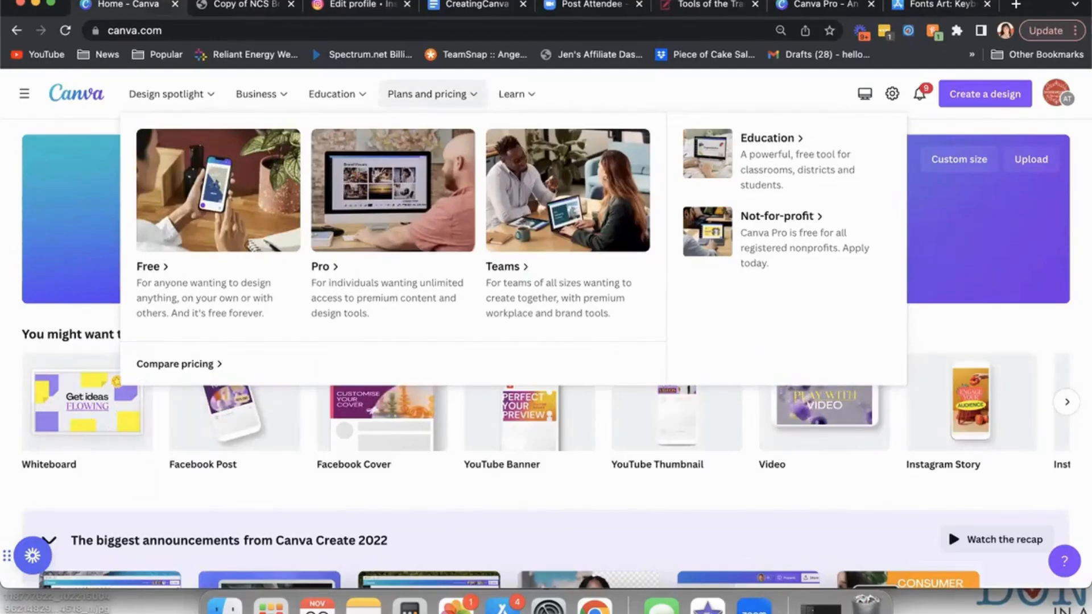
click(703, 5)
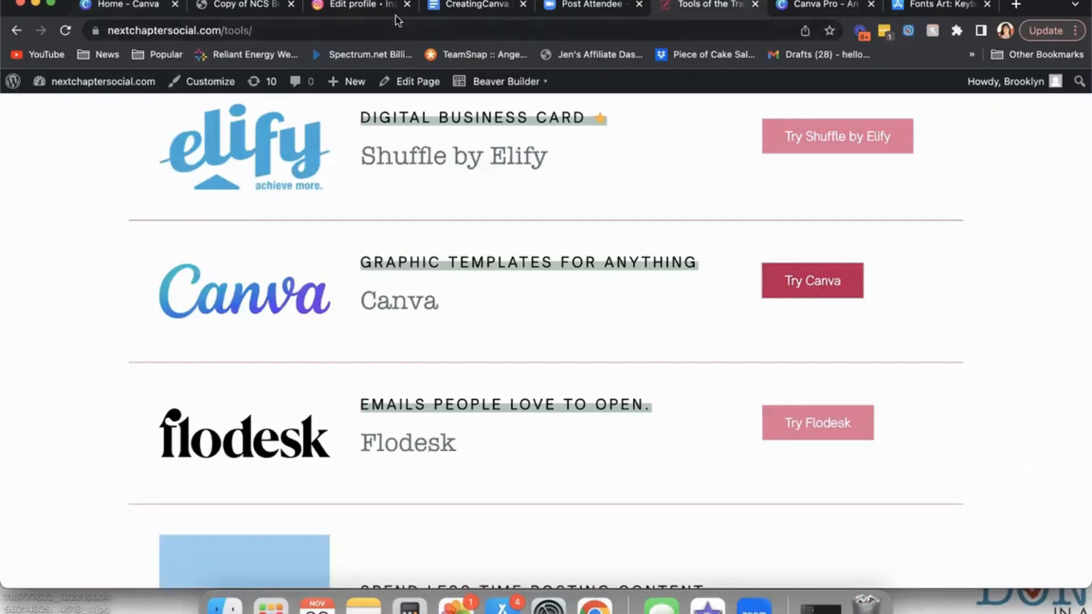
Review the bio and the other fields of the Instagram profile editing form.
click(349, 5)
scroll(554, 281, down, 2)
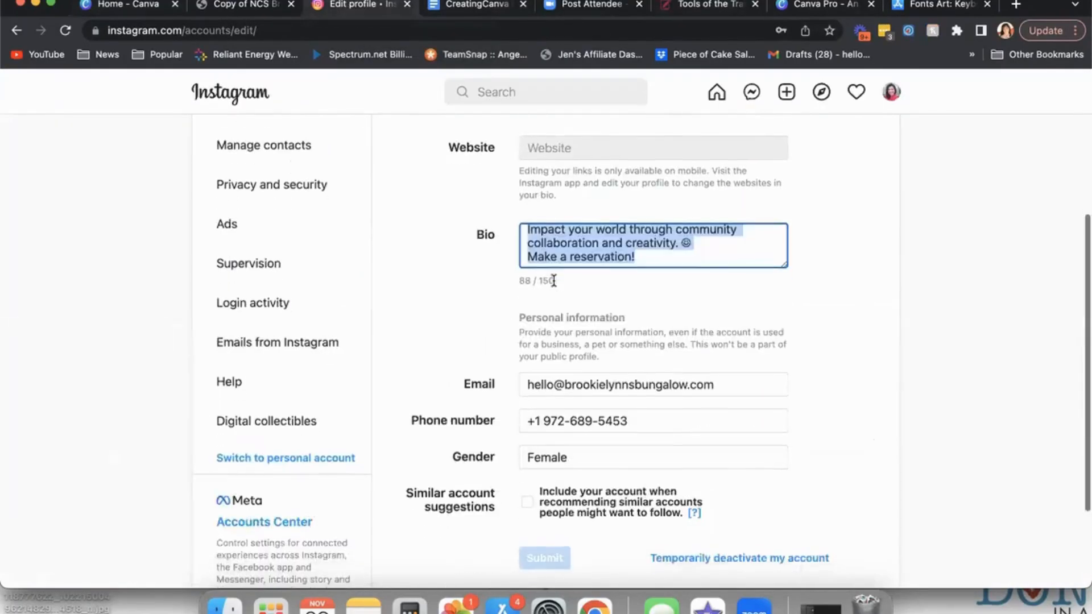
scroll(553, 280, up, 3)
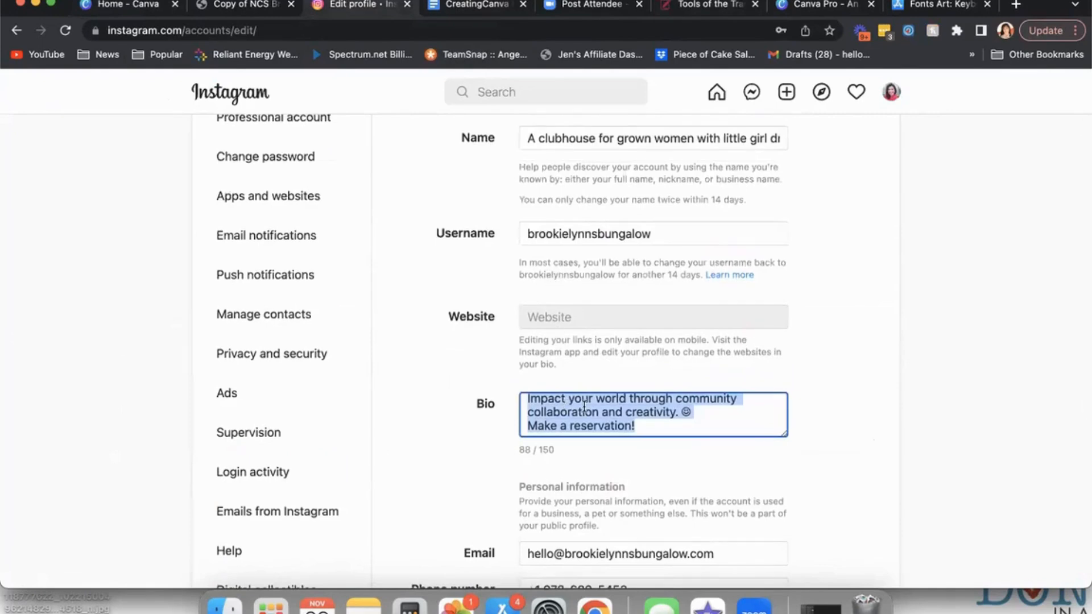
Leave profile editing, search Instagram for "te" and open the Marketing & Social Media Training test profile.
click(891, 92)
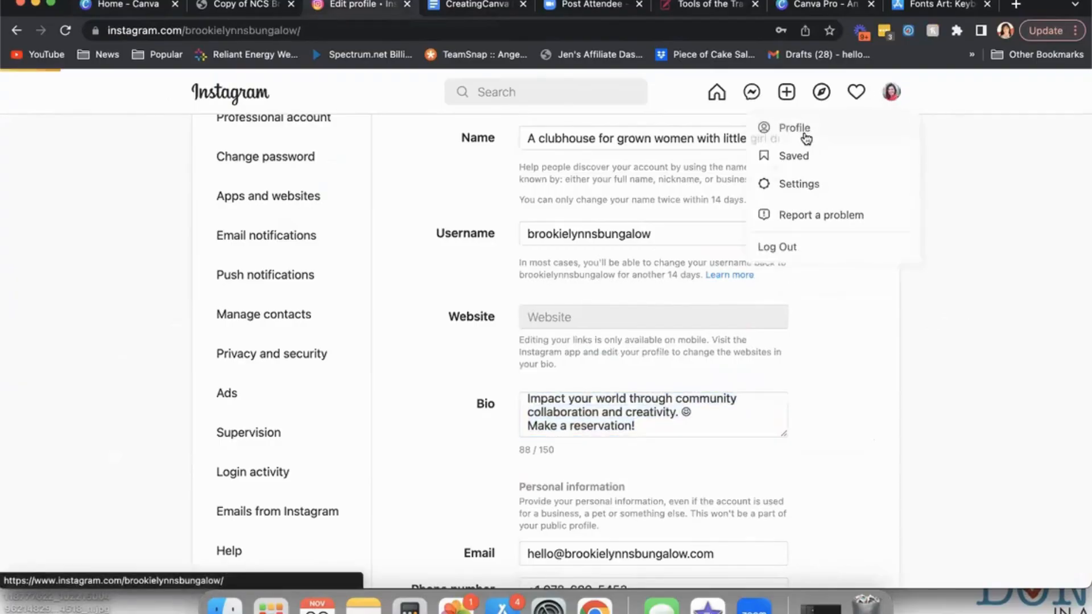
click(805, 138)
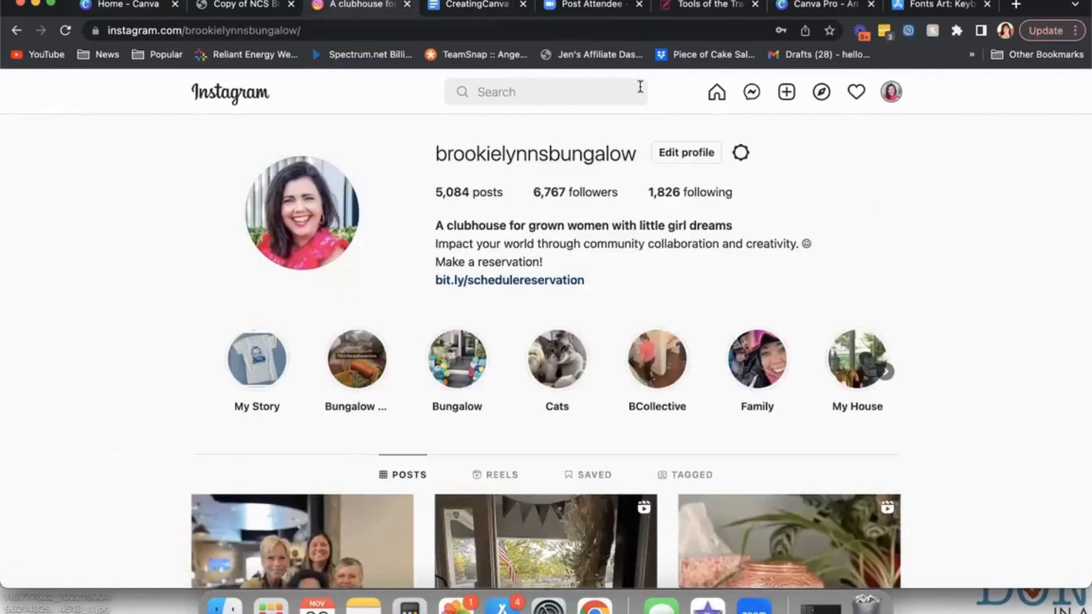
click(639, 91)
text(te)
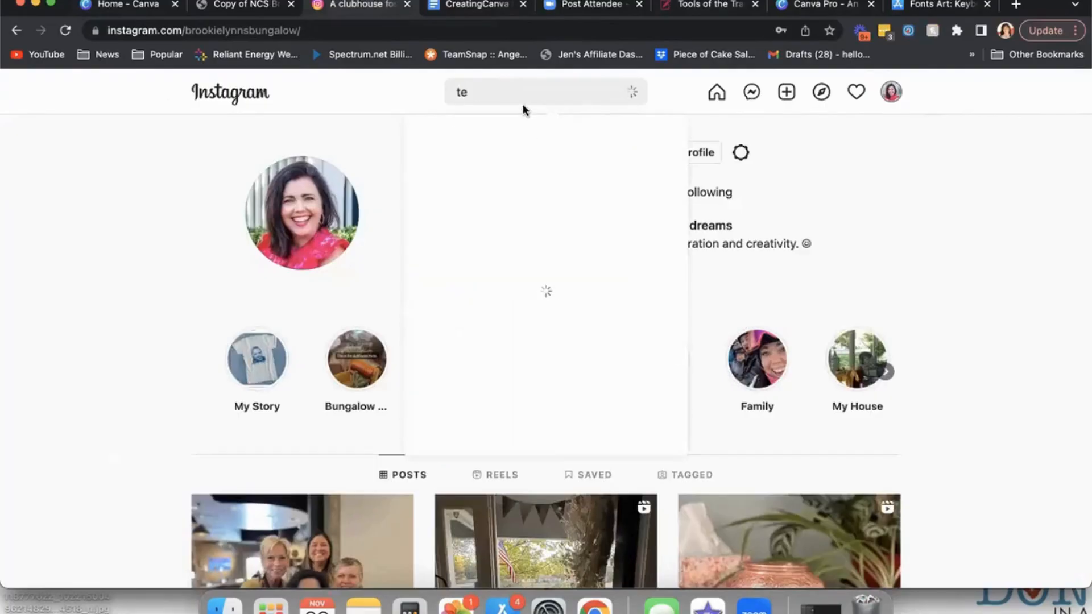
click(515, 155)
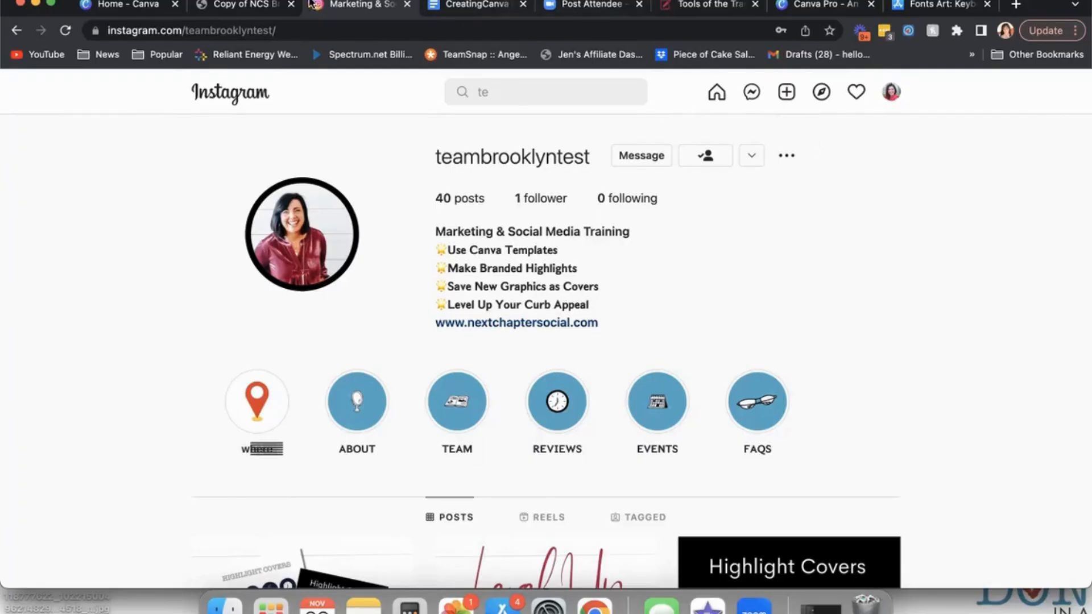
Look over the Branded Highlight Covers slide in the NCS presentation deck, and return to the Instagram test profile.
click(205, 13)
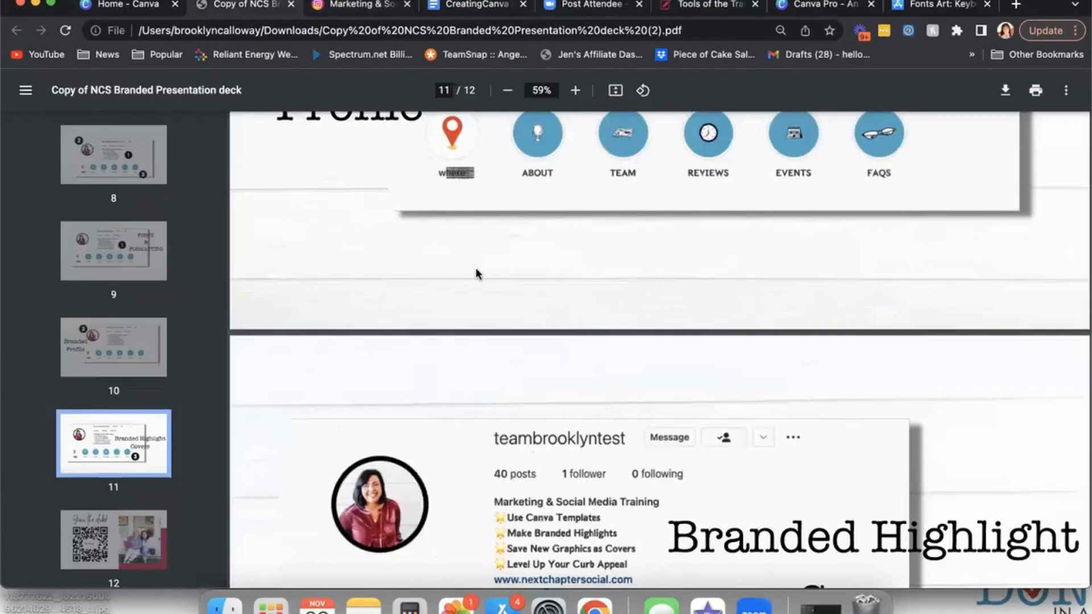
scroll(477, 274, down, 3)
scroll(473, 274, up, 3)
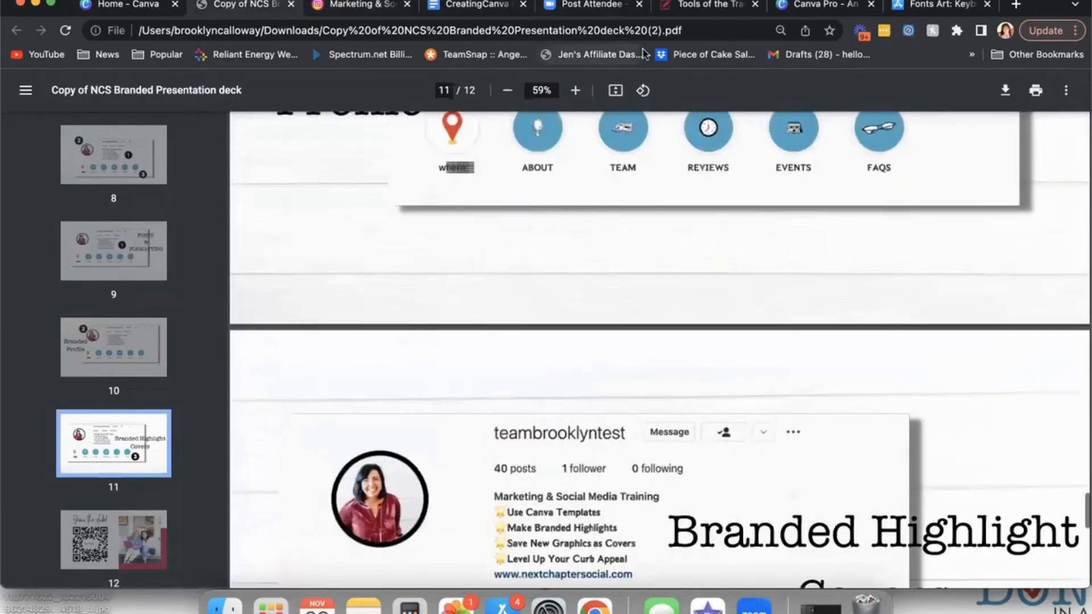
click(370, 11)
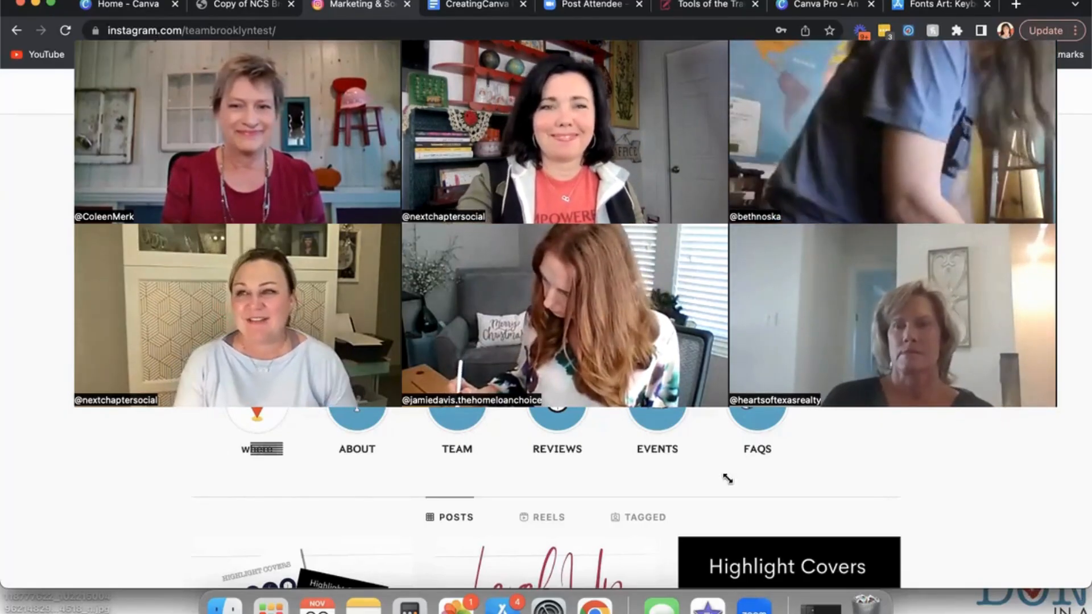
drag(727, 479, 256, 231)
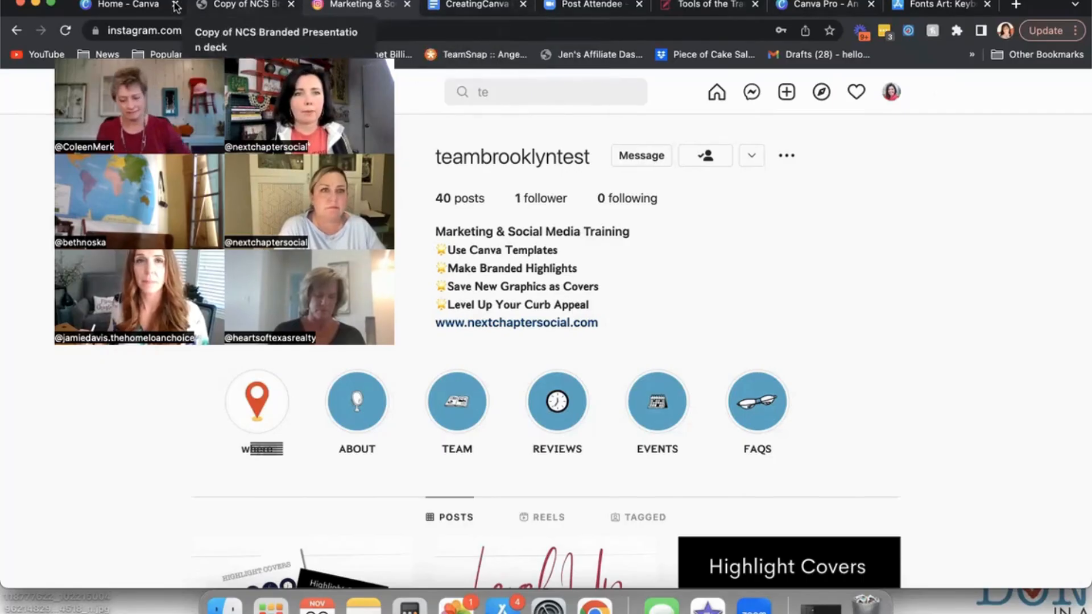
Search Canva's templates for "instagram highlight cover for real estate" and browse the results.
click(136, 6)
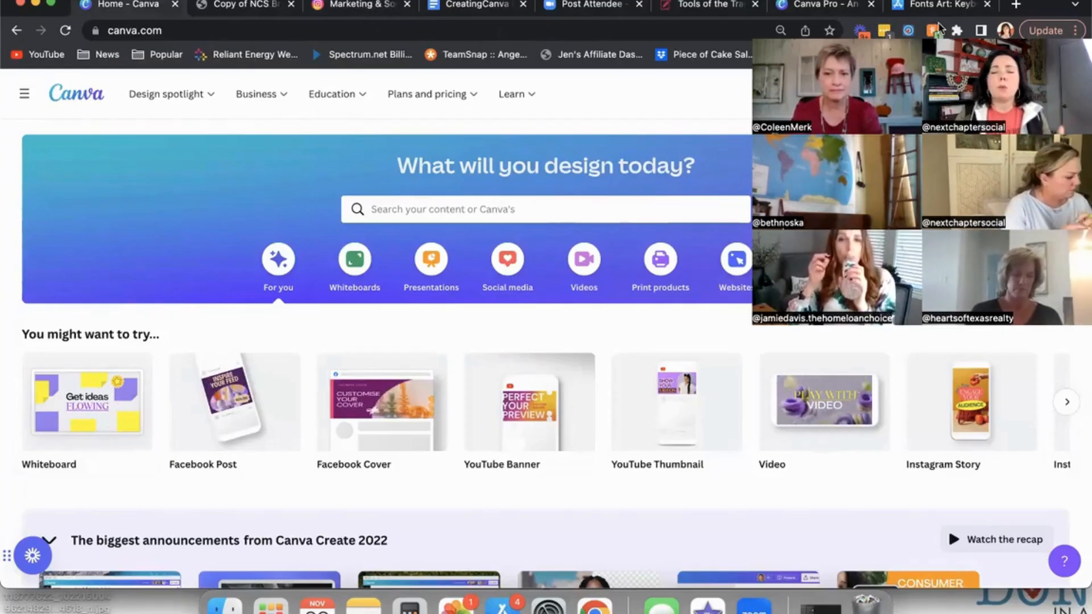
click(492, 215)
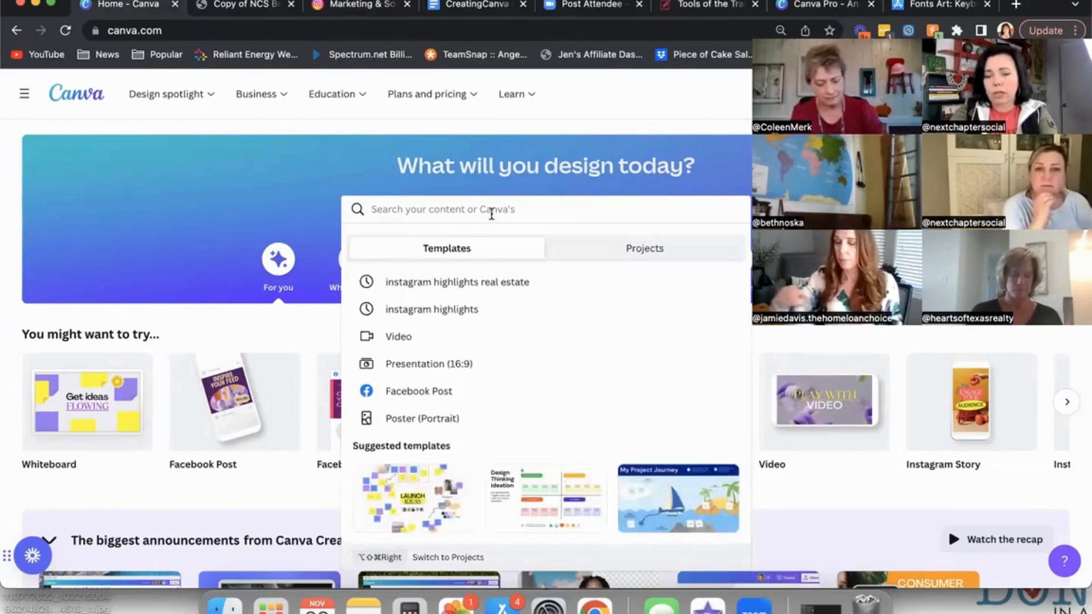
text(instagr)
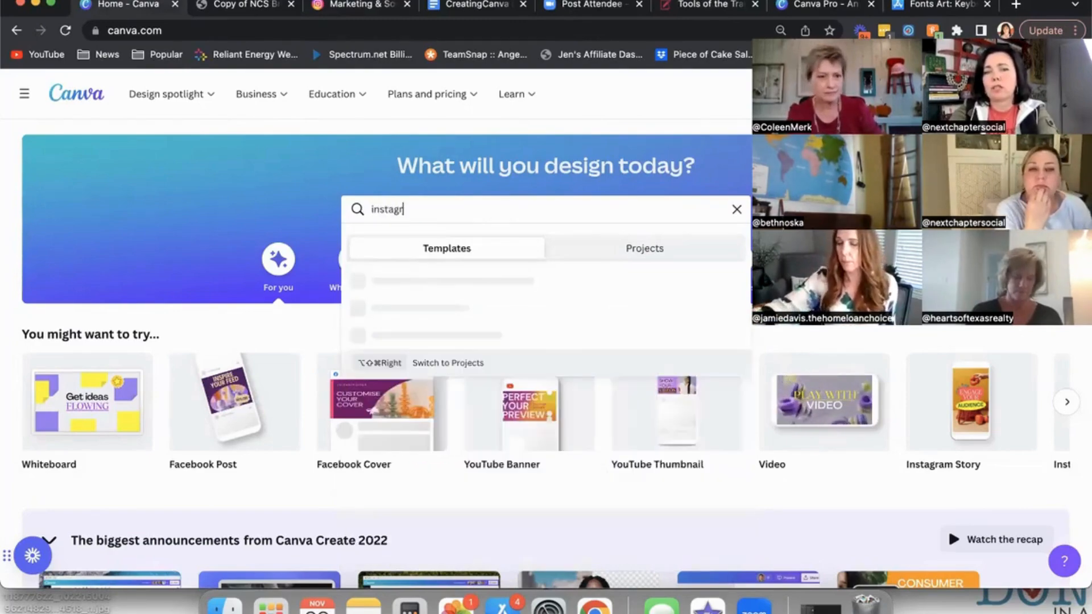
text(am high)
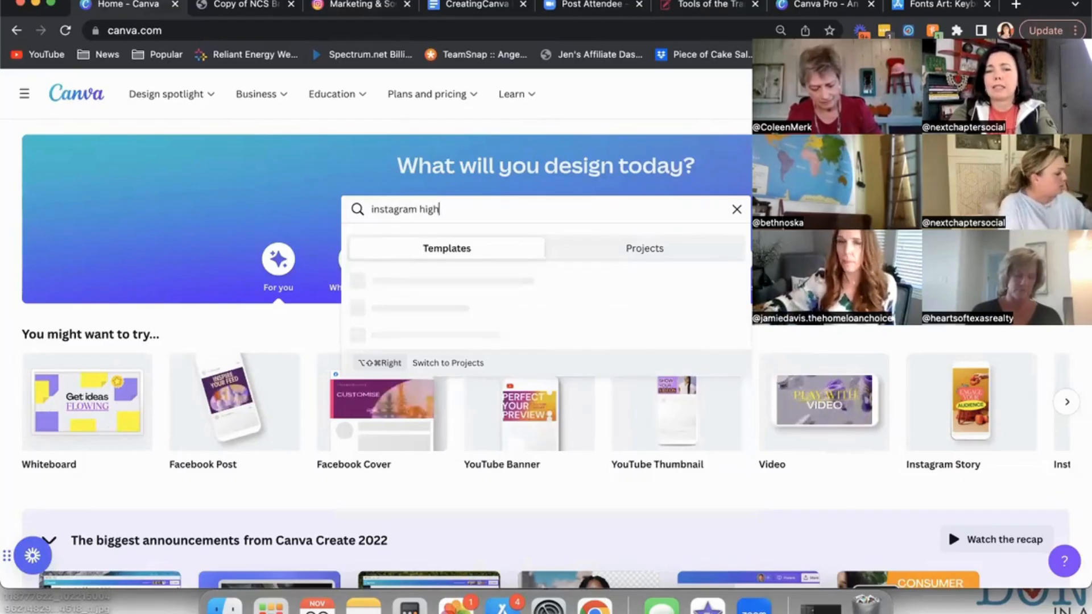
text(l)
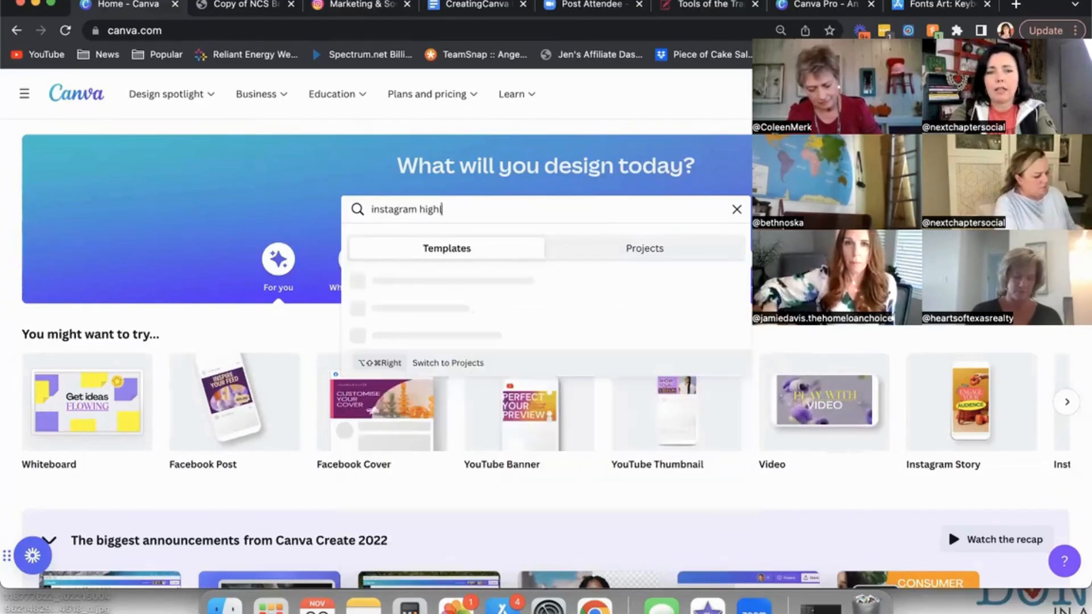
text(ight cover)
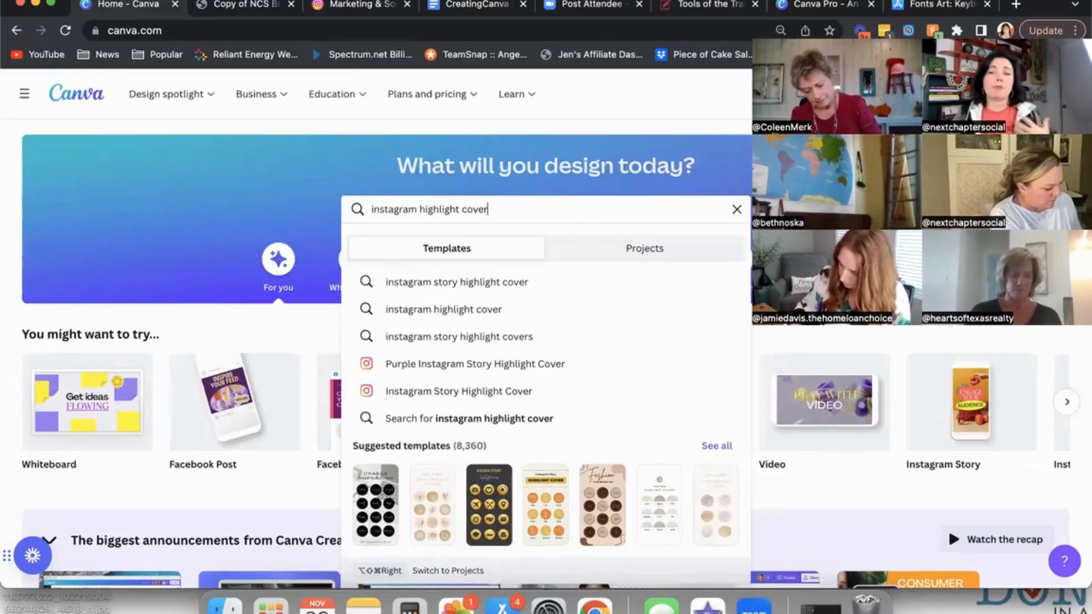
text(res)
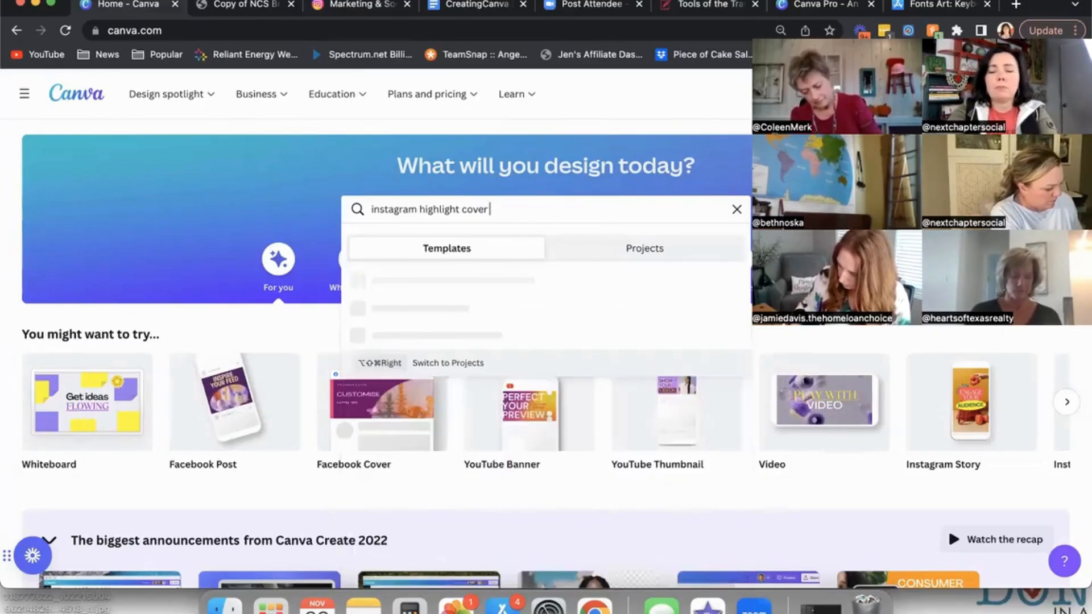
key(BackSpace)
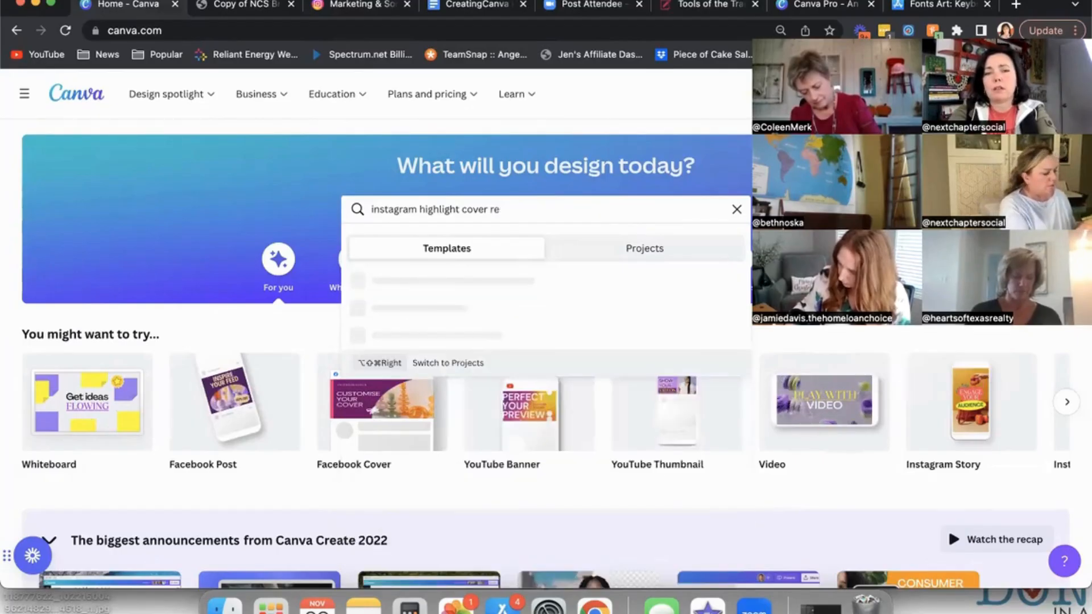
text(for s)
key(BackSpace)
text(real estate)
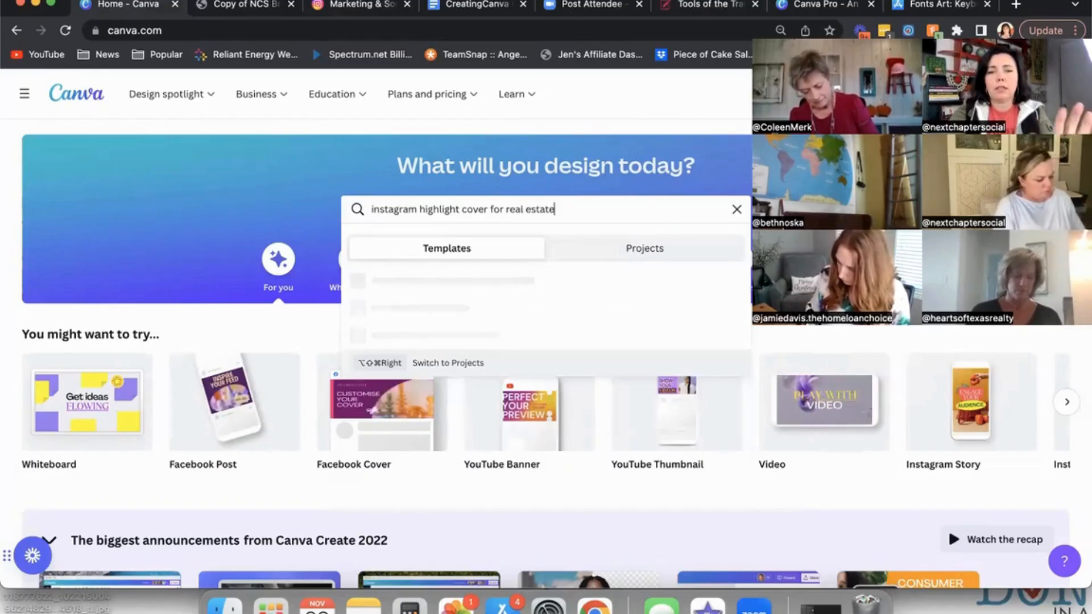
key(Return)
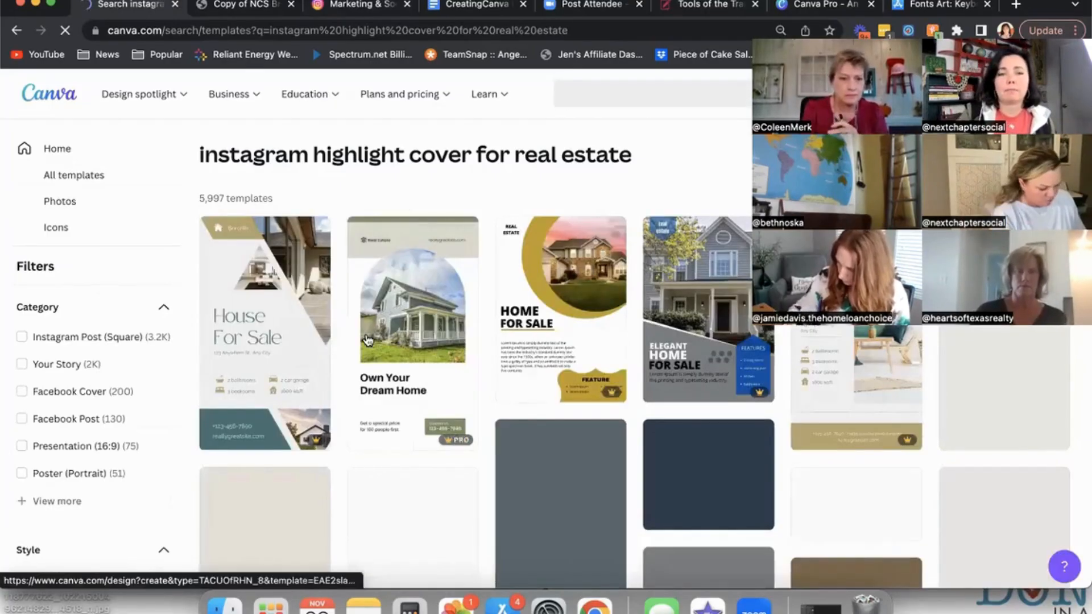
scroll(369, 340, down, 10)
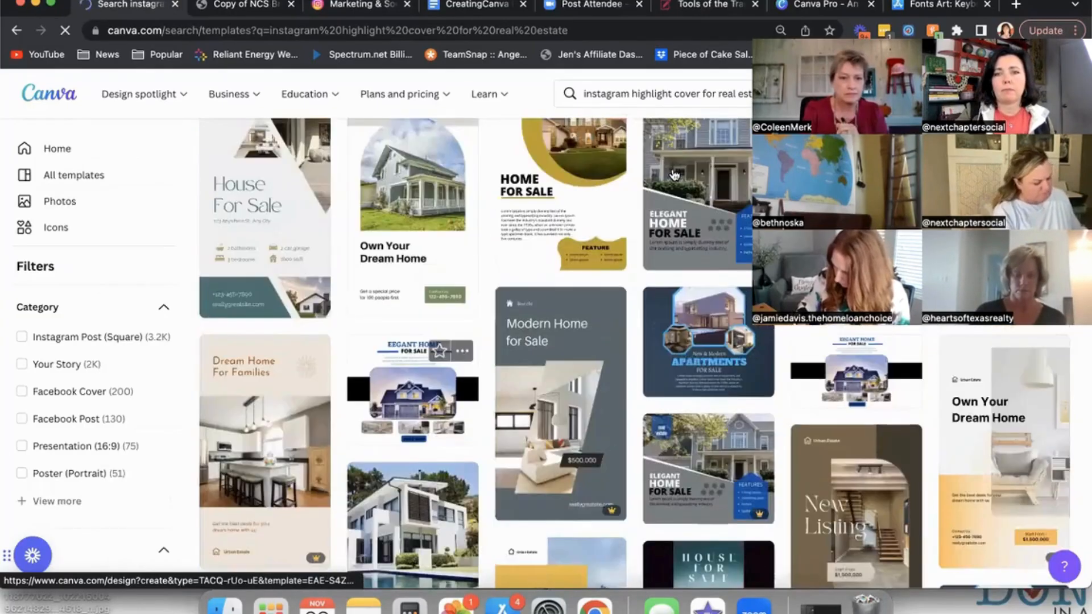
Search the templates for "instagram highlight real estate" and skim the results.
click(715, 97)
key(BackSpace)
key(BackSpace)
key(BackSpace)
key(BackSpace)
key(BackSpace)
key(BackSpace)
key(BackSpace)
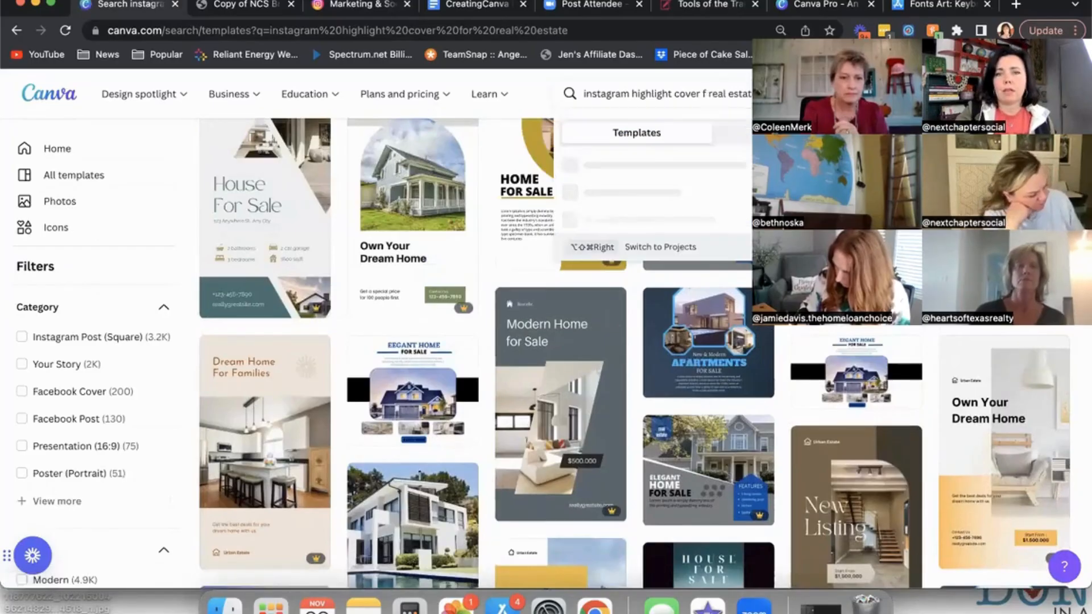
key(BackSpace)
key(BackSpace)
key(BackSpace)
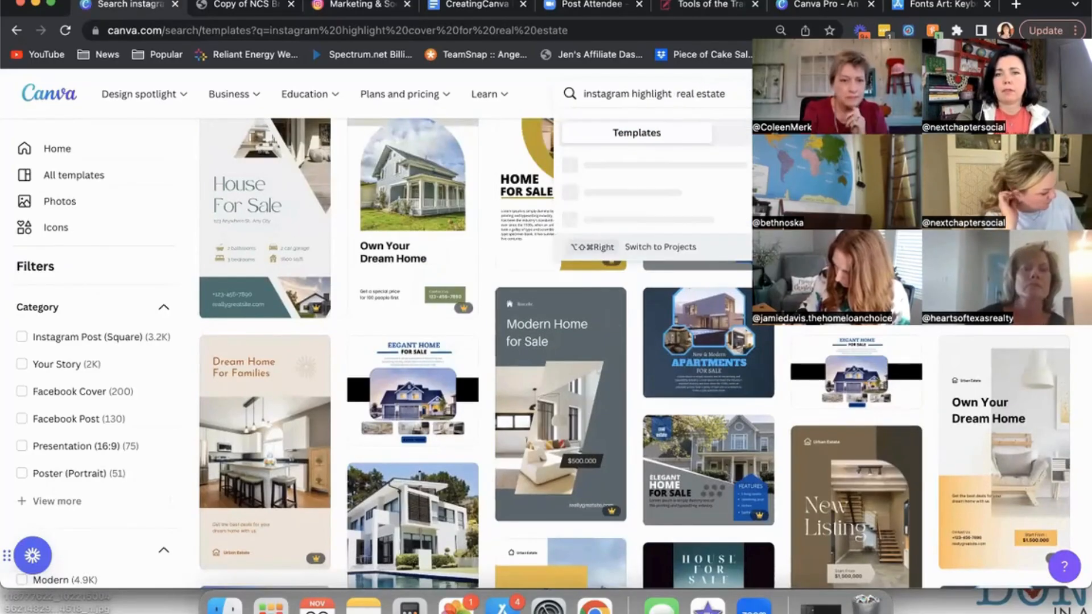
key(Return)
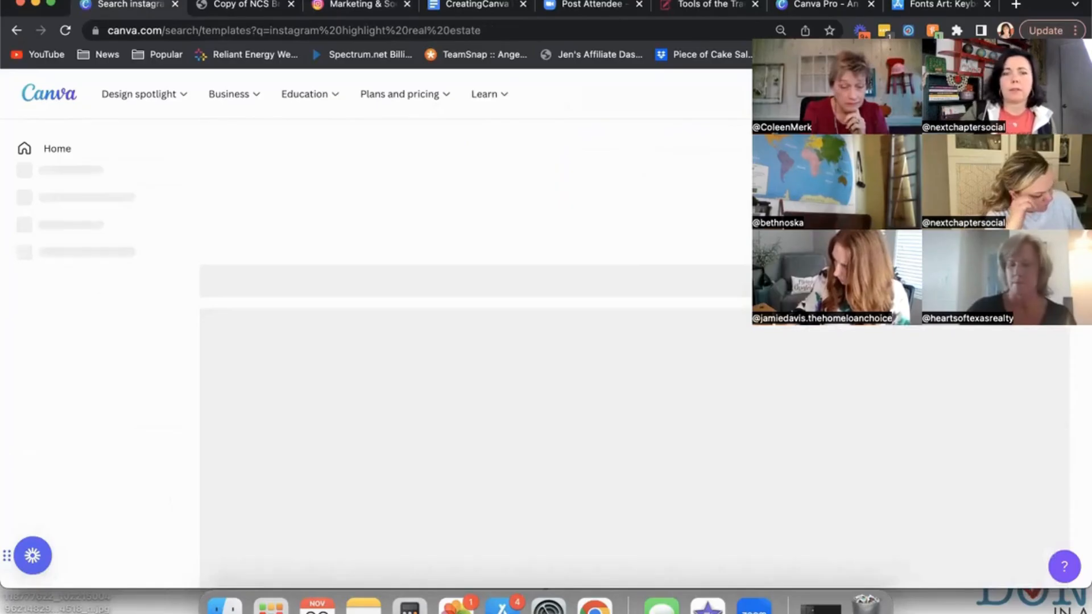
scroll(734, 222, down, 10)
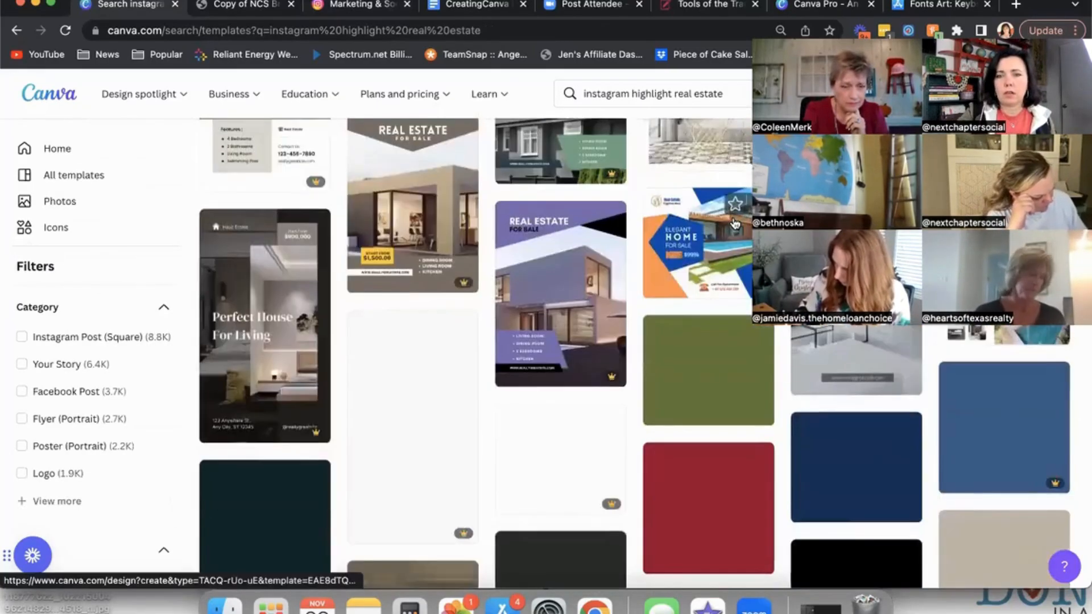
scroll(733, 222, up, 10)
Broaden the template search to "instagram highlight cover".
click(654, 97)
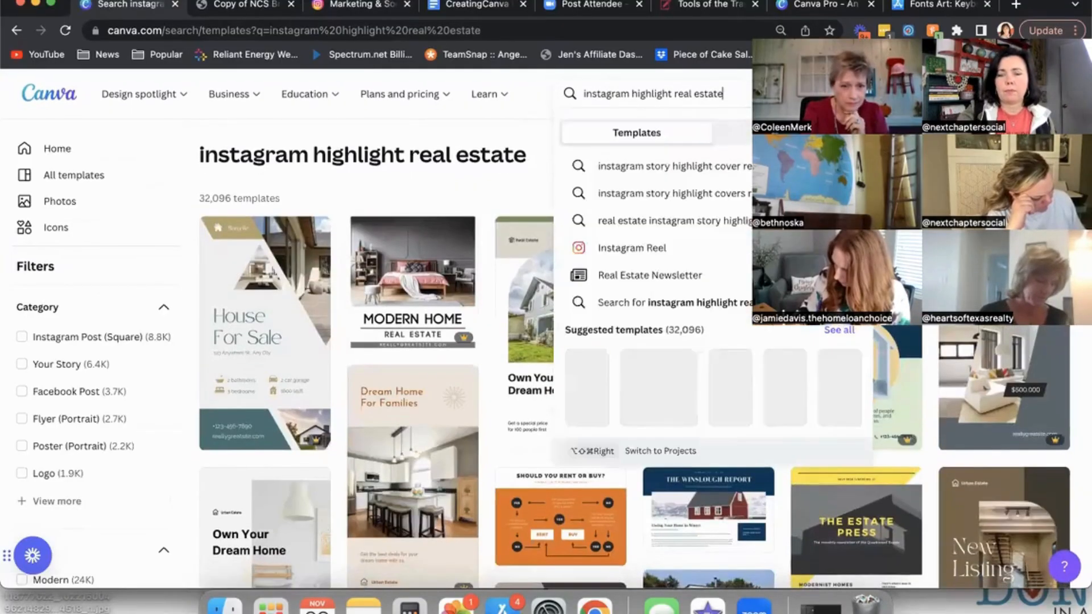
key(BackSpace)
key(BackSpace)
key(BackSpace)
key(BackSpace)
key(BackSpace)
key(BackSpace)
key(BackSpace)
key(BackSpace)
key(BackSpace)
key(BackSpace)
key(BackSpace)
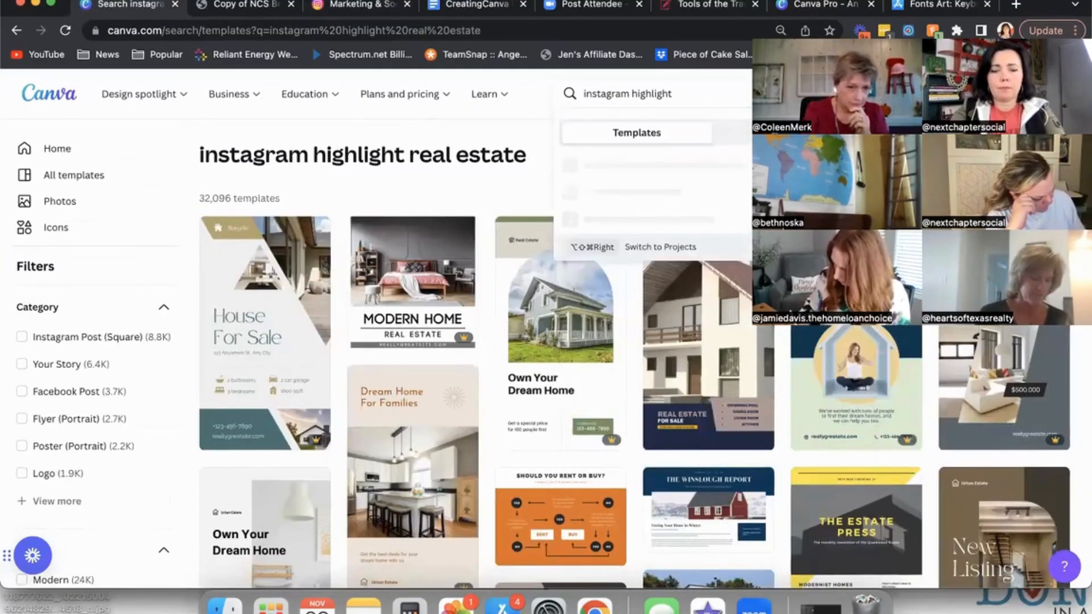
text(cover)
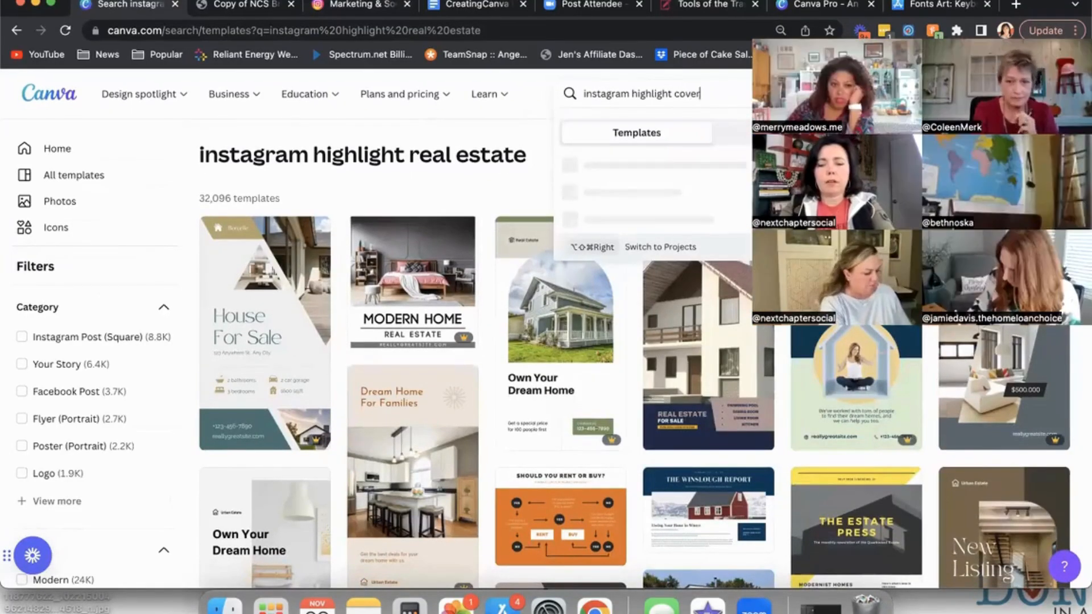
key(Return)
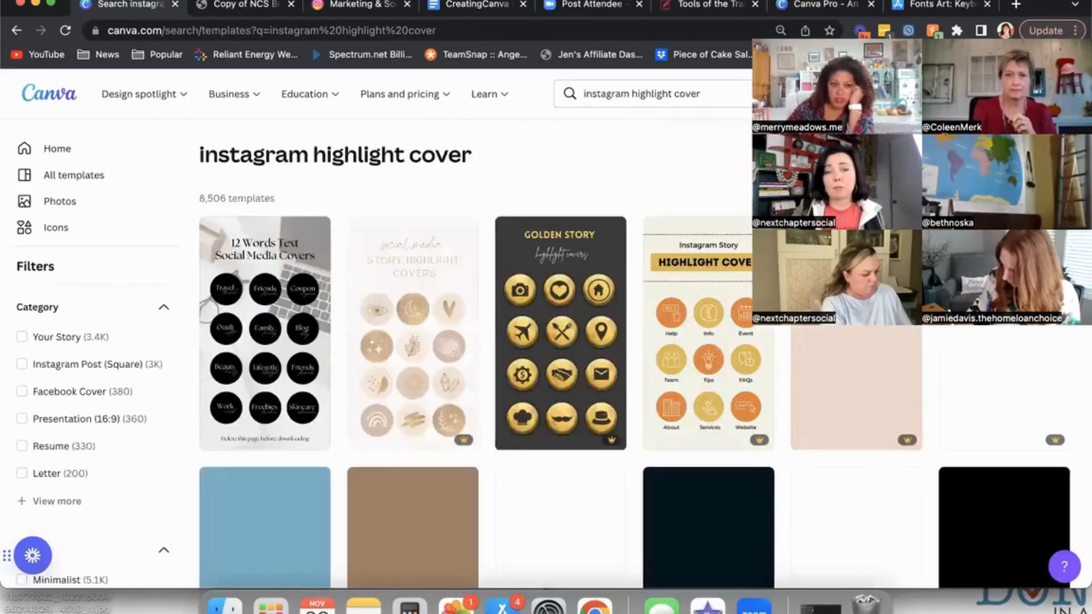
Browse the highlight cover templates for icon and lettering styles that suit a real estate profile.
scroll(590, 358, down, 3)
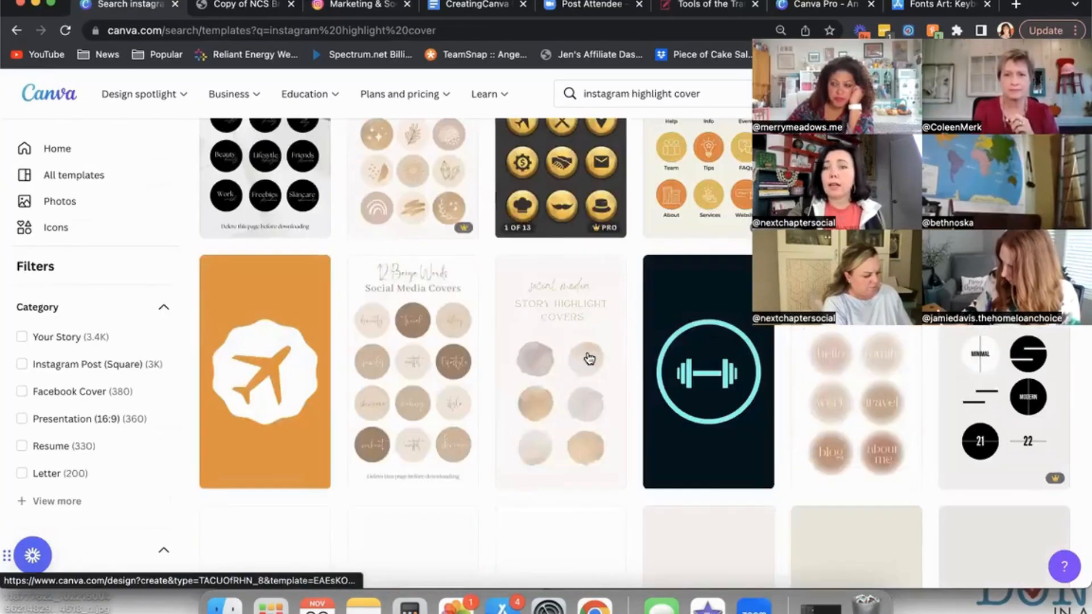
scroll(589, 358, down, 1)
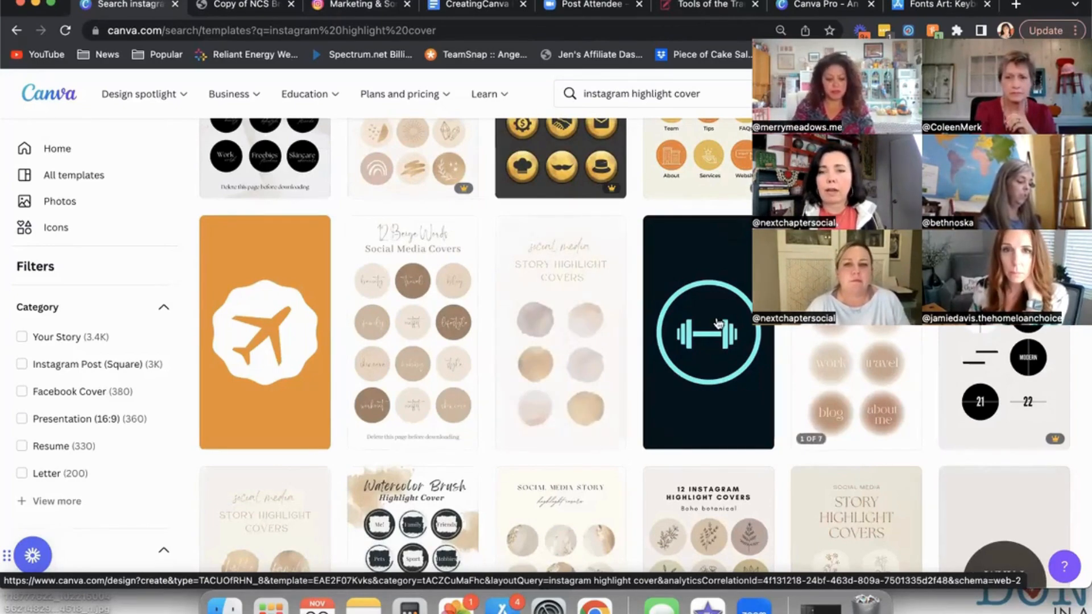
scroll(602, 353, up, 4)
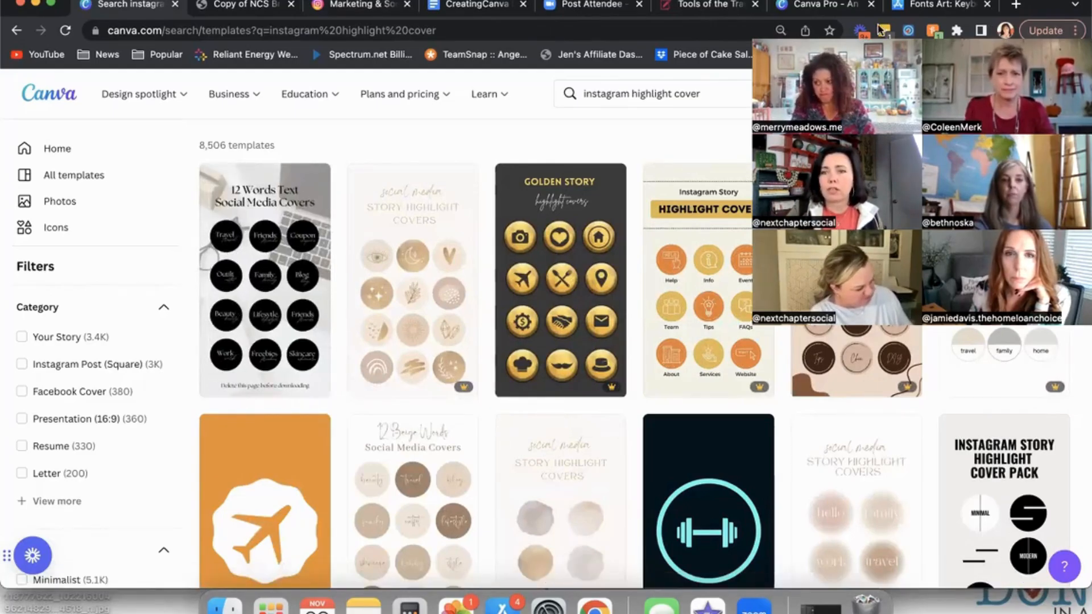
scroll(644, 333, down, 5)
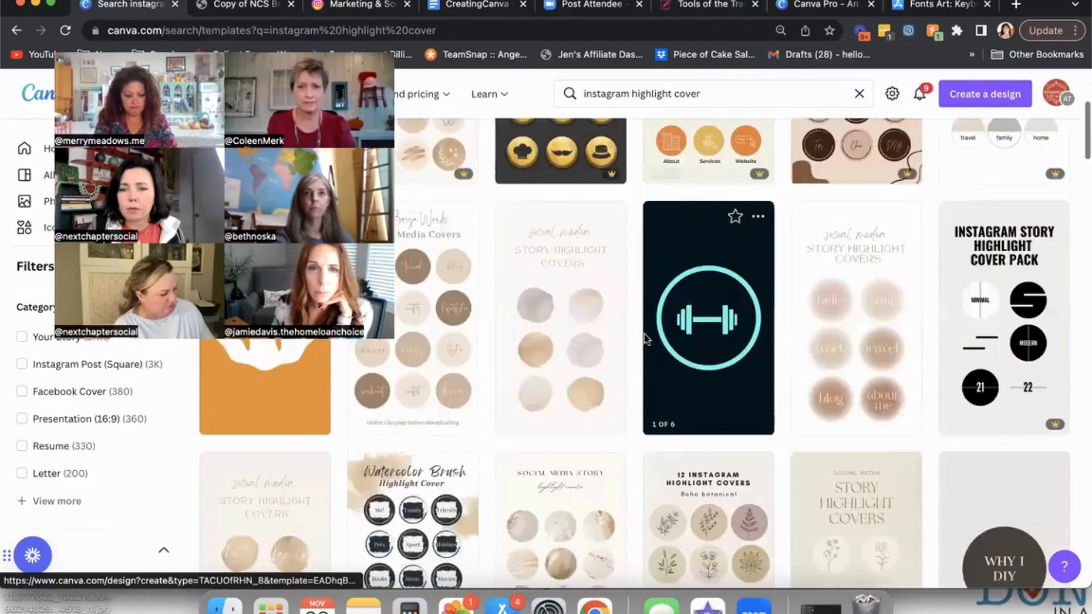
scroll(646, 340, down, 7)
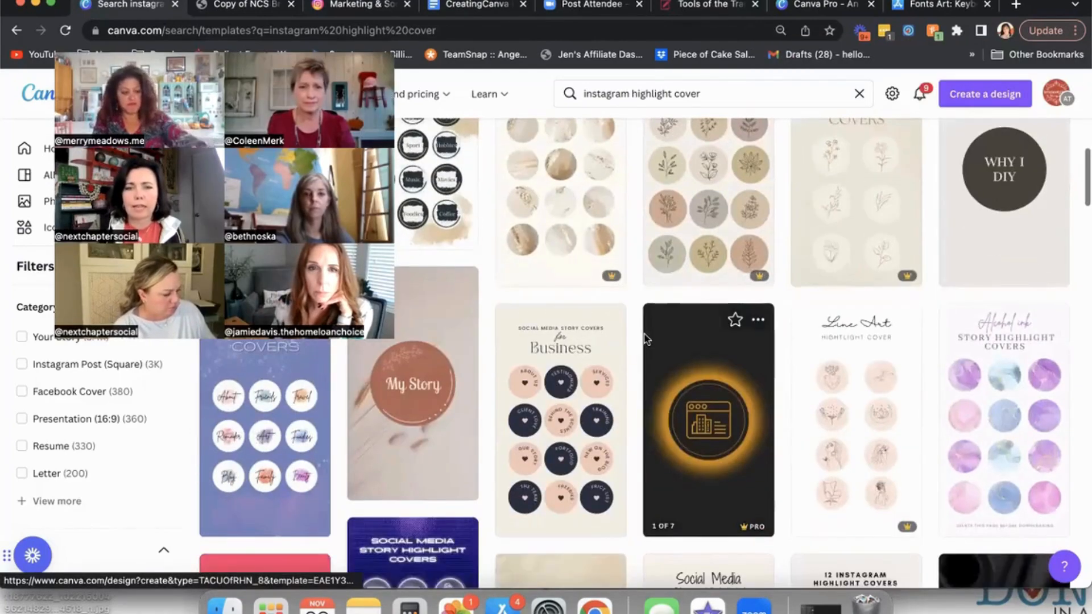
scroll(644, 339, down, 1)
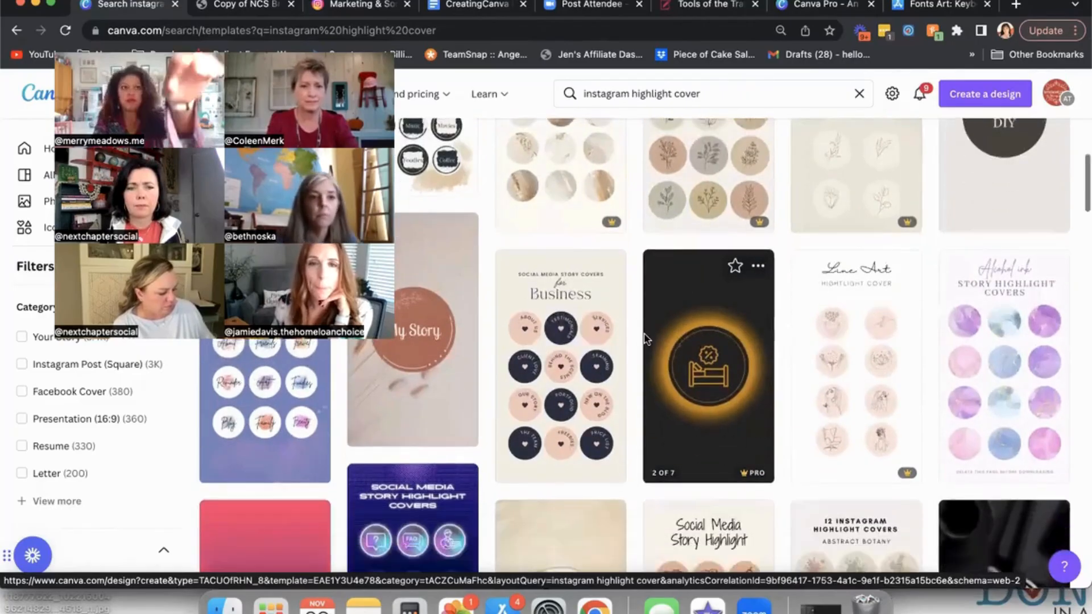
scroll(645, 340, down, 4)
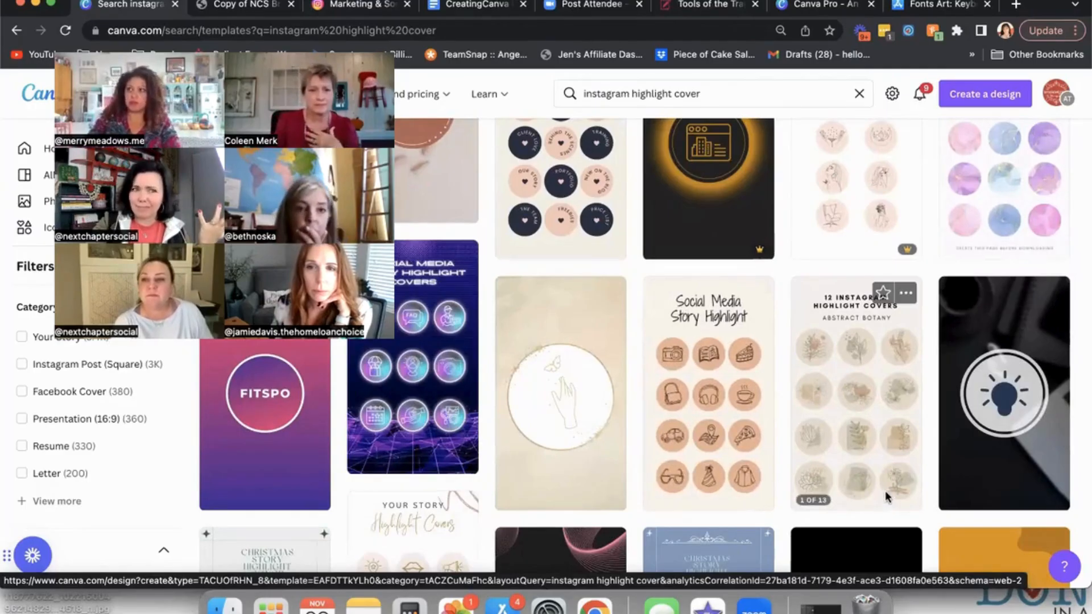
scroll(859, 432, down, 5)
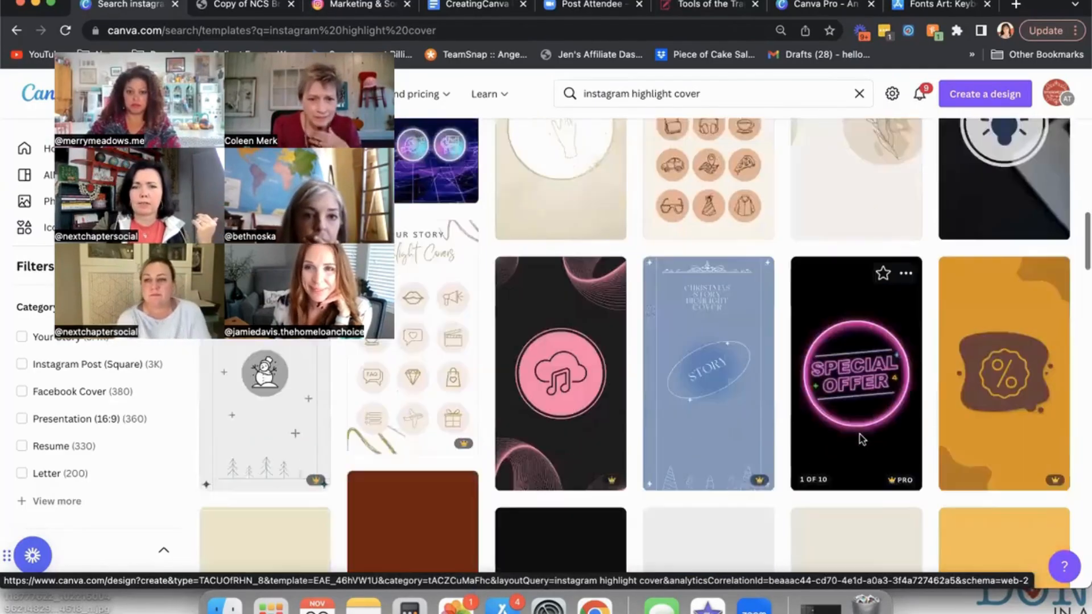
scroll(862, 438, up, 2)
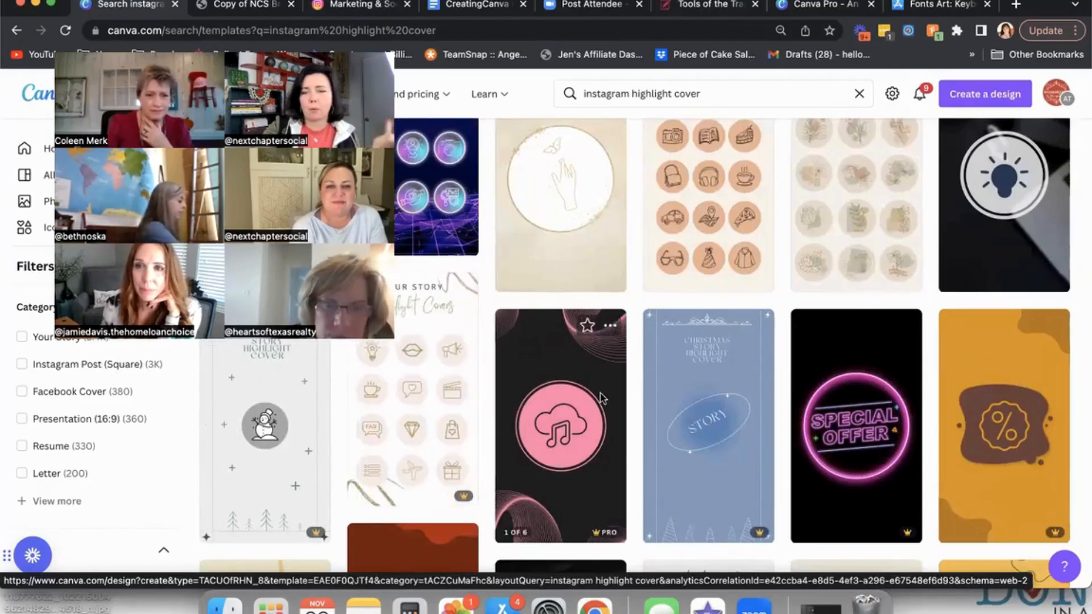
scroll(446, 402, down, 3)
scroll(603, 398, down, 2)
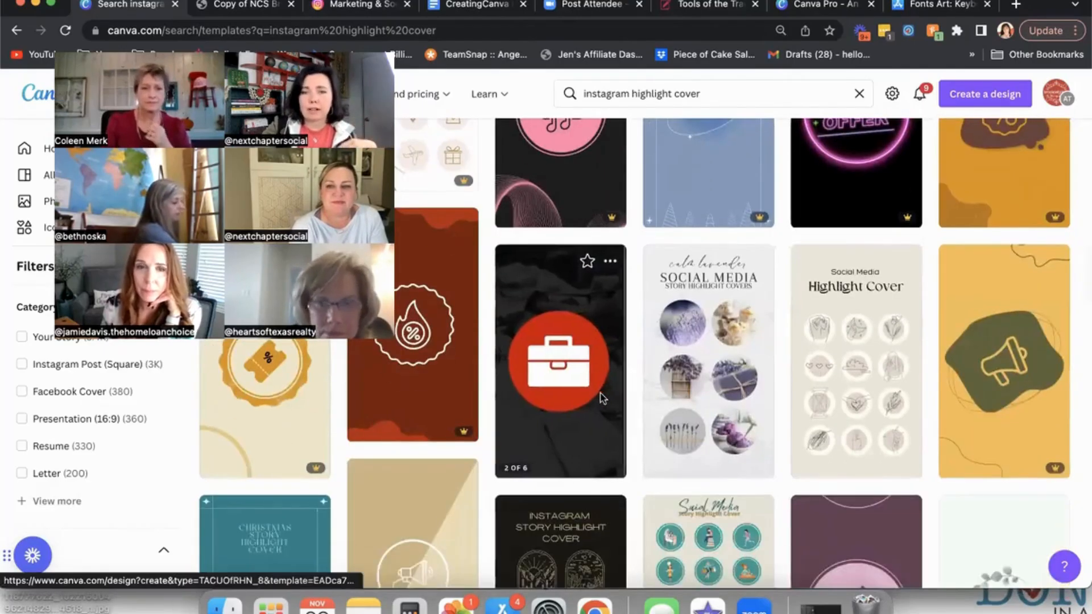
scroll(602, 399, down, 2)
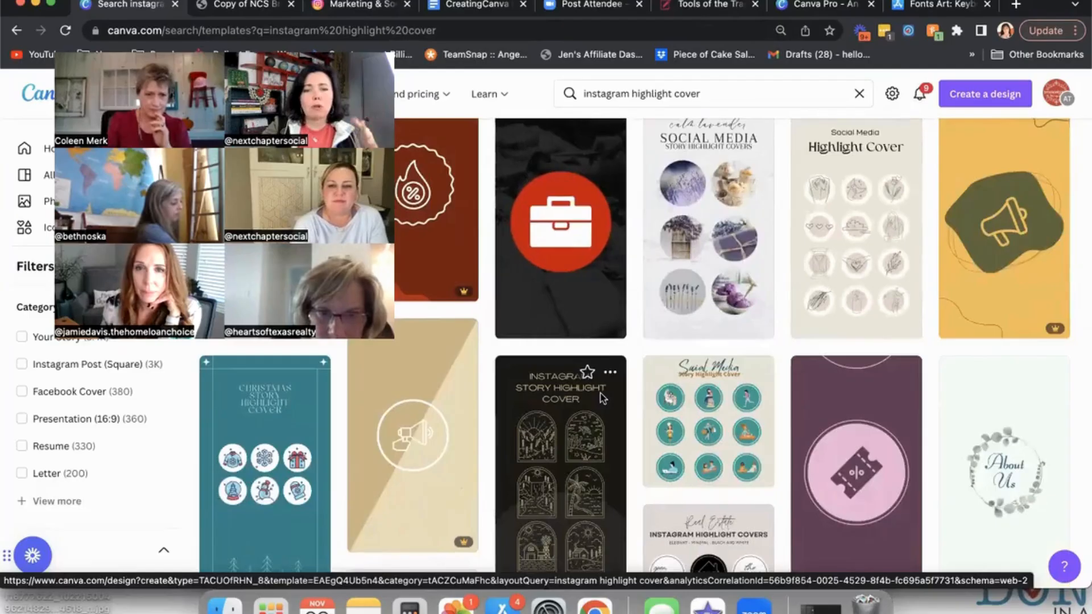
scroll(603, 398, down, 2)
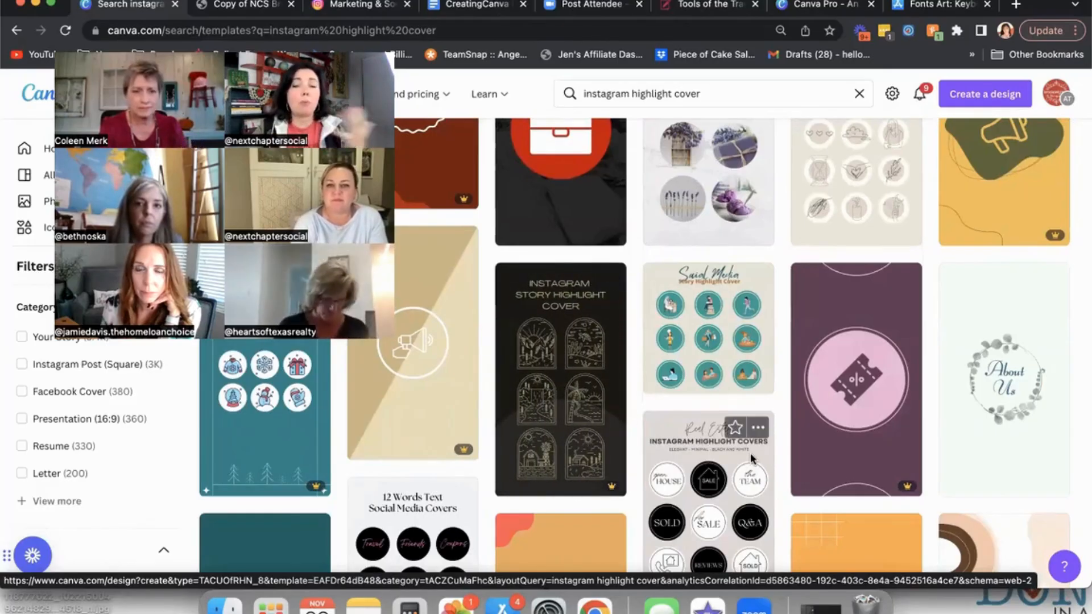
scroll(754, 450, down, 3)
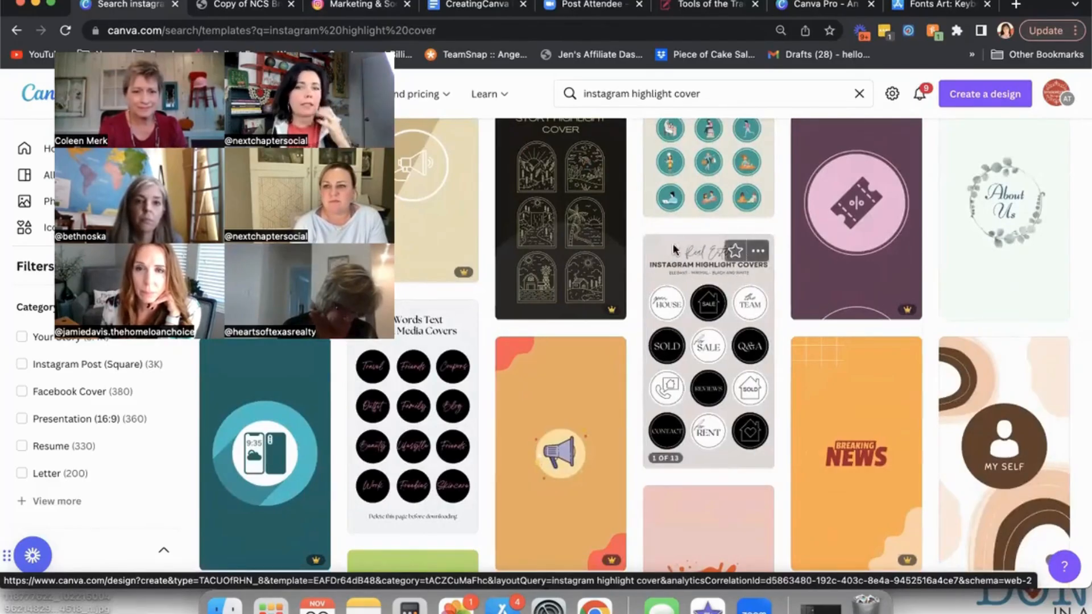
Open the black-and-white Real Estate Instagram Highlight Covers template and set the page zoom to 50%.
click(654, 246)
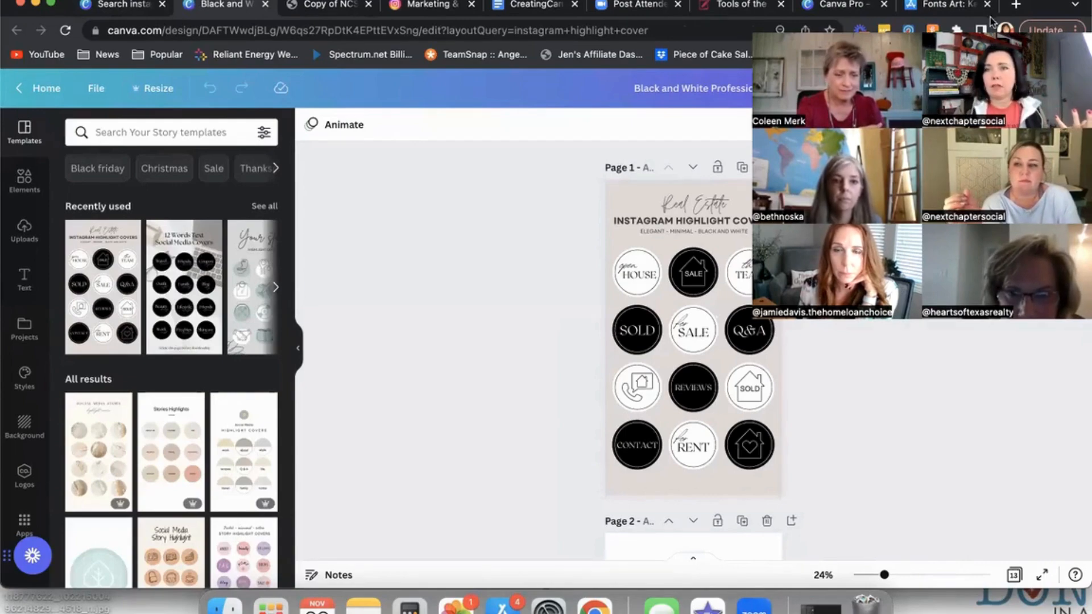
mouse_move(924, 17)
mouse_down()
mouse_move(759, 17)
mouse_move(943, 11)
mouse_up()
click(995, 285)
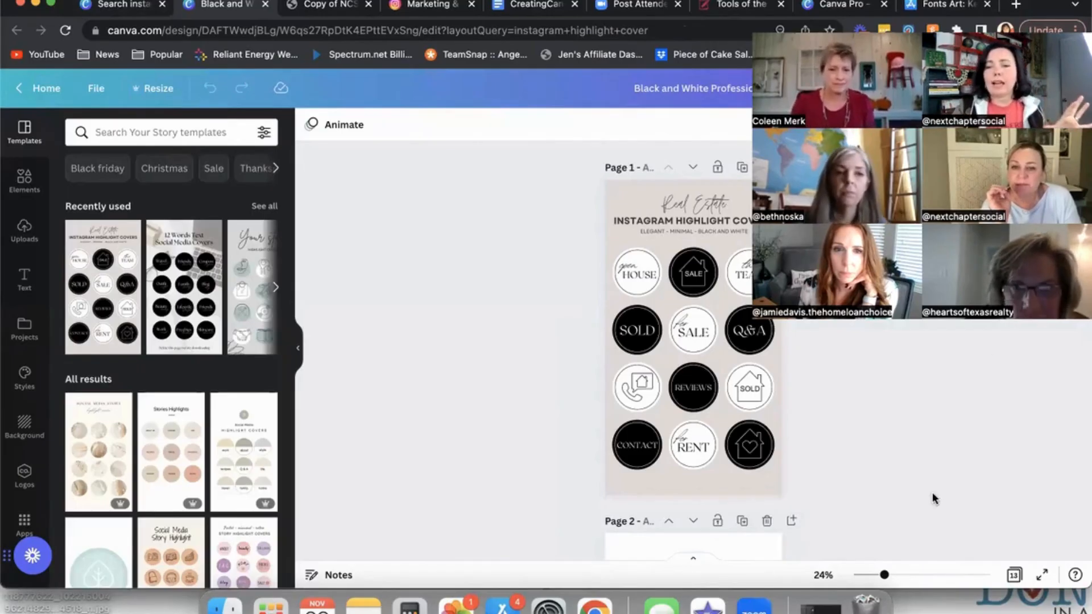
click(822, 576)
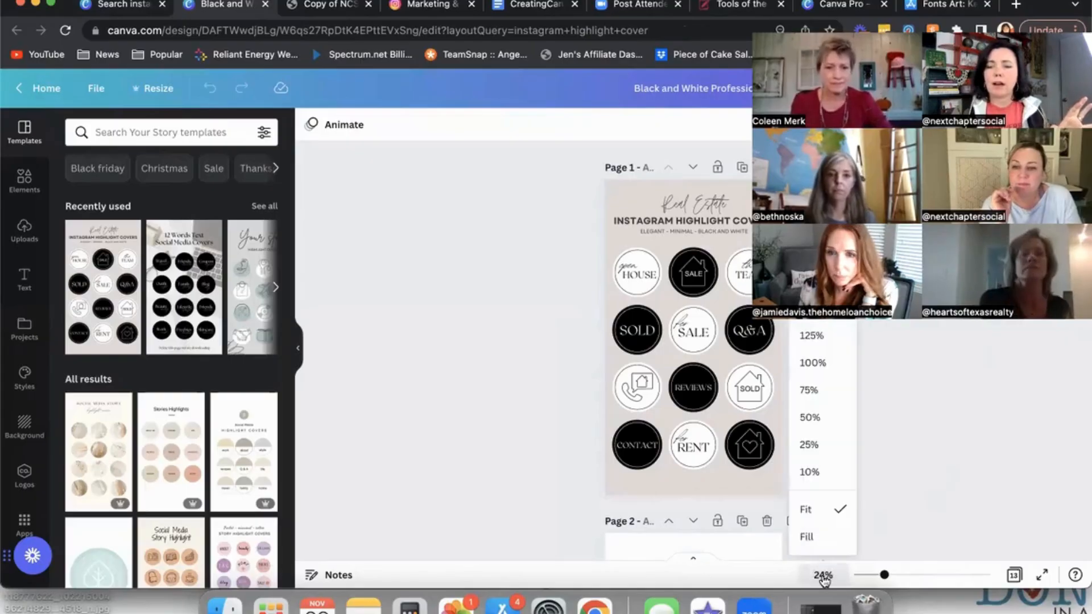
click(824, 418)
scroll(915, 402, up, 5)
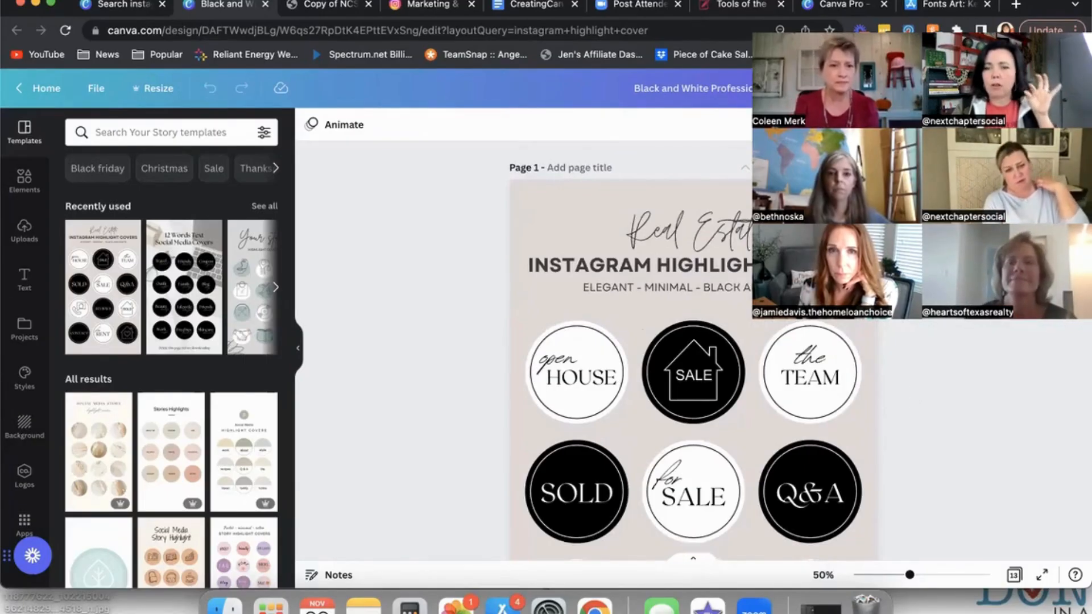
click(823, 575)
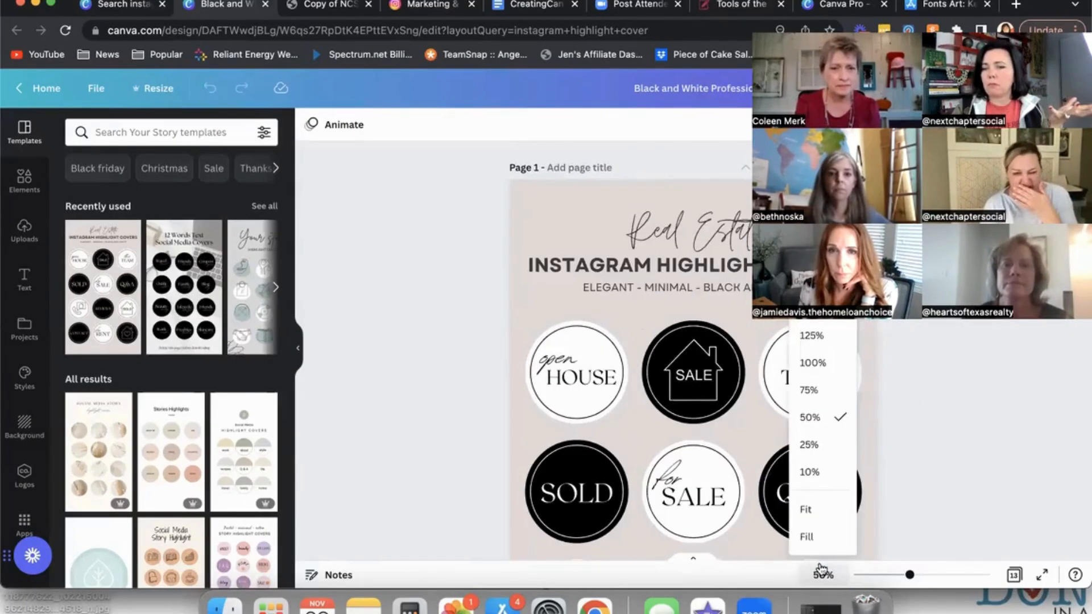
click(808, 537)
scroll(789, 496, up, 3)
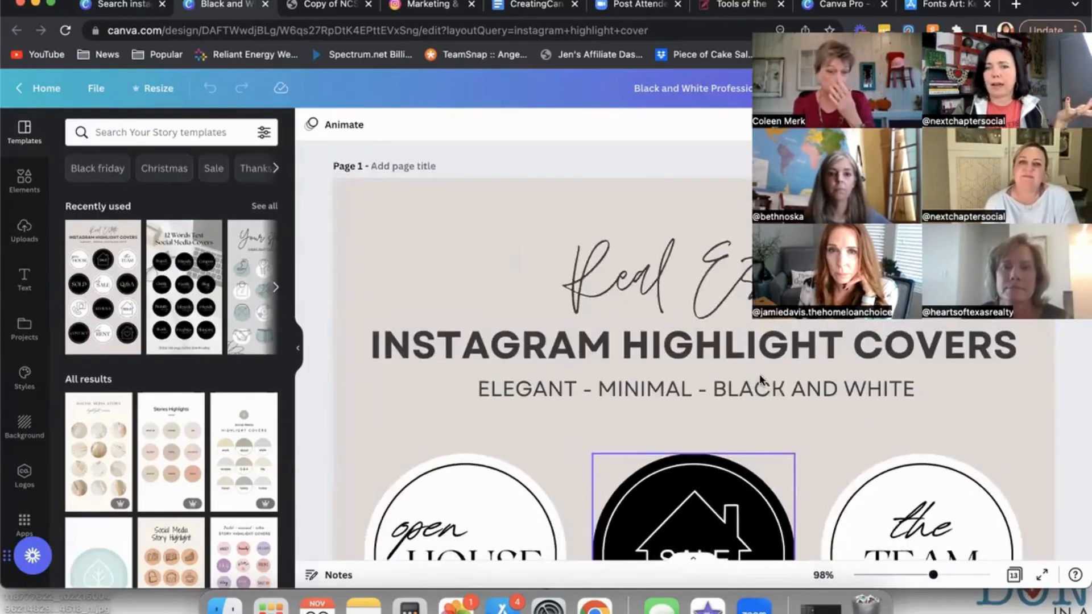
click(823, 576)
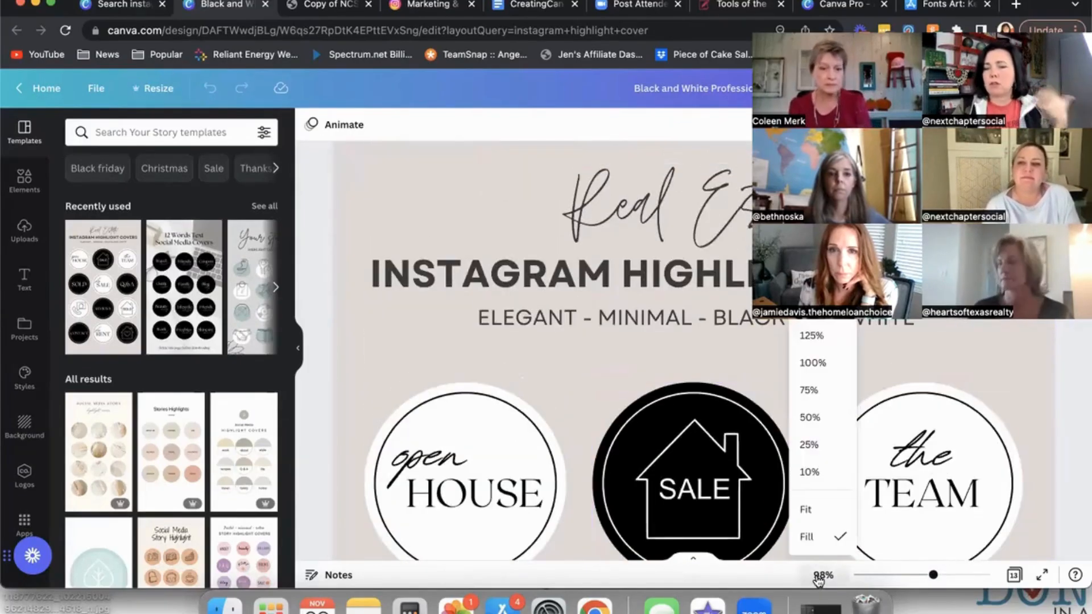
click(810, 421)
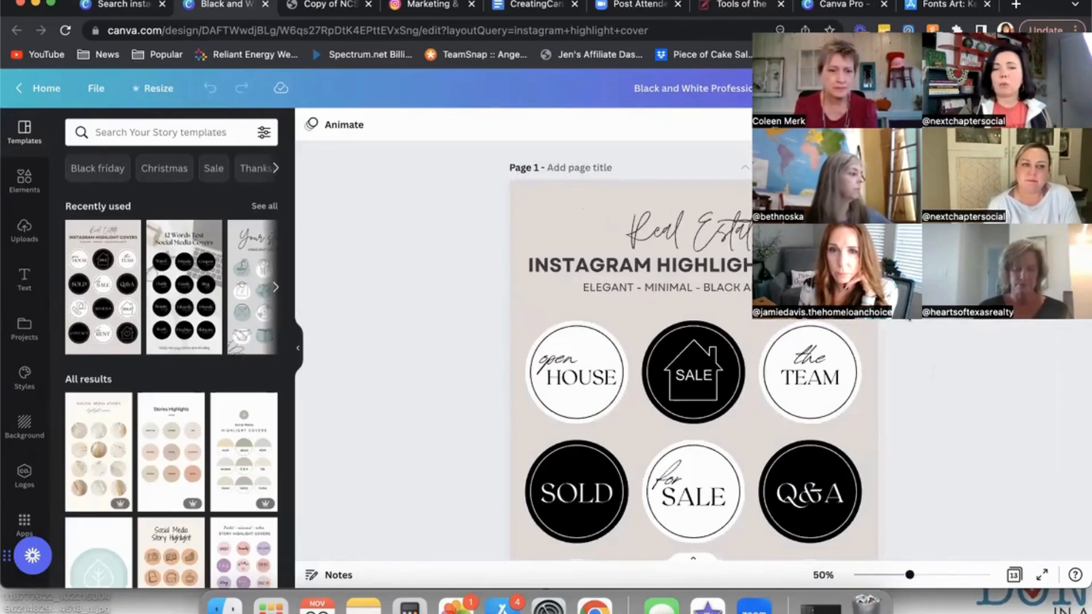
Recolour the Open House cover's black ring with the crimson of the Next Chapter Social palette, and replace black with it throughout the design.
click(595, 347)
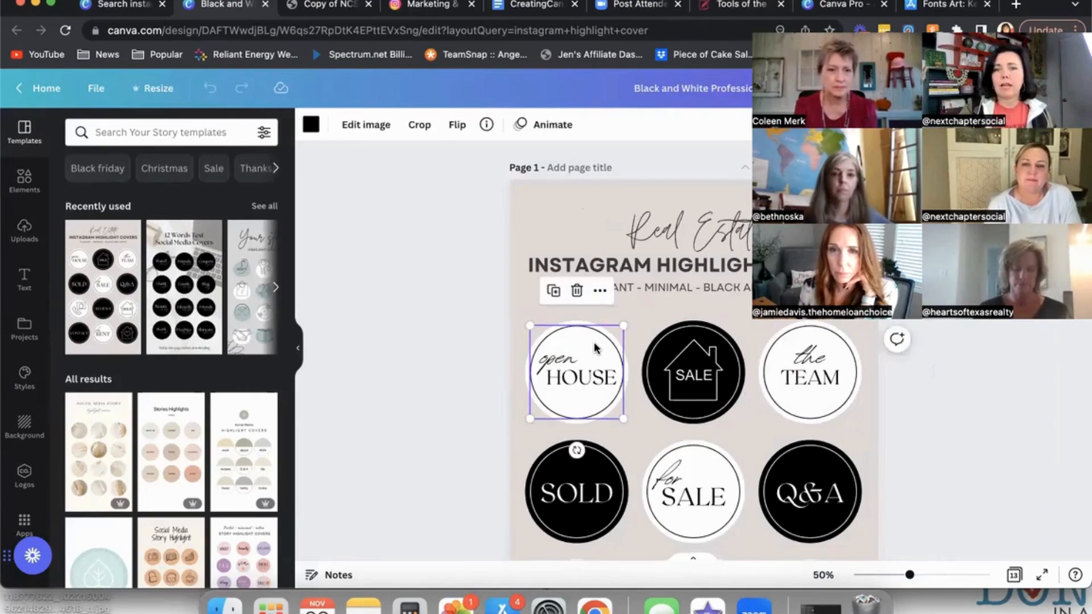
click(312, 127)
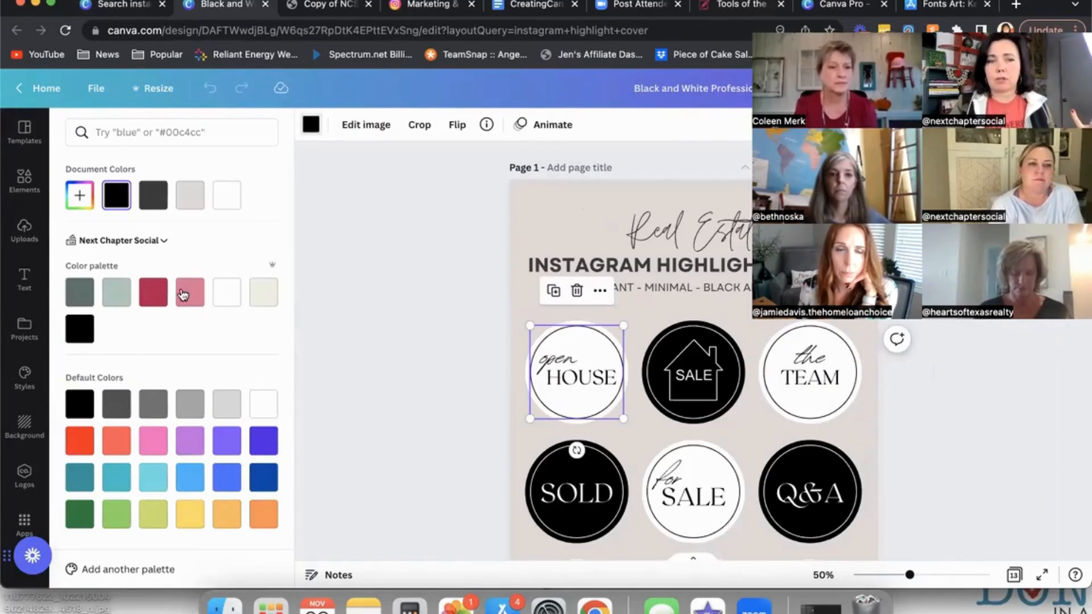
click(150, 300)
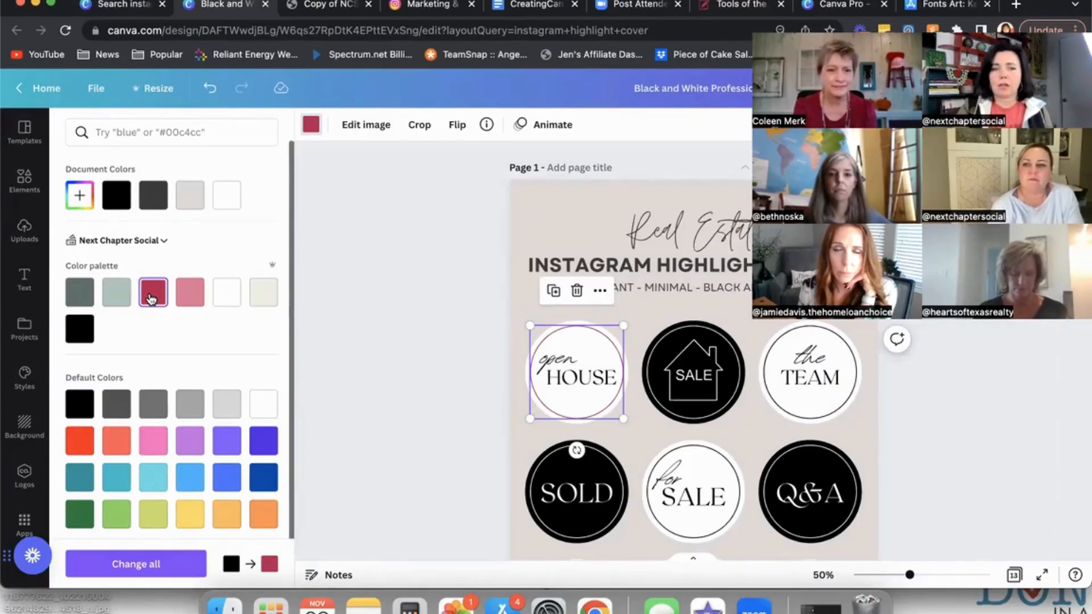
click(143, 572)
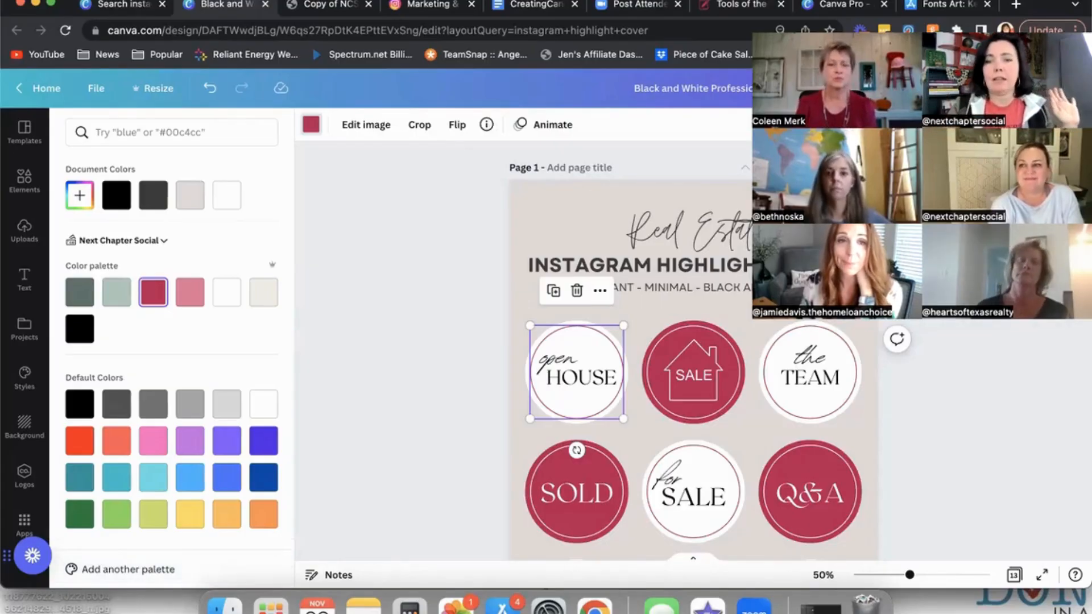
scroll(611, 522, down, 15)
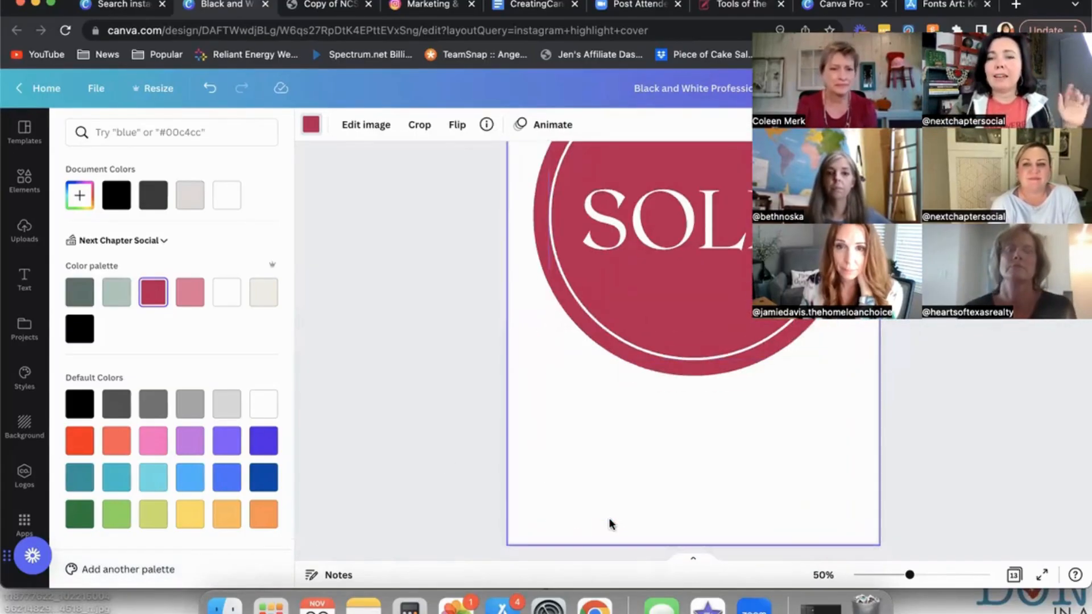
scroll(648, 503, up, 3)
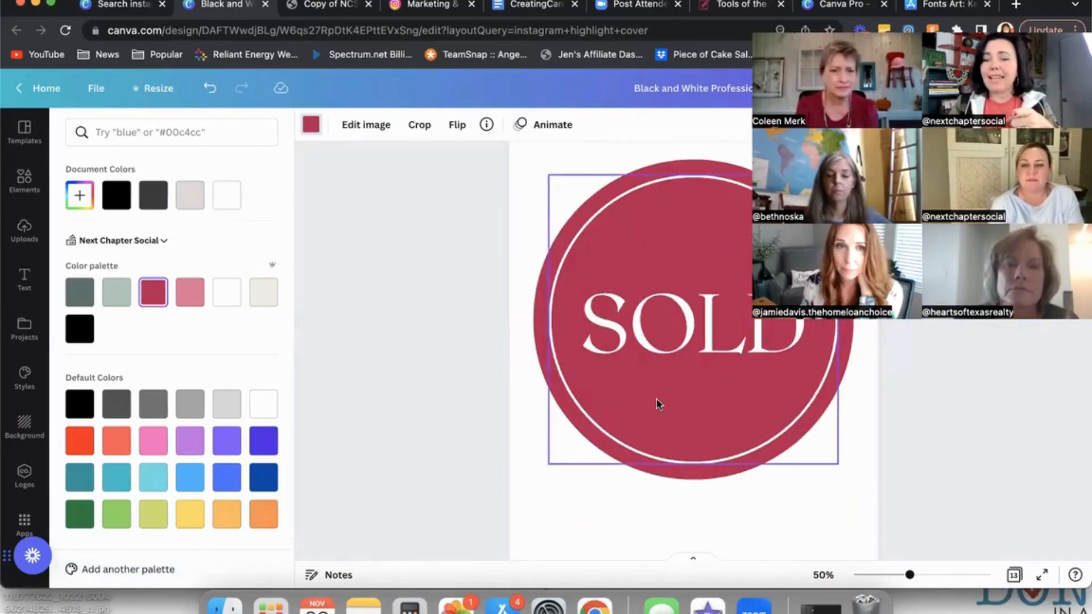
Change the HOUSE lettering on the Open House cover to American Typewriter Reg and apply that font change across the whole design.
scroll(657, 404, down, 10)
scroll(658, 404, down, 15)
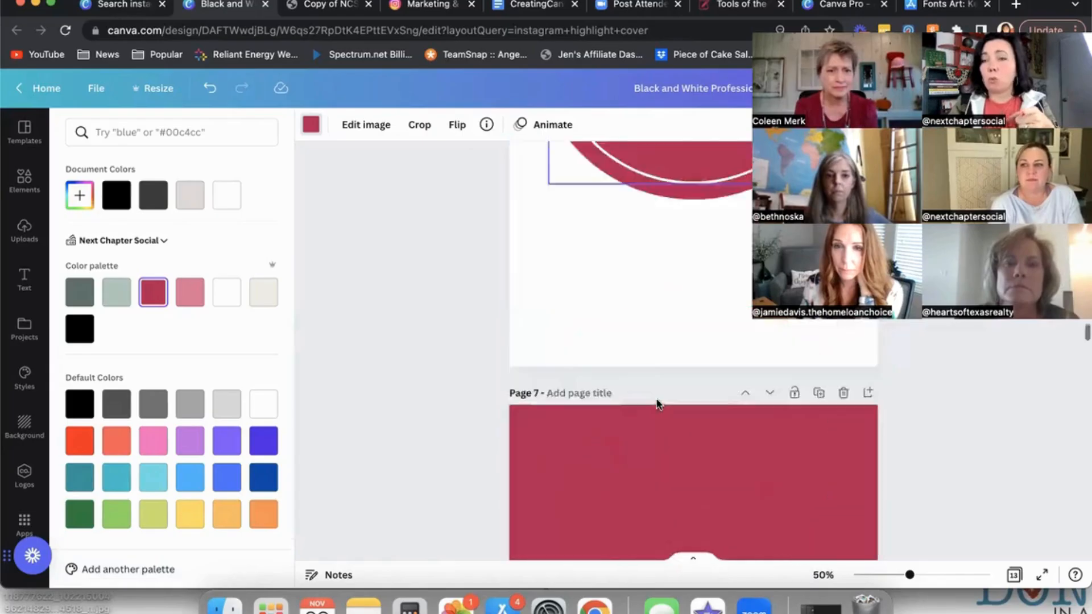
scroll(659, 405, down, 15)
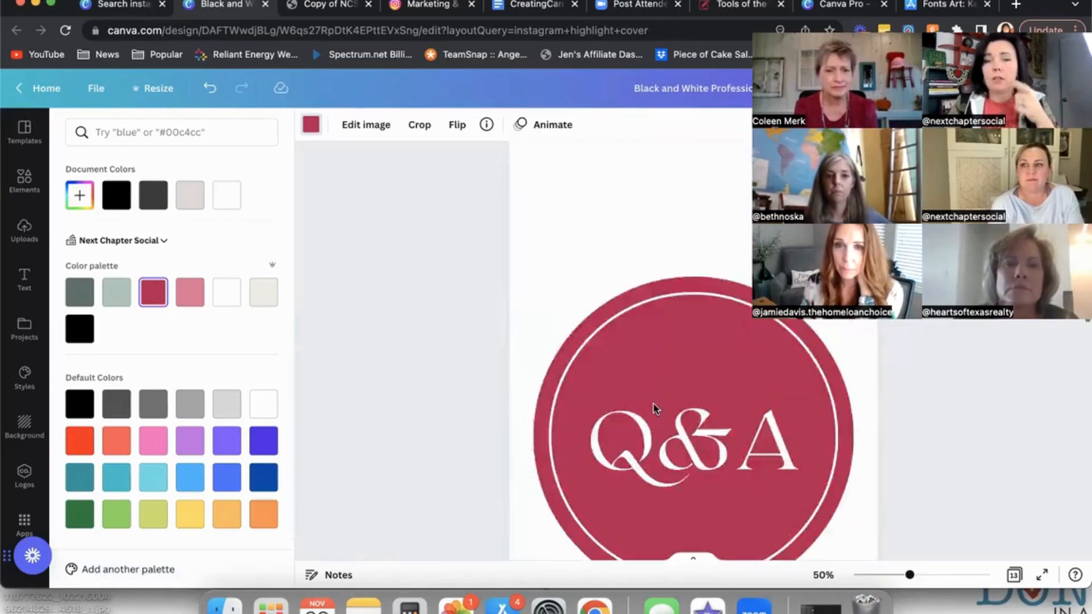
scroll(655, 409, up, 15)
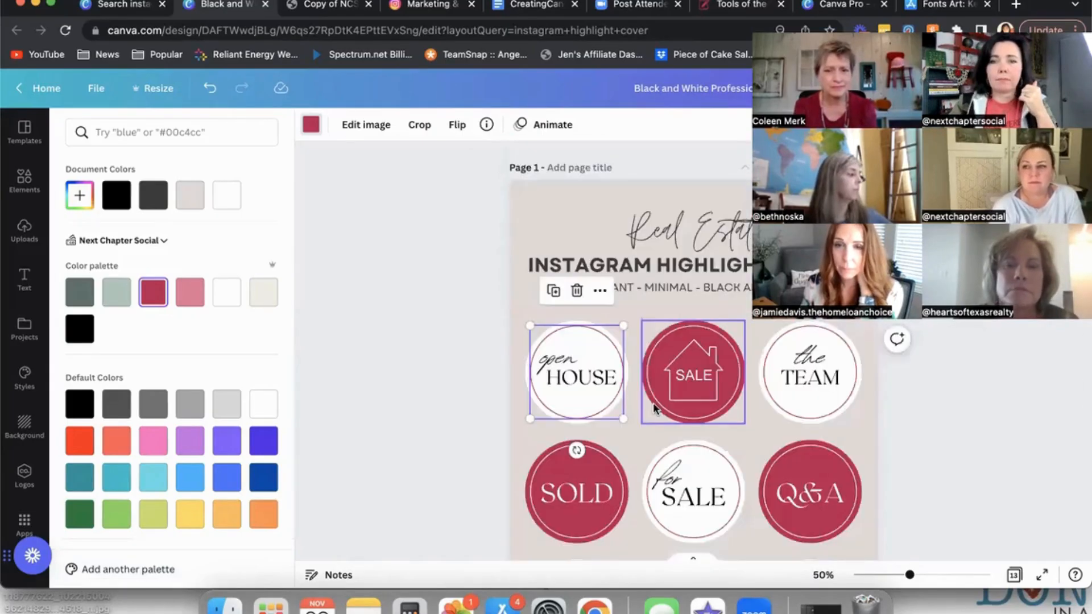
click(586, 382)
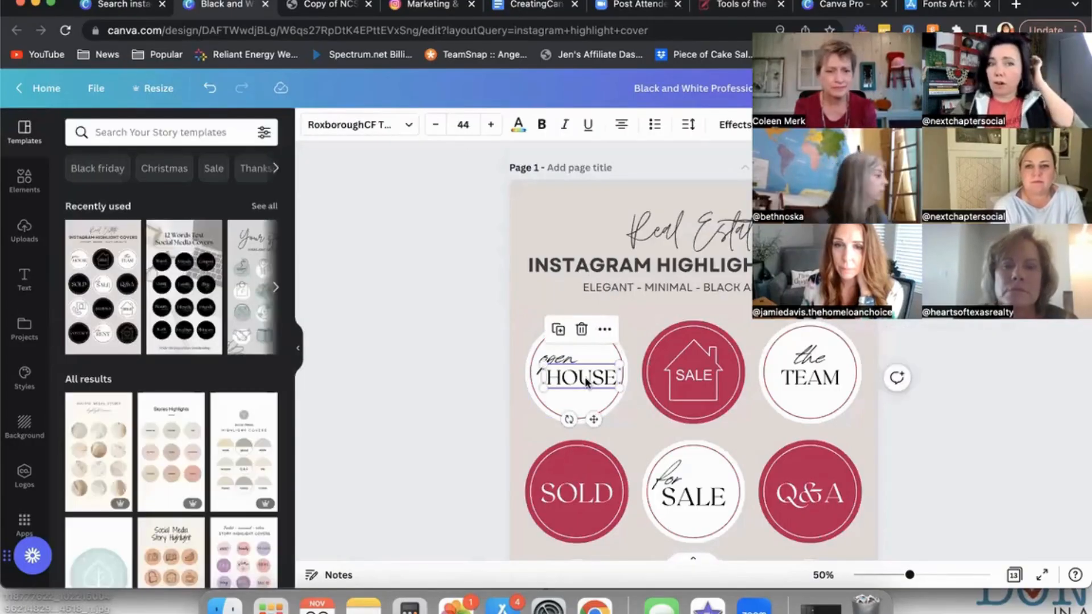
click(409, 126)
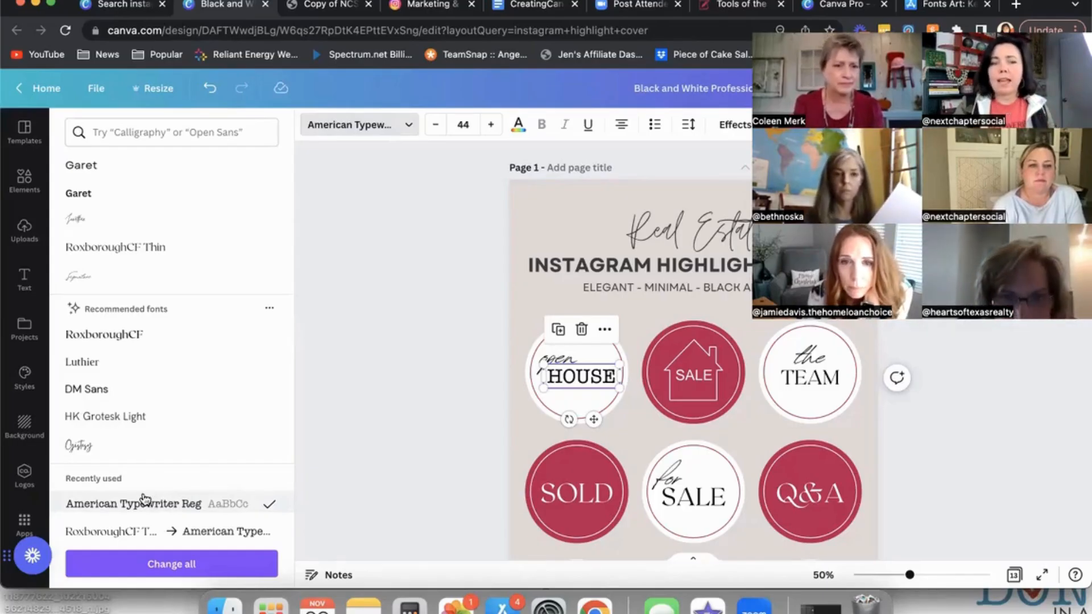
click(172, 564)
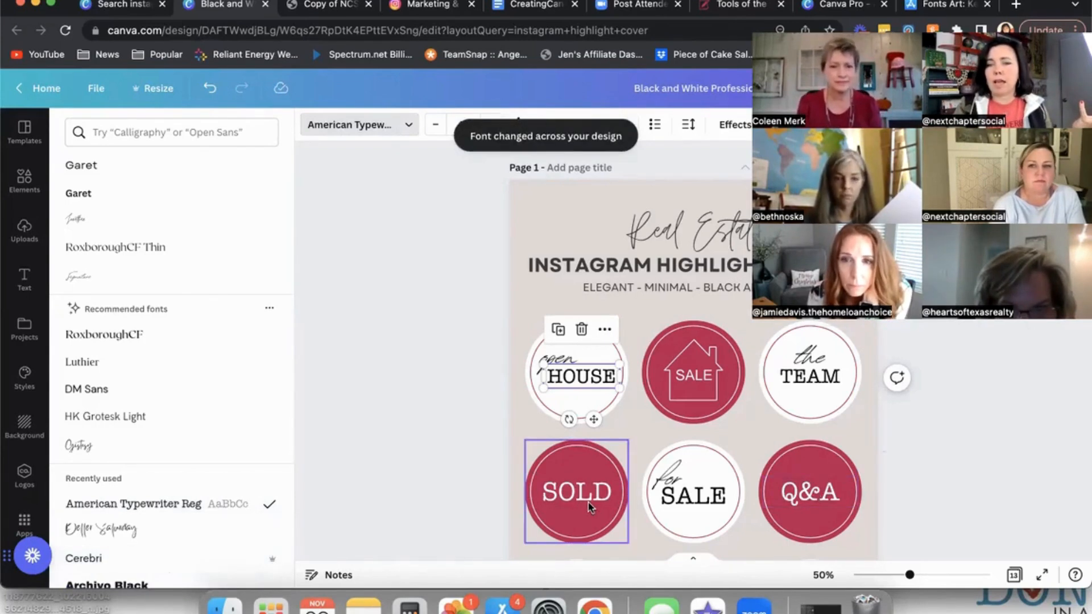
Set "open" on the Open House cover in Better Saturday, widen its text box to one line, and shrink it to 61.9 above HOUSE.
scroll(777, 460, down, 1)
scroll(774, 459, down, 3)
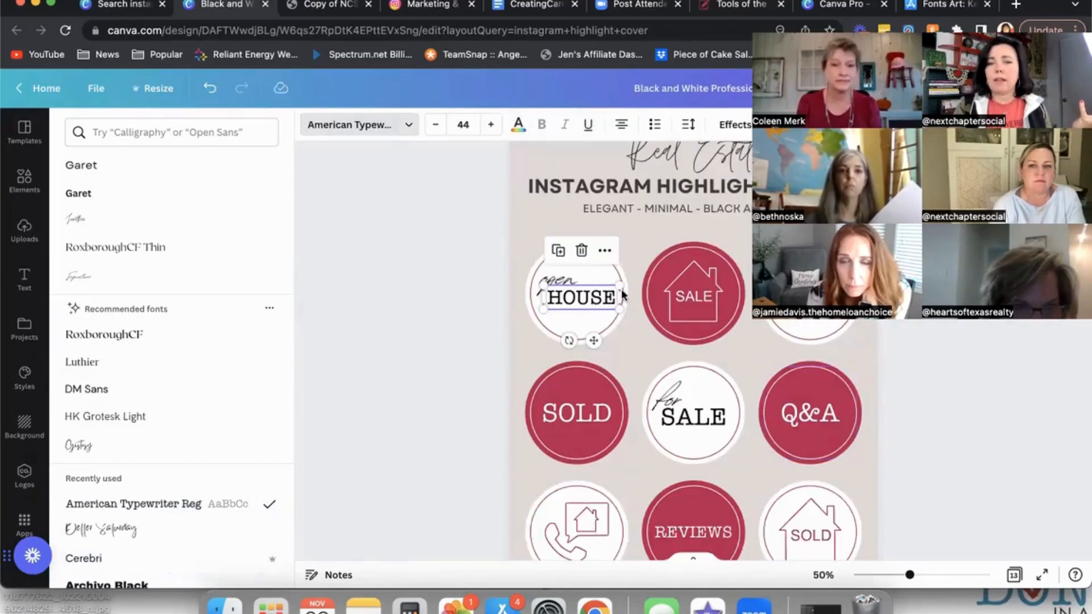
click(560, 286)
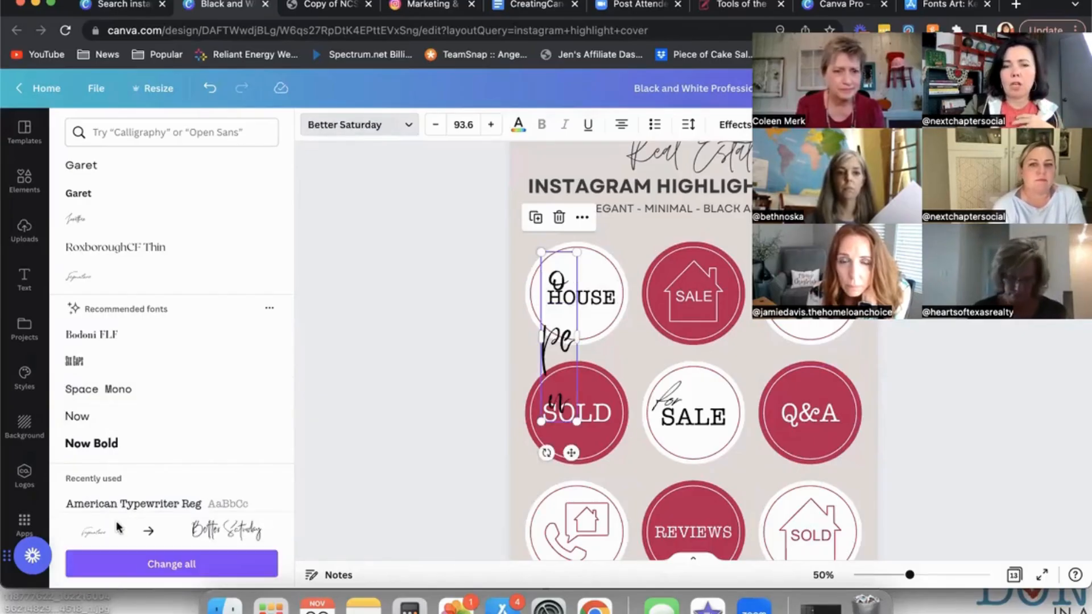
drag(578, 336, 625, 335)
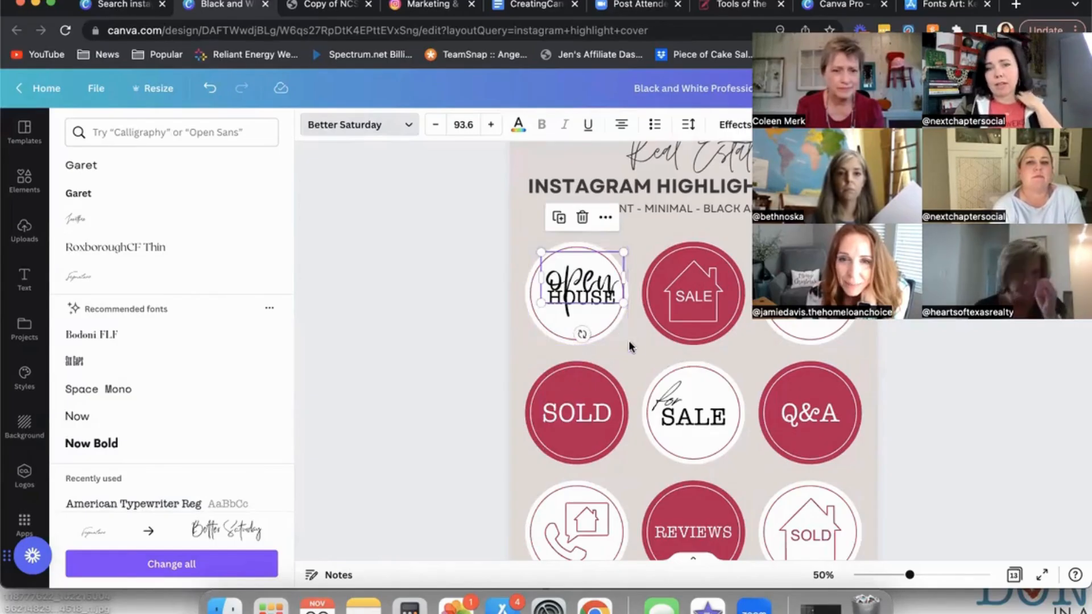
double_click(592, 290)
click(634, 246)
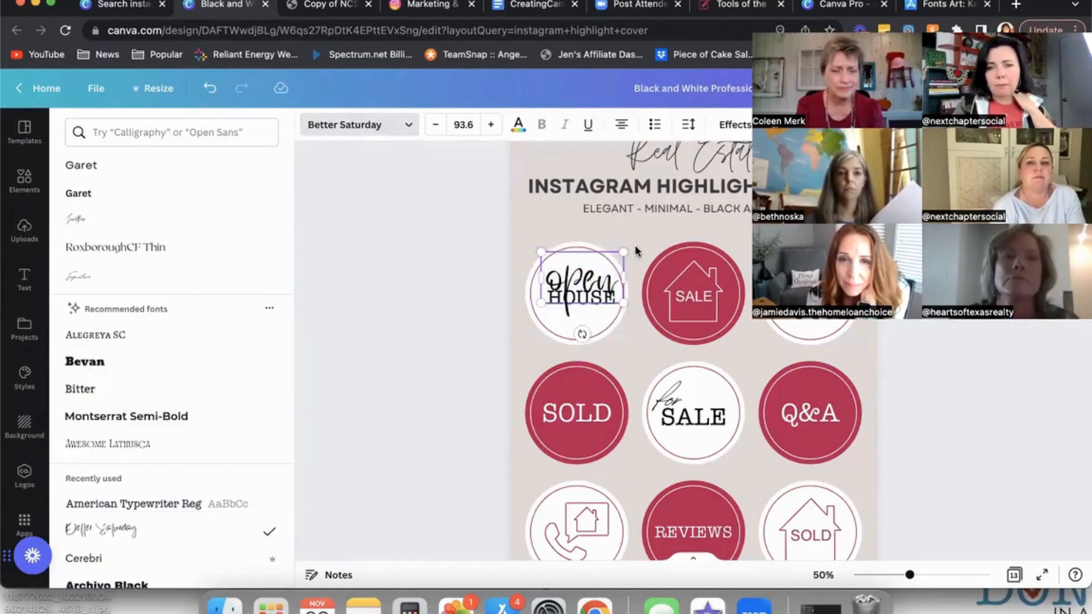
drag(624, 249, 600, 266)
drag(584, 336, 585, 330)
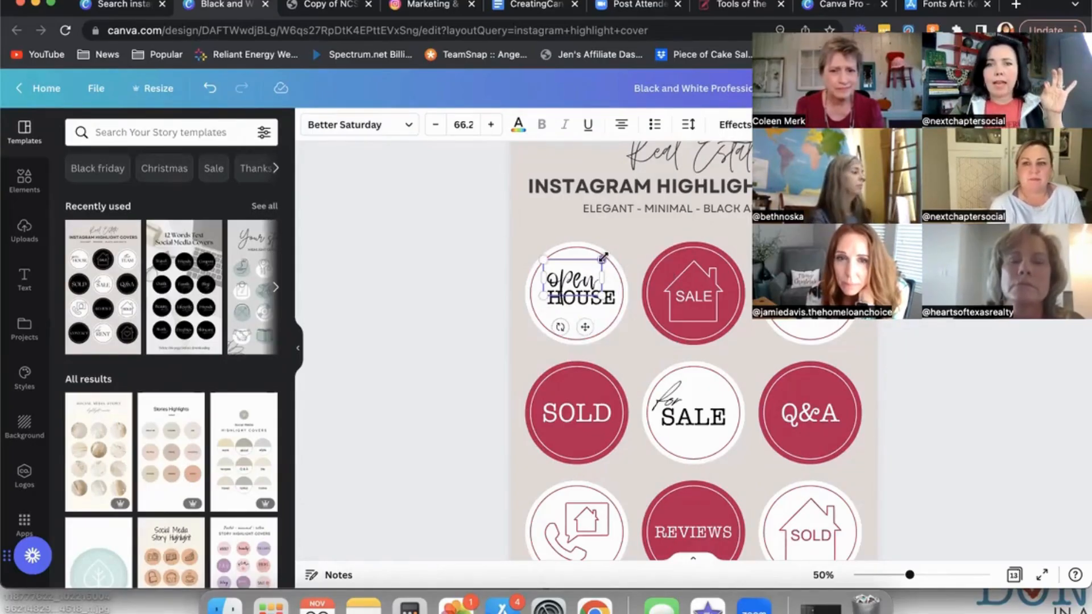
drag(601, 259, 599, 260)
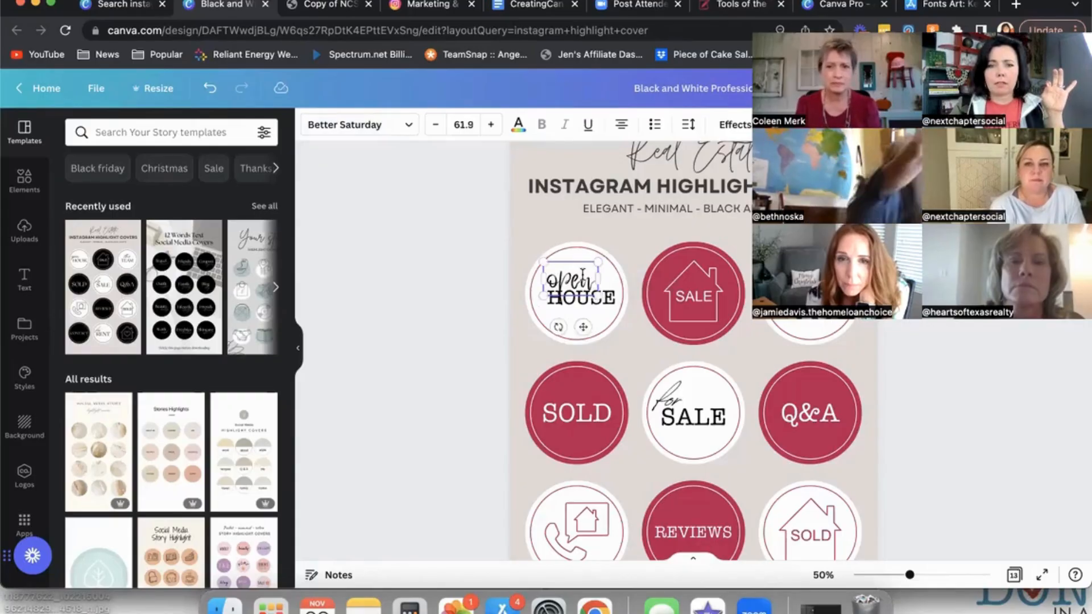
click(461, 299)
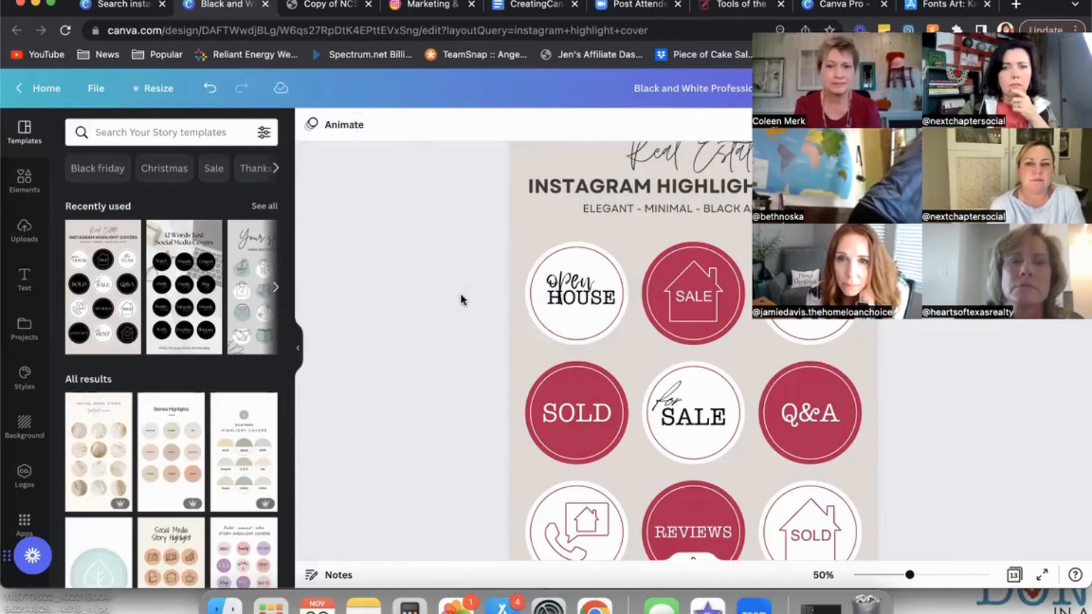
Change "for" on the For Sale cover to Better Saturday and replace the Signature font with it throughout the design.
click(674, 395)
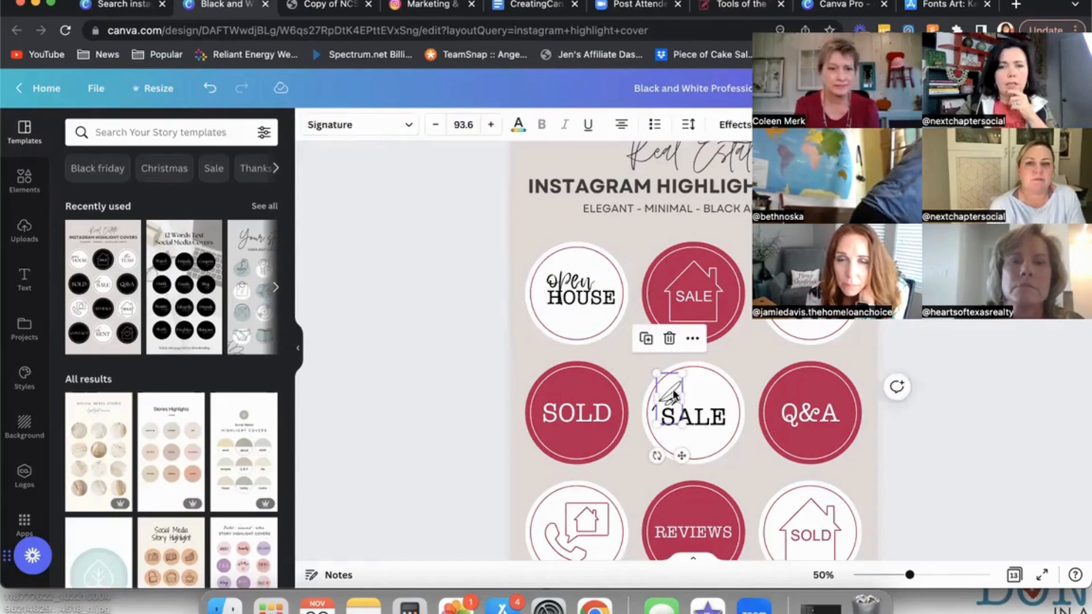
click(411, 127)
click(102, 191)
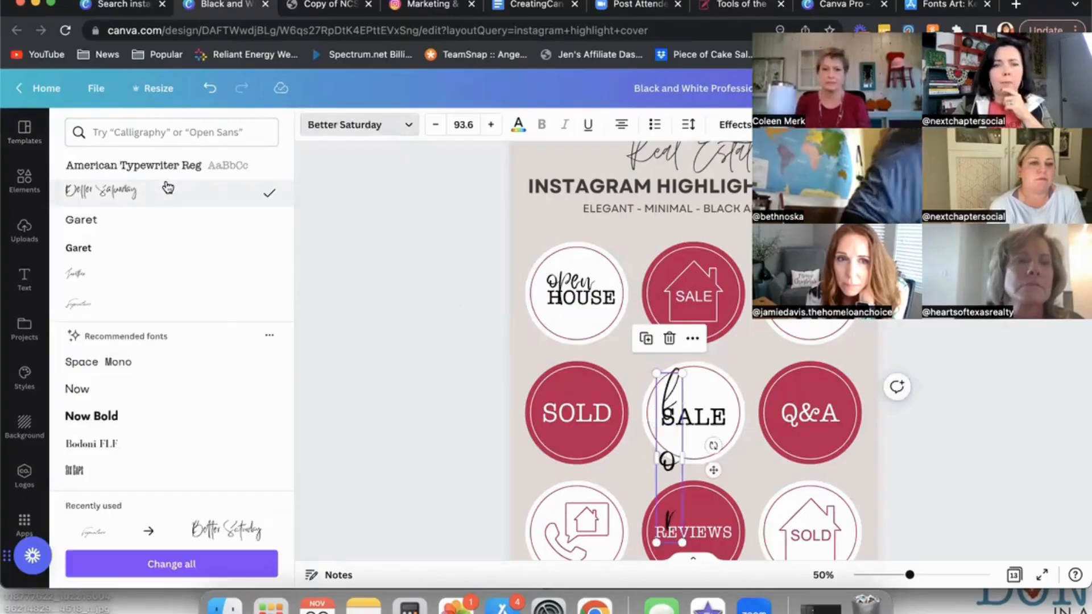
click(217, 562)
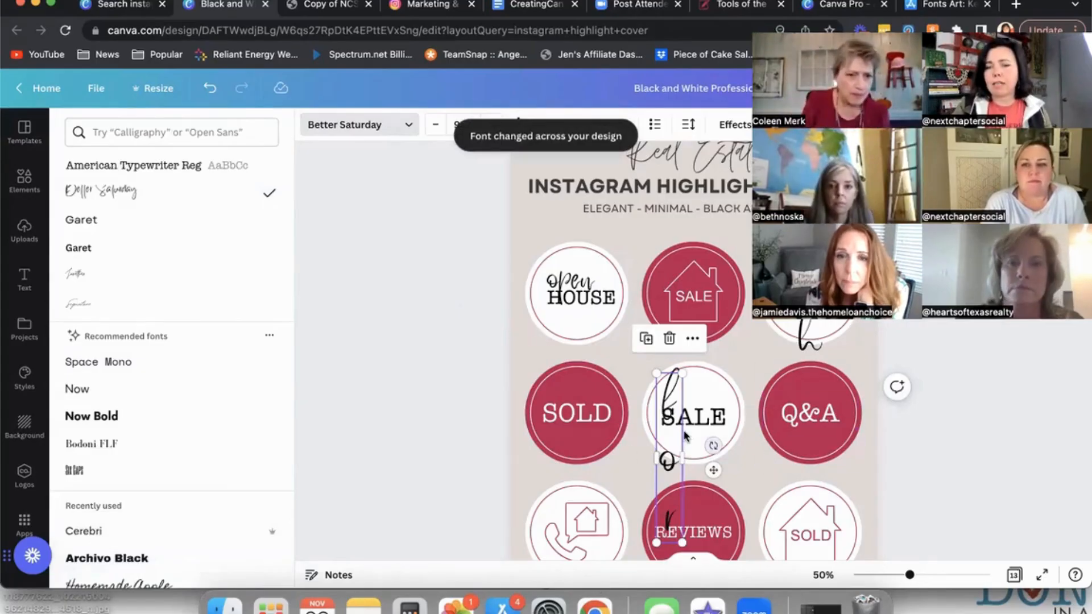
Fit "for" on one line at size 64.5 and position it just above SALE on the For Sale cover.
drag(684, 460, 700, 390)
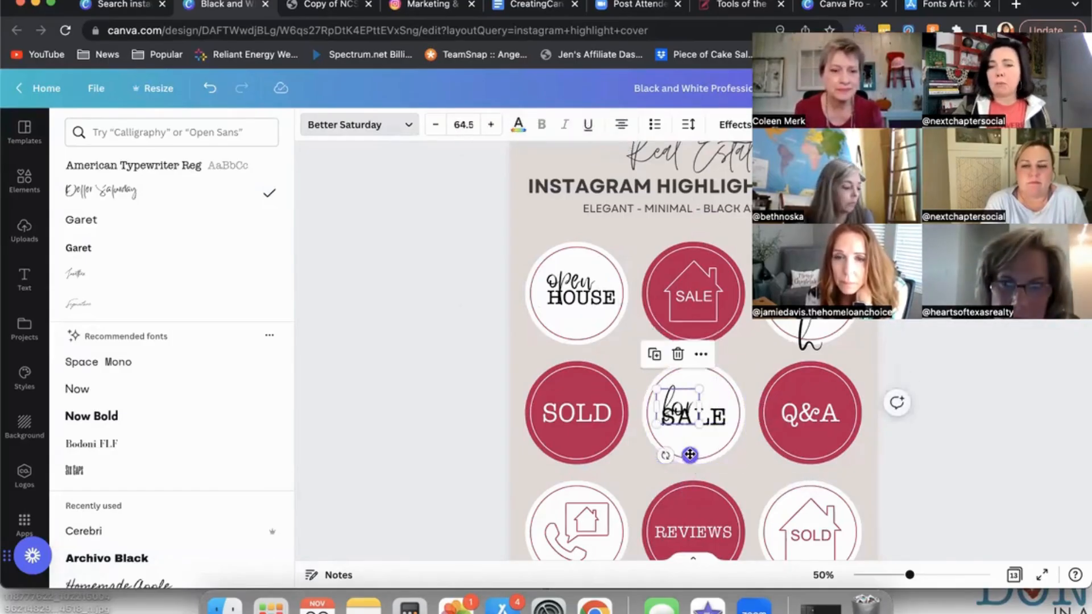
drag(690, 448, 690, 444)
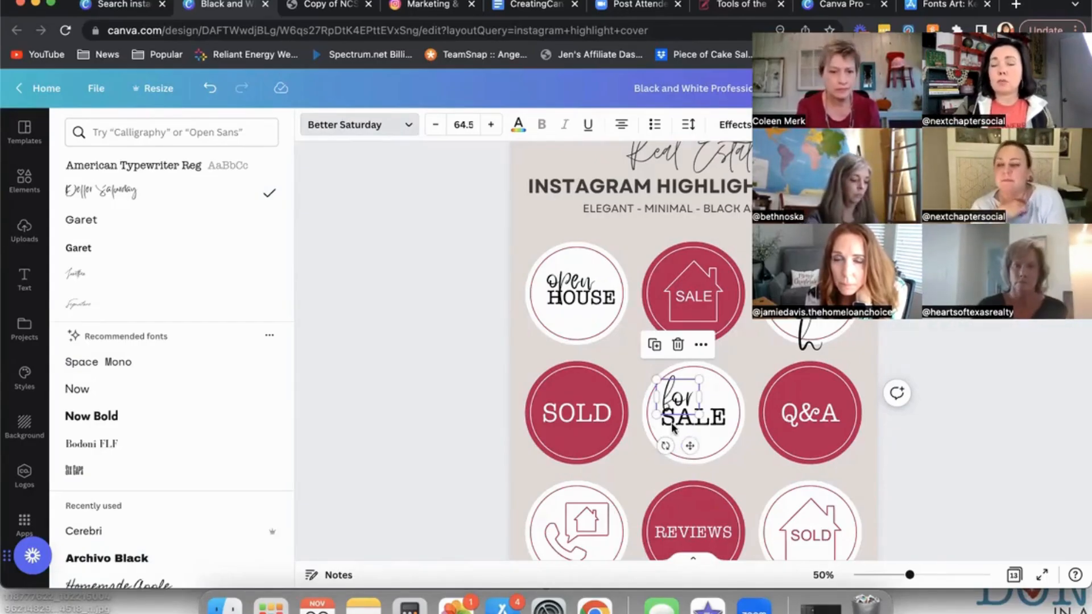
Widen "the" on the Team cover to one line, shrink it to 67.2, and centre it above TEAM.
scroll(673, 428, up, 3)
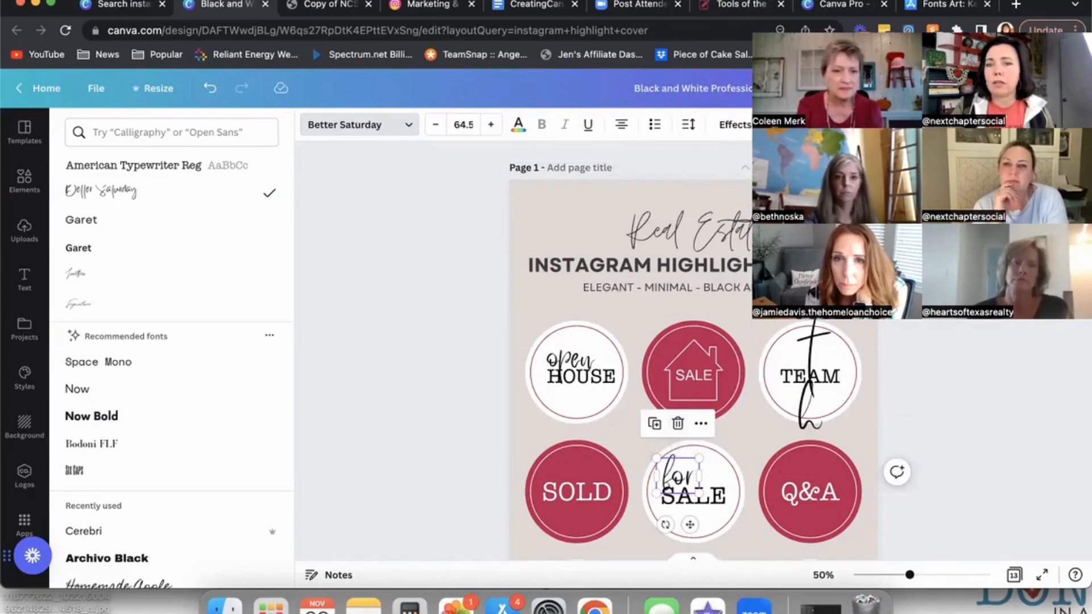
click(811, 405)
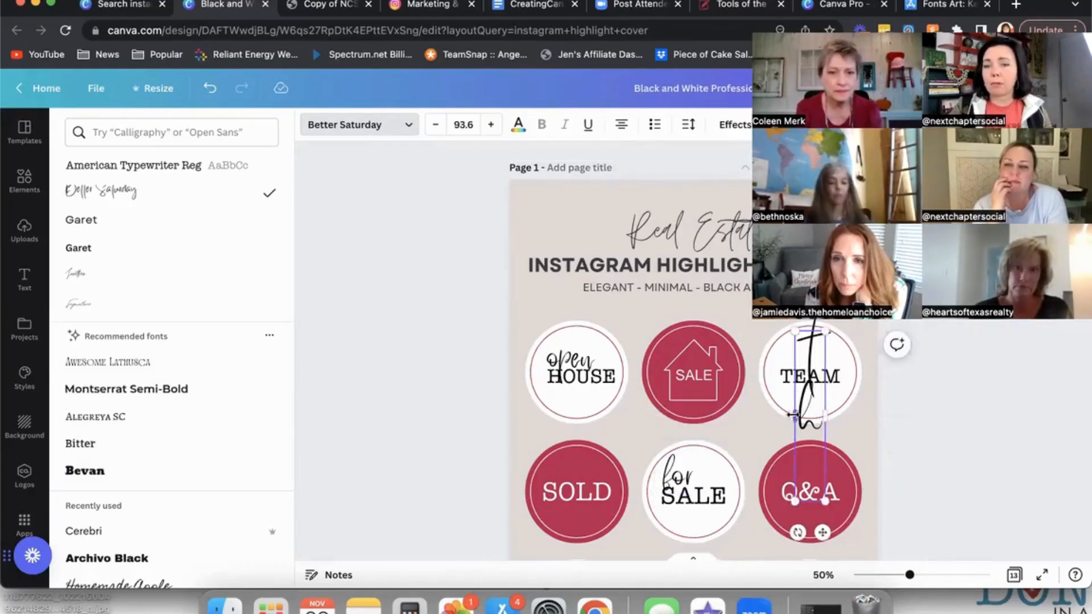
drag(791, 414, 754, 415)
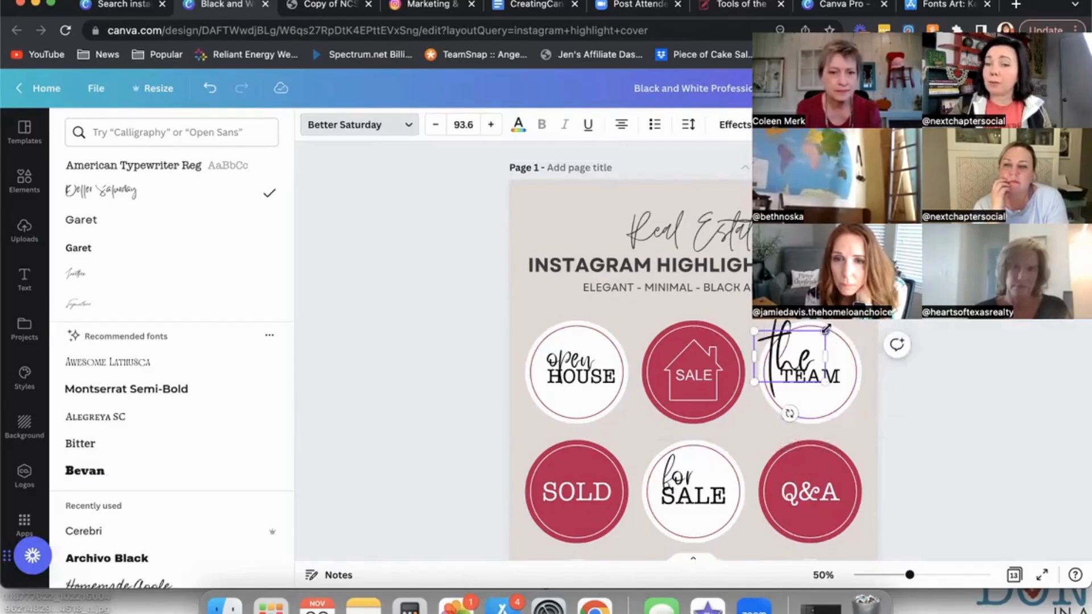
mouse_move(808, 334)
mouse_down()
mouse_move(797, 343)
mouse_move(805, 346)
mouse_up()
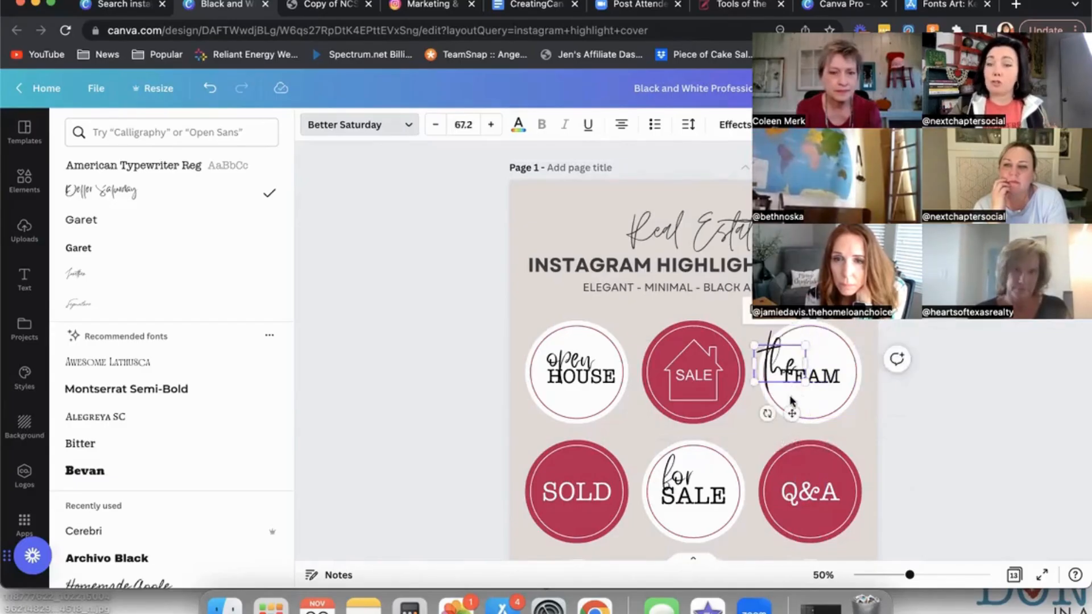
drag(791, 408, 814, 397)
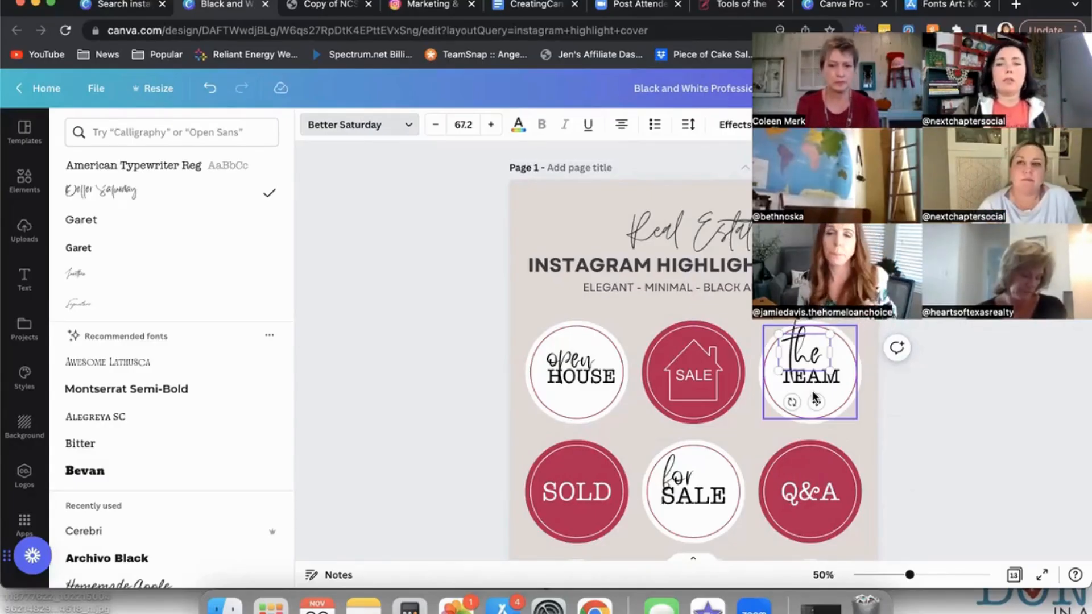
Check the Contact and Rent covers at the end of the first page, and return to the Canva home page.
scroll(660, 341, down, 10)
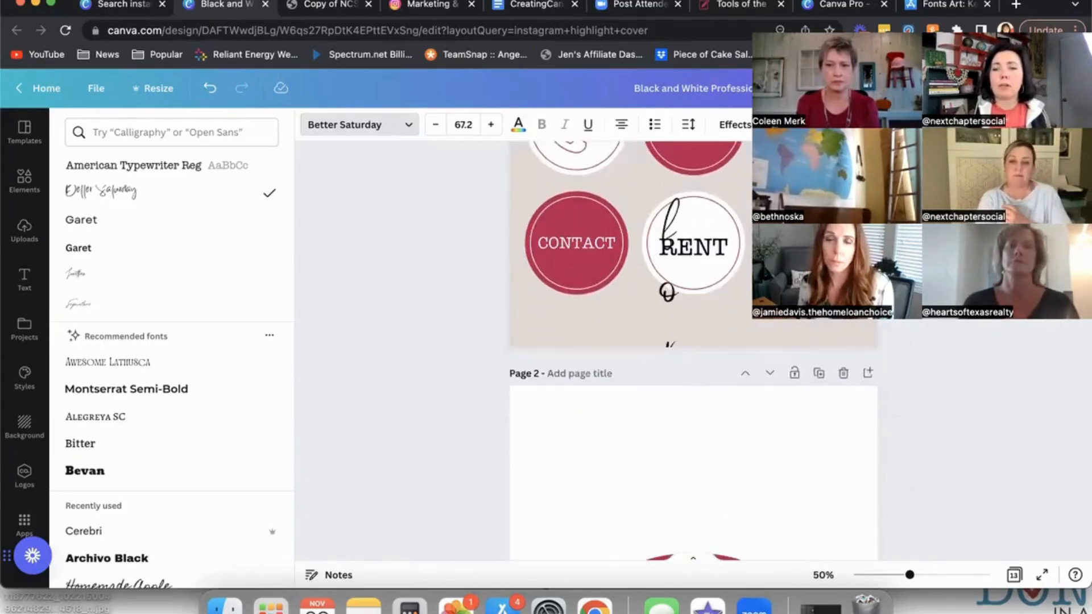
scroll(659, 342, down, 1)
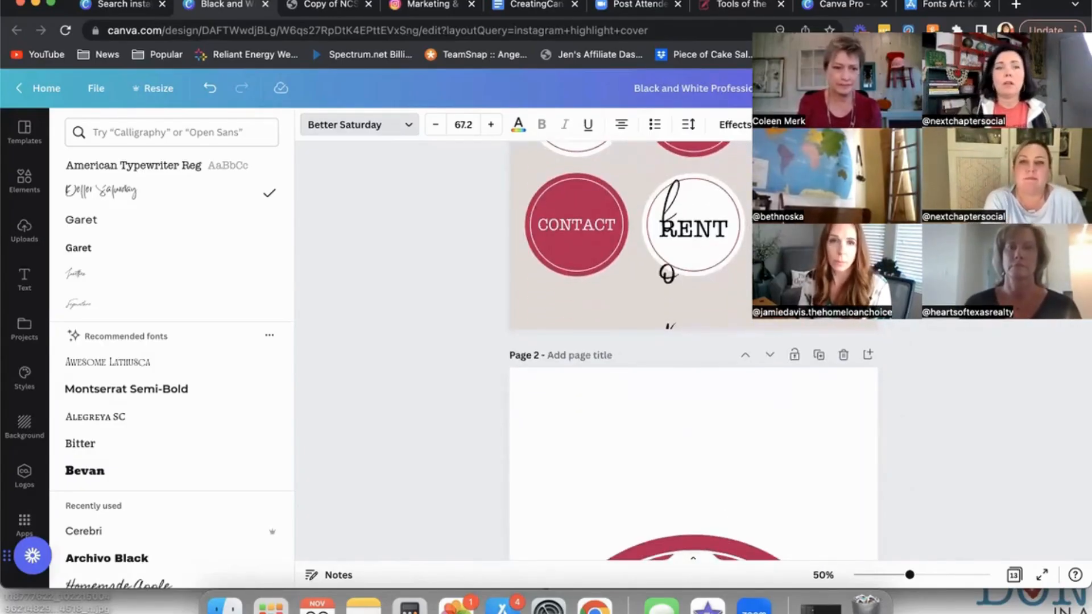
click(41, 89)
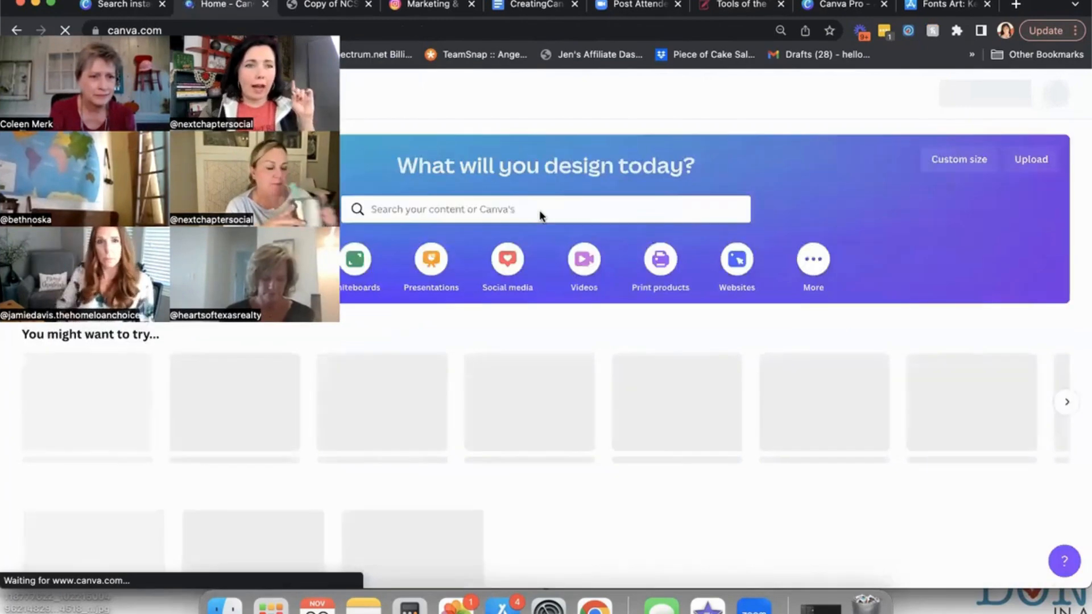
click(395, 206)
text(instag)
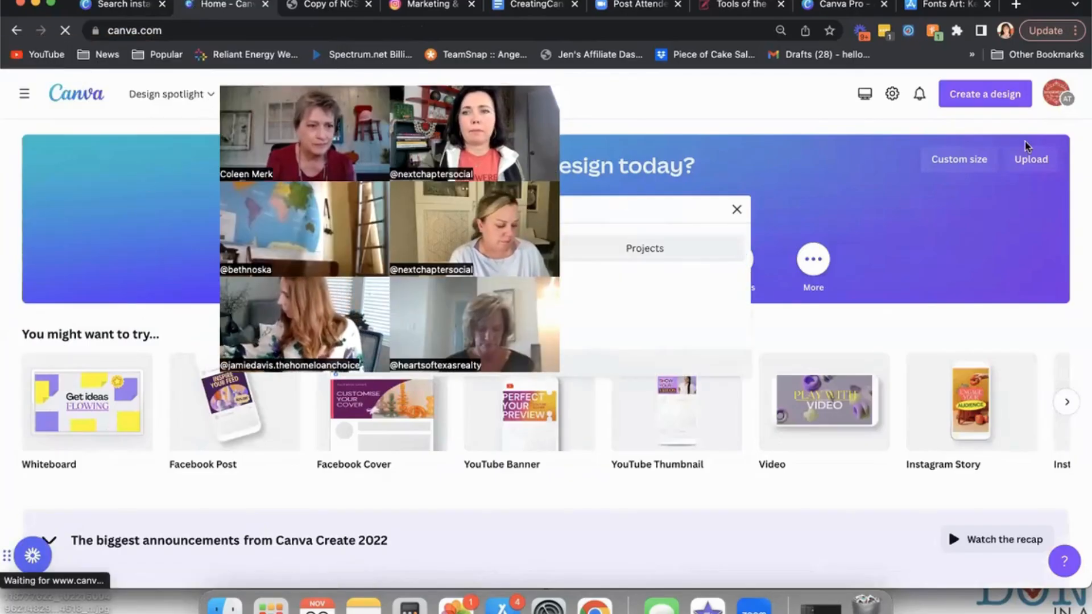
click(89, 104)
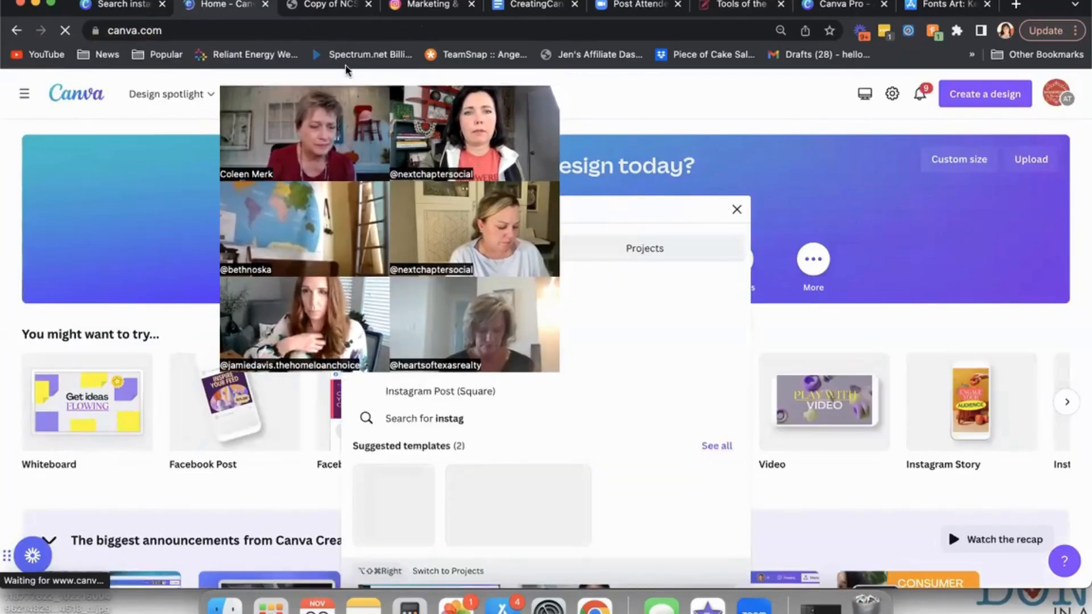
Reopen the Black and White Professional Real Estate design from the recent designs and view its Sold cover page.
scroll(385, 383, down, 15)
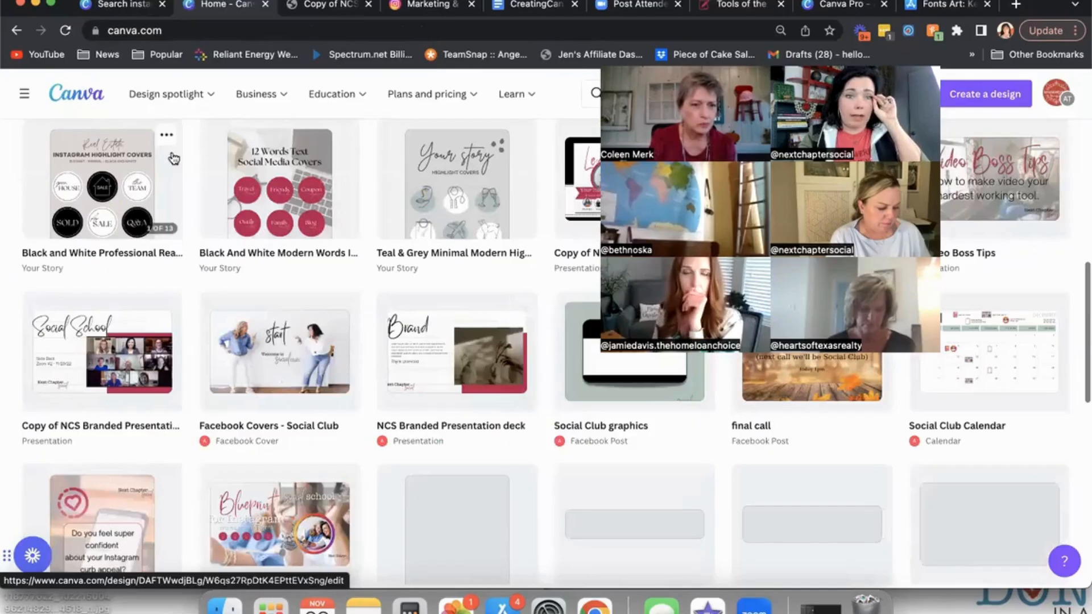
click(173, 157)
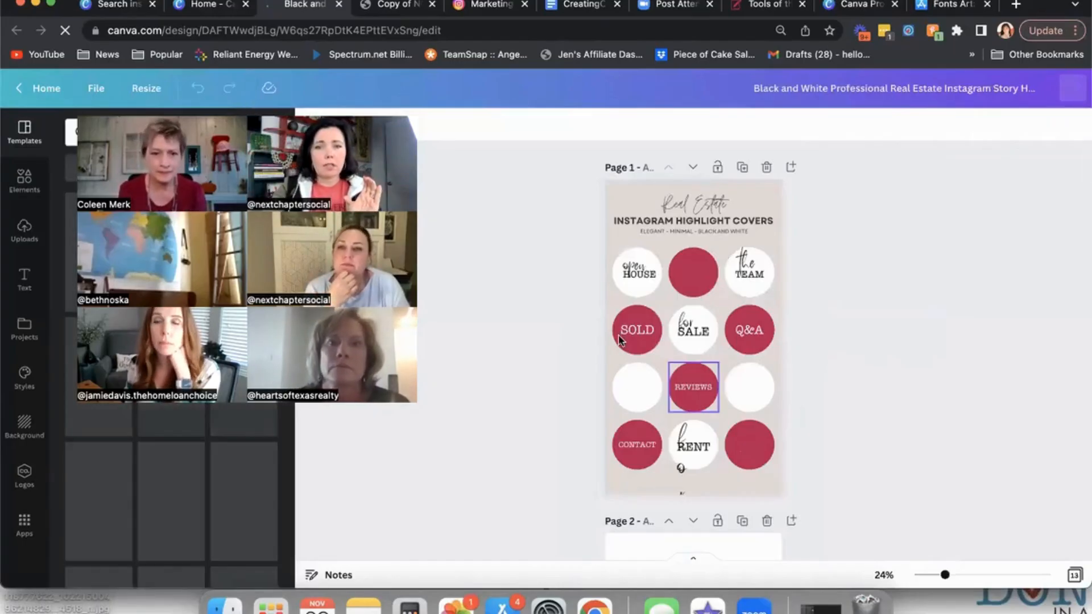
scroll(700, 374, down, 3)
scroll(700, 373, down, 2)
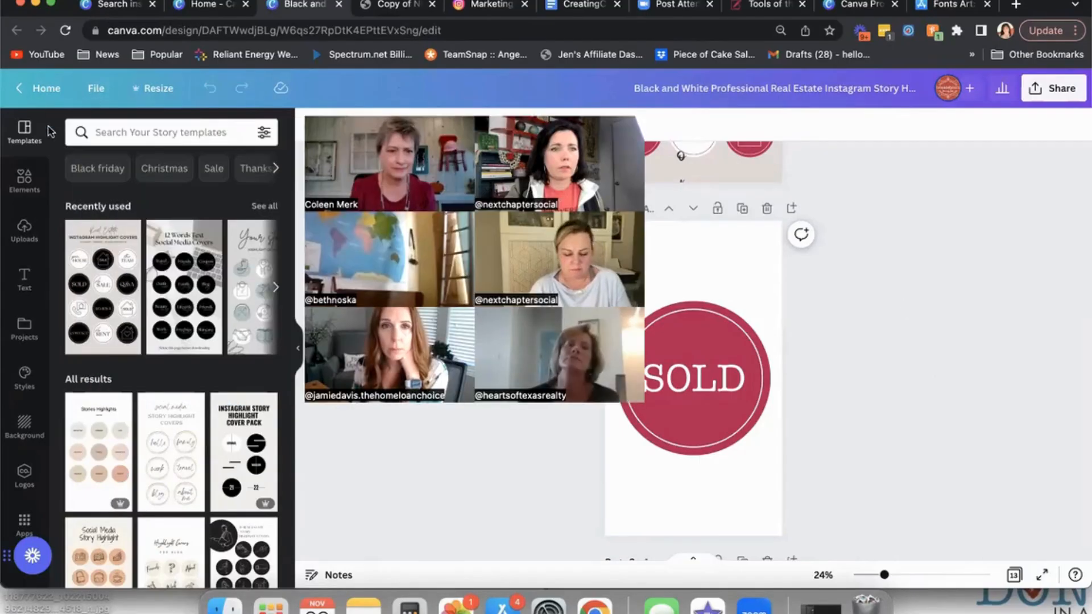
From the Canva home page, search the templates for "instagram story" and create a blank Instagram Story design.
click(37, 89)
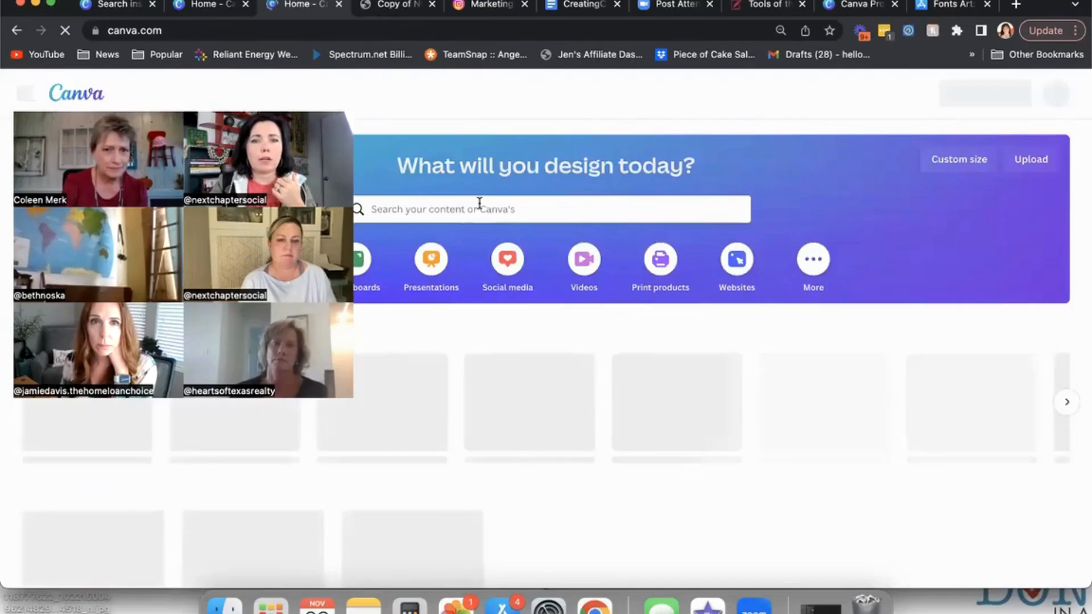
click(479, 209)
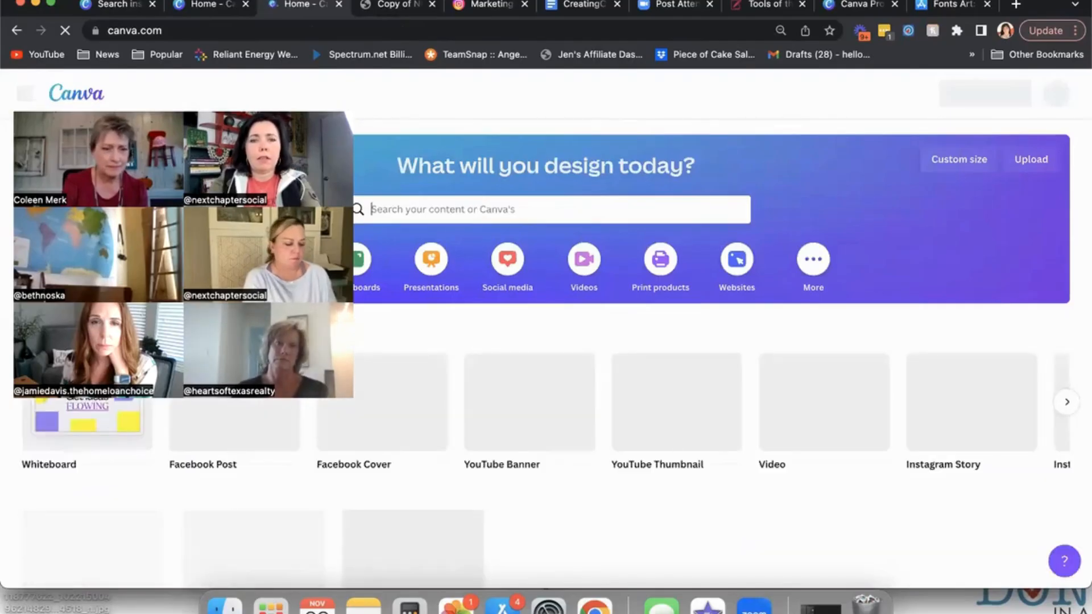
text(insta)
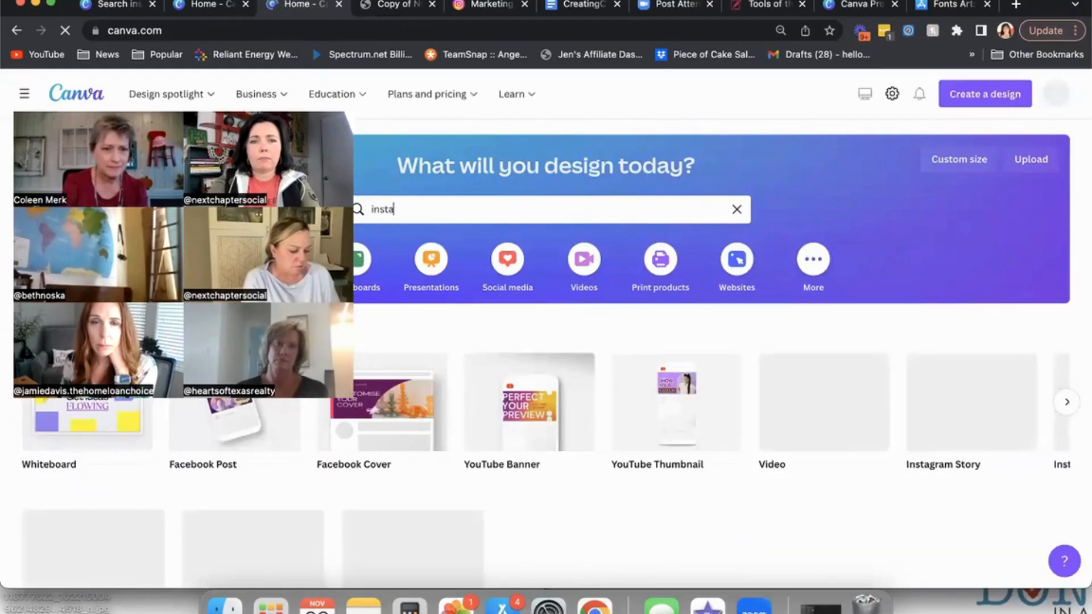
text(gram stroy)
key(BackSpace)
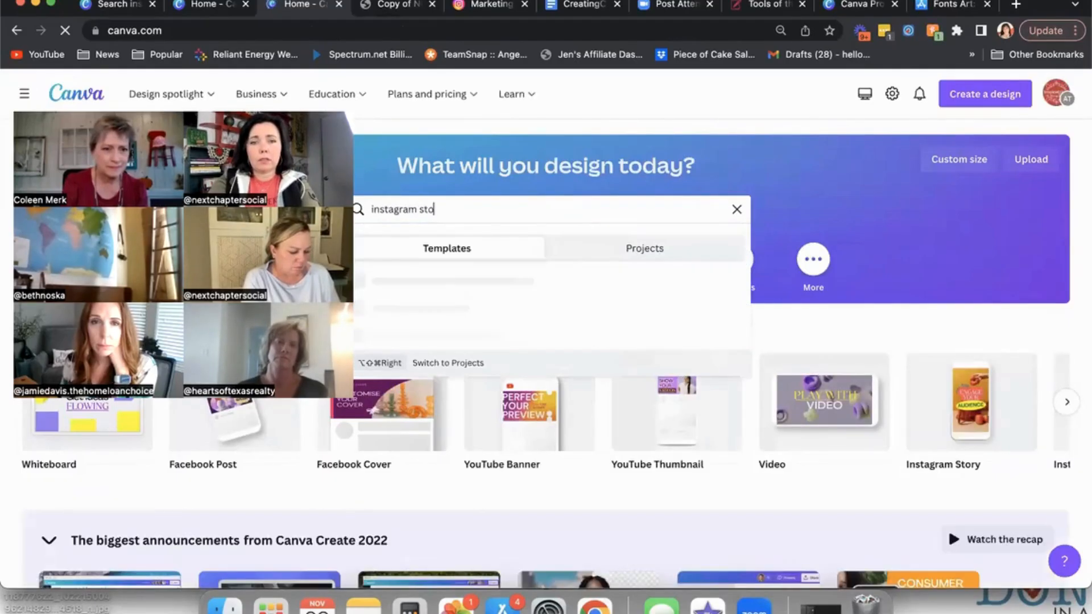
text(y)
key(Return)
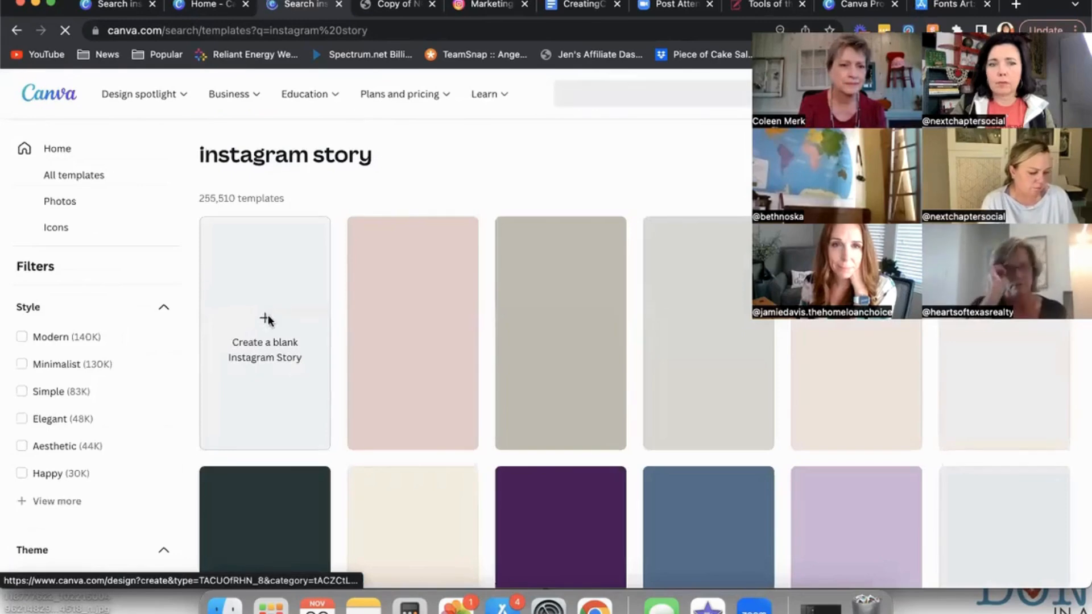
click(268, 320)
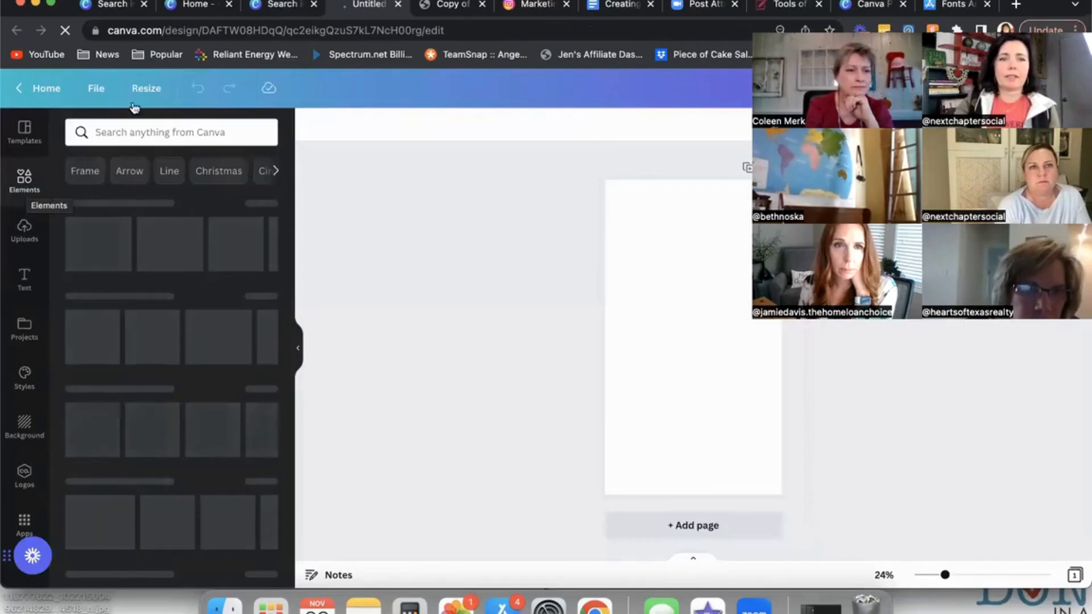
Search the elements for "cirle frame" and look through the results for a plain round photo frame.
click(160, 132)
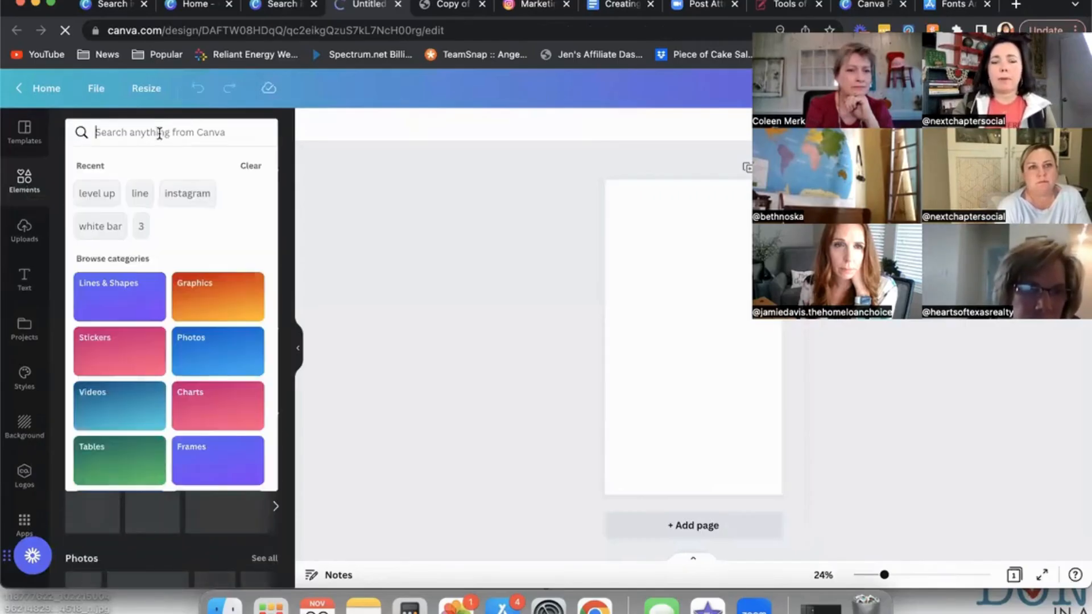
text(cir)
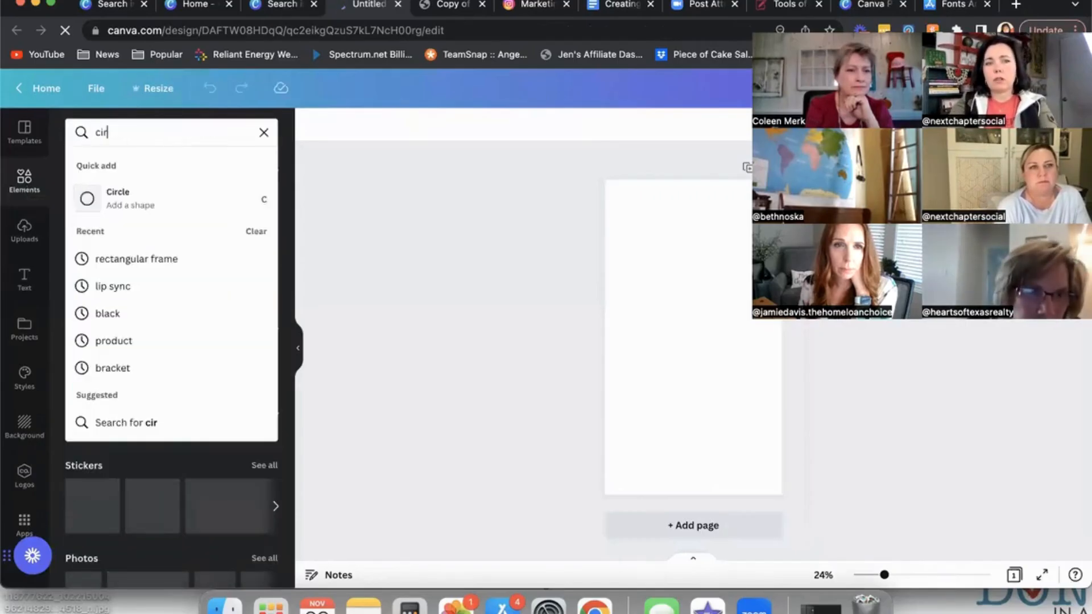
text(le fram)
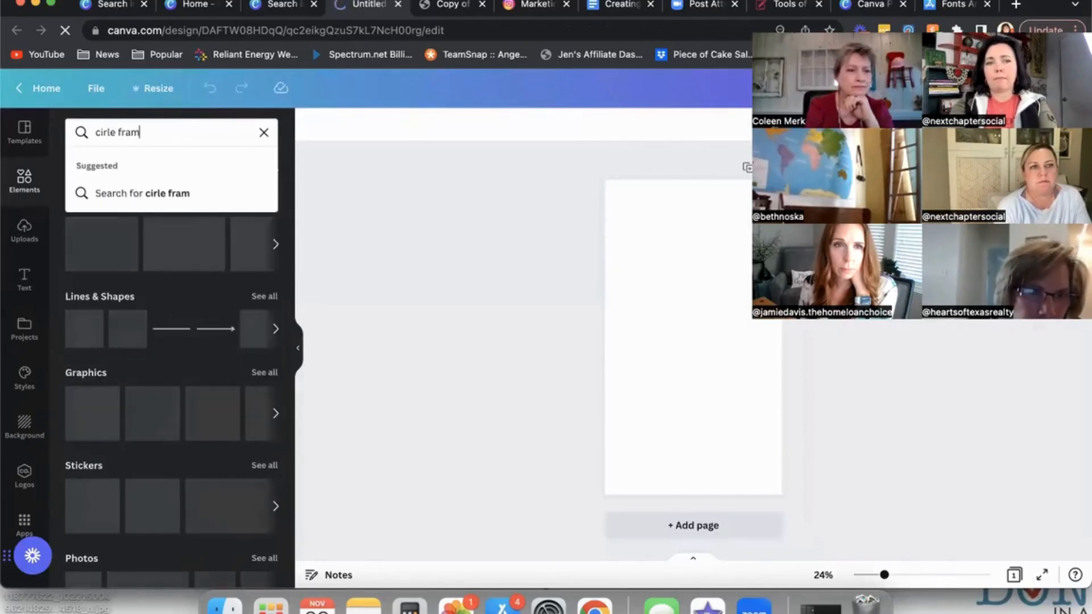
text(e)
key(Return)
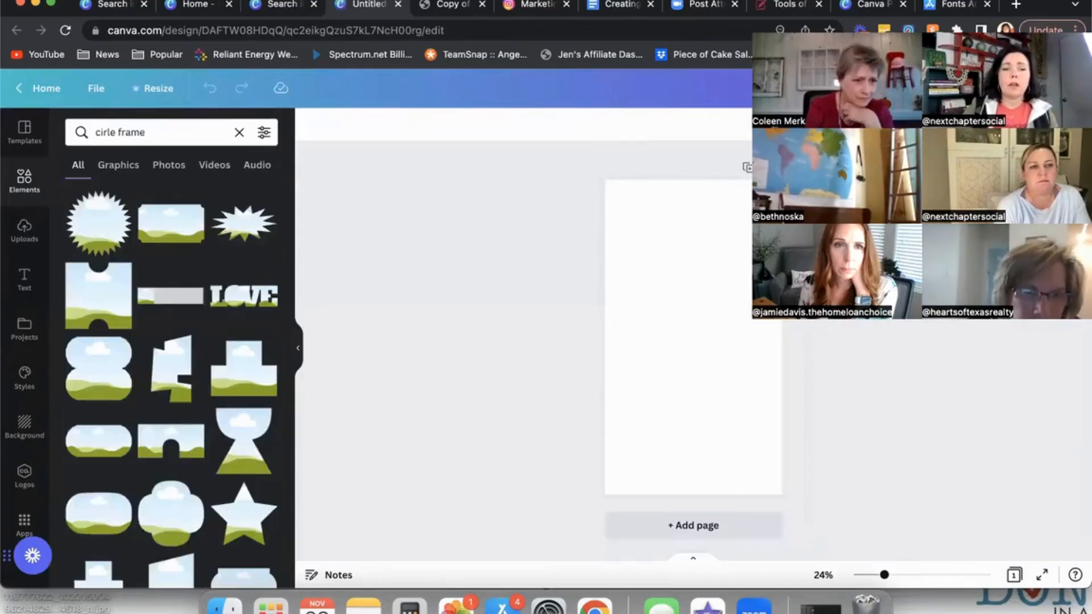
scroll(213, 348, down, 10)
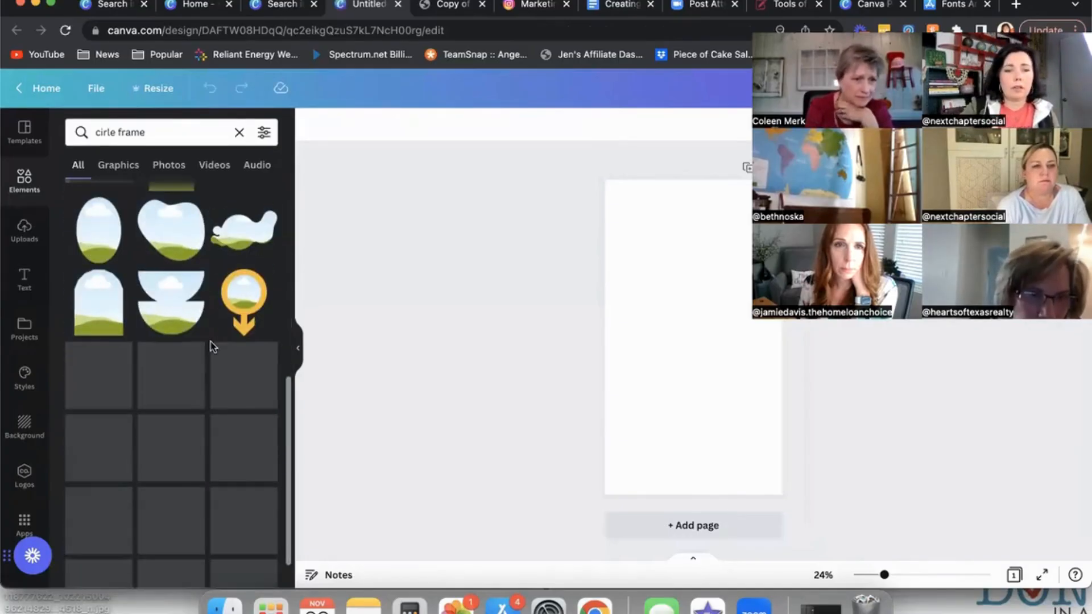
scroll(214, 348, down, 15)
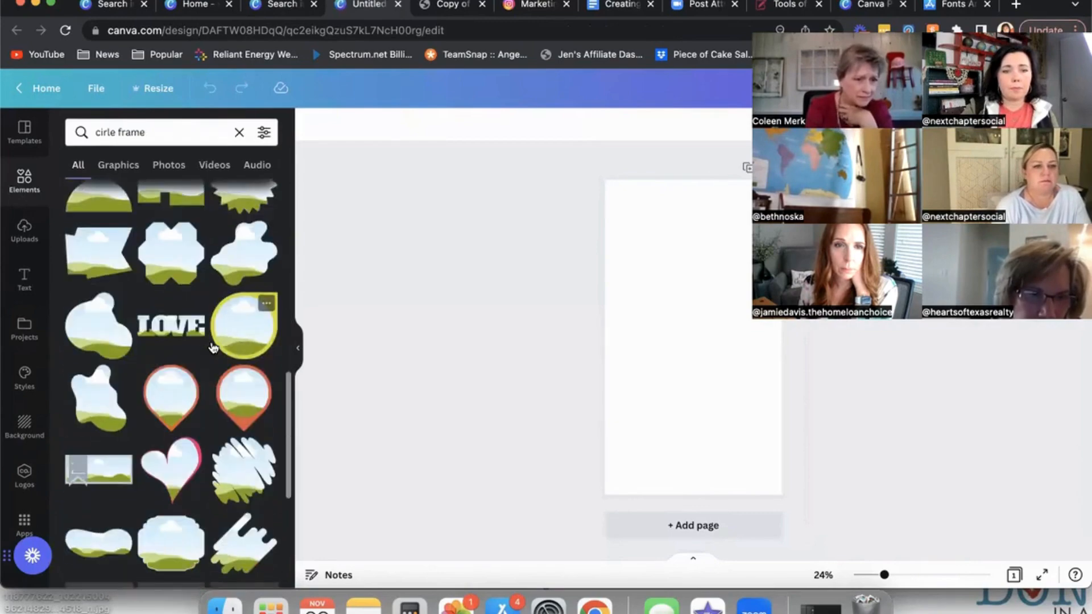
scroll(213, 348, down, 5)
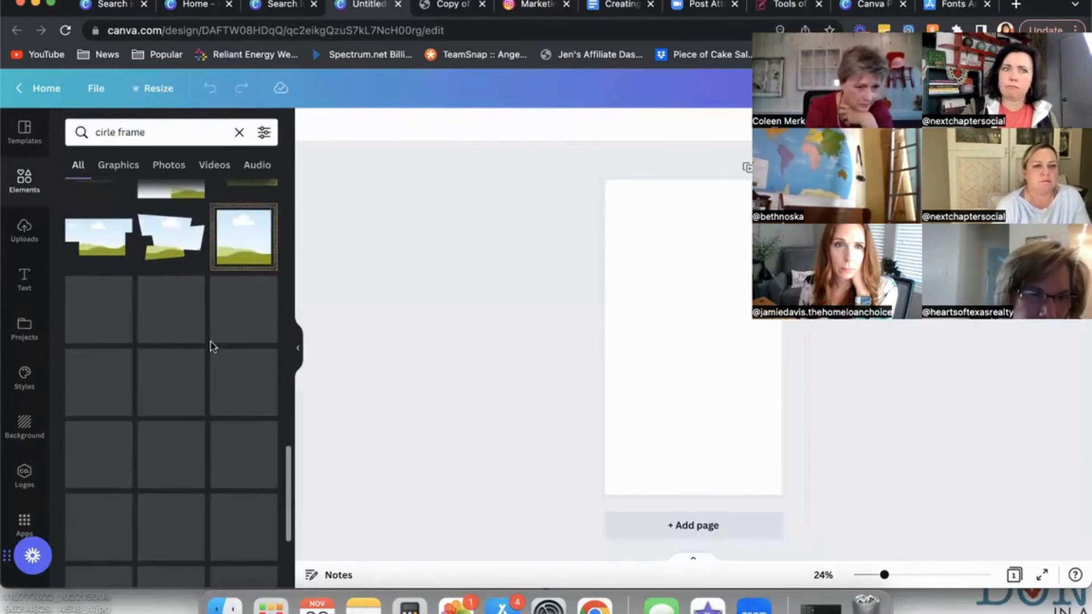
Correct the element search to "circle frame" and add the plain circular photo frame with sky and hills to the page.
click(104, 132)
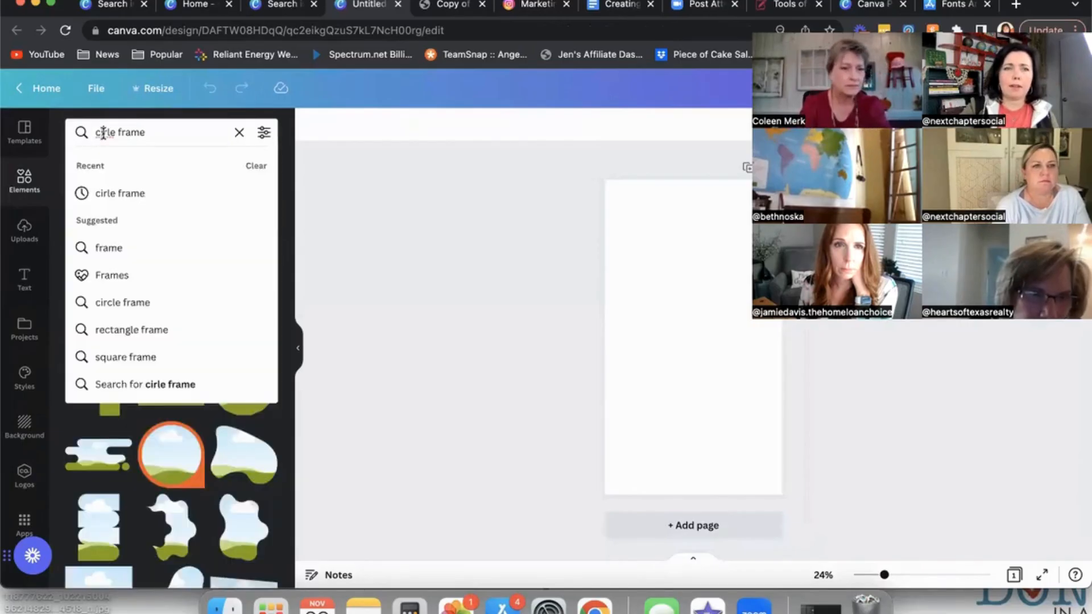
key(Escape)
click(112, 133)
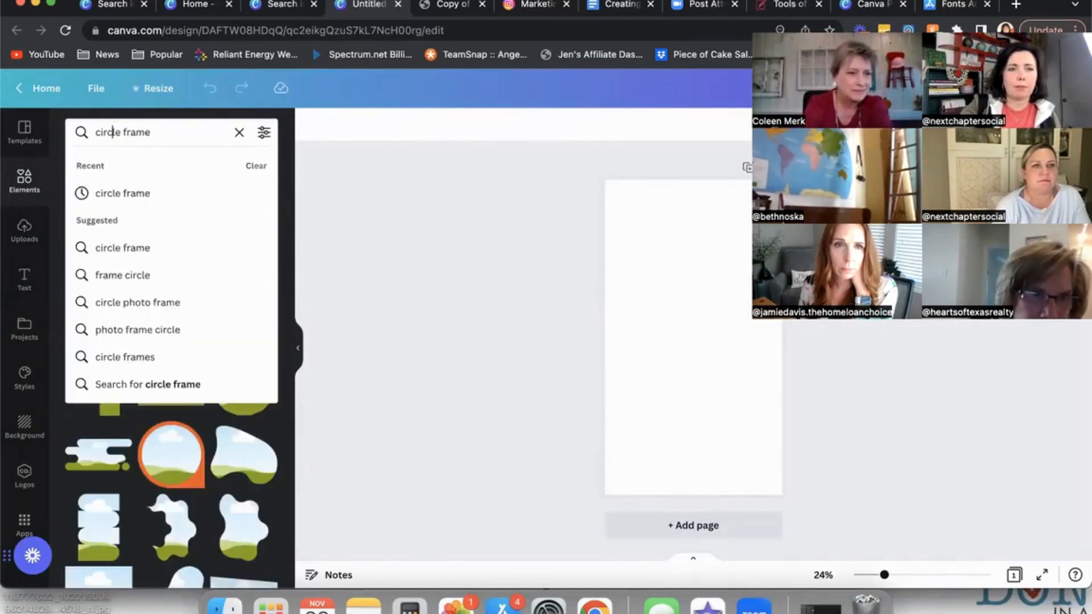
key(Return)
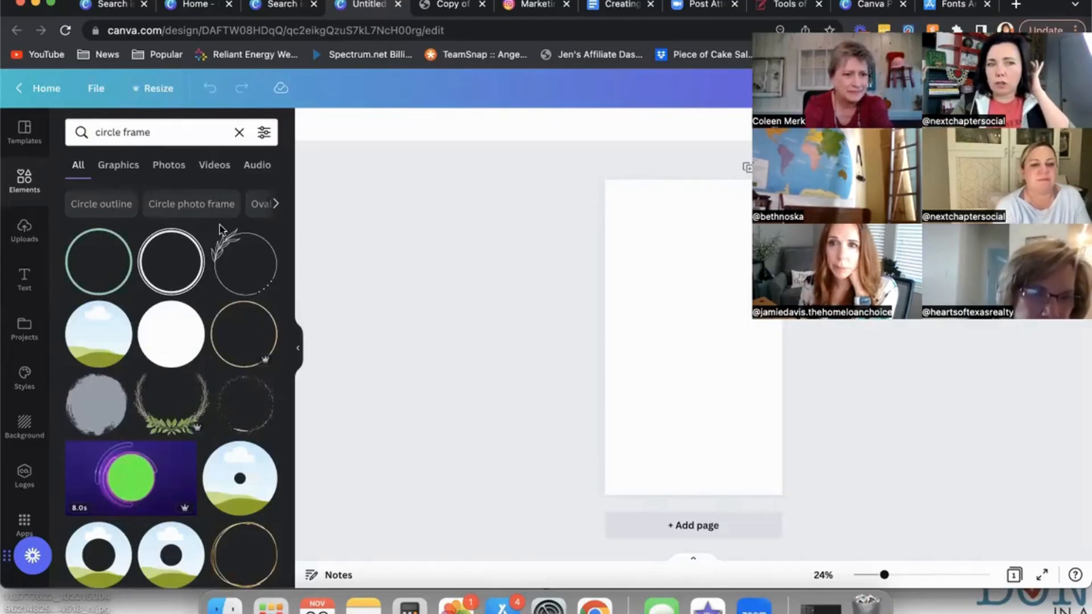
click(106, 352)
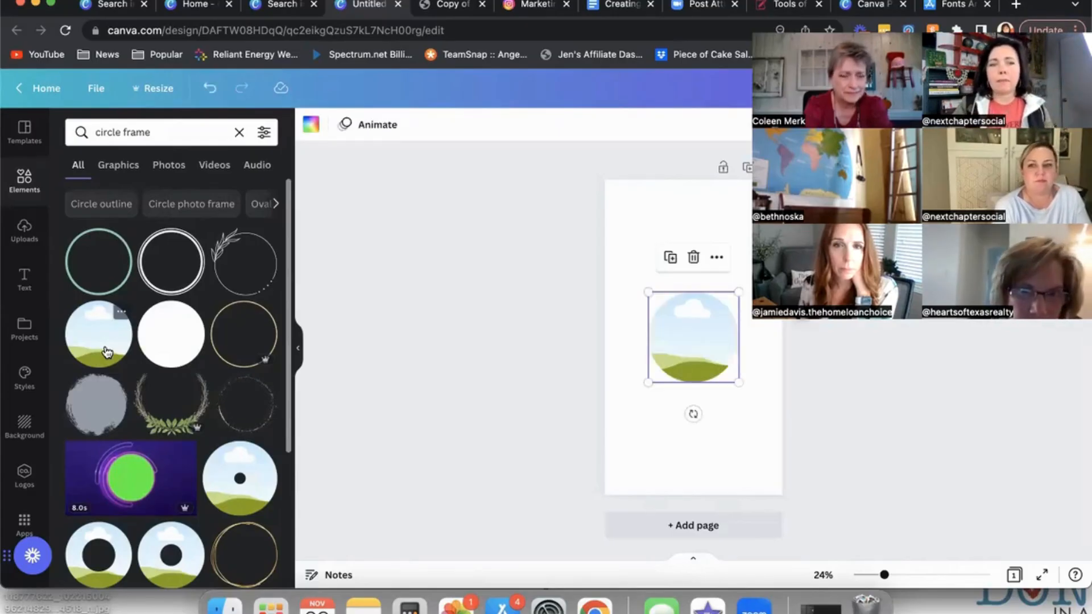
Try the uploaded portrait of the woman in red loose on the page and inside the circle frame, removing it each time.
click(24, 229)
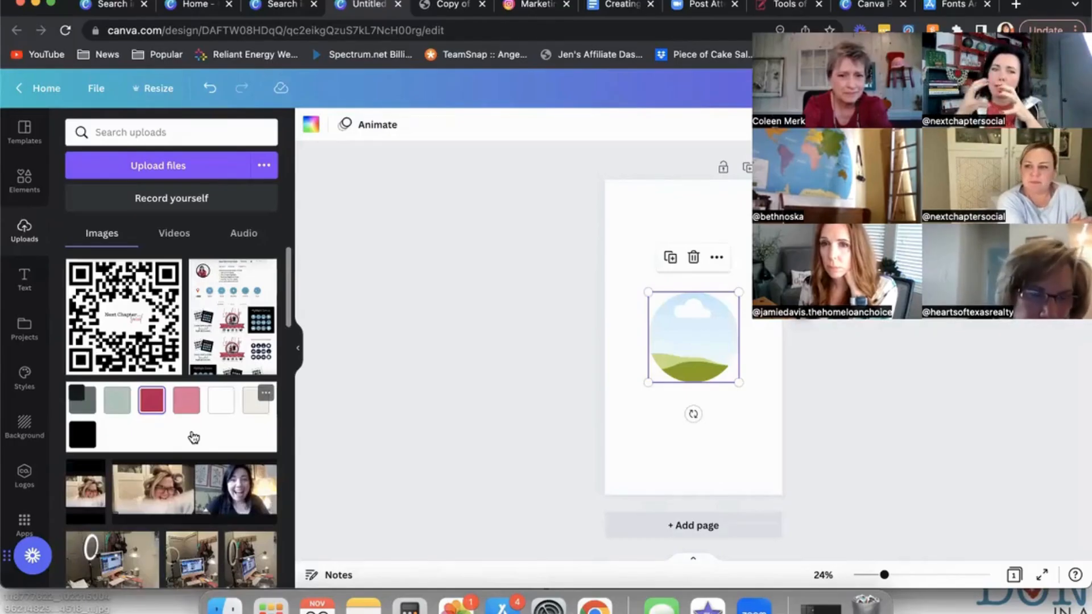
scroll(188, 444, down, 2)
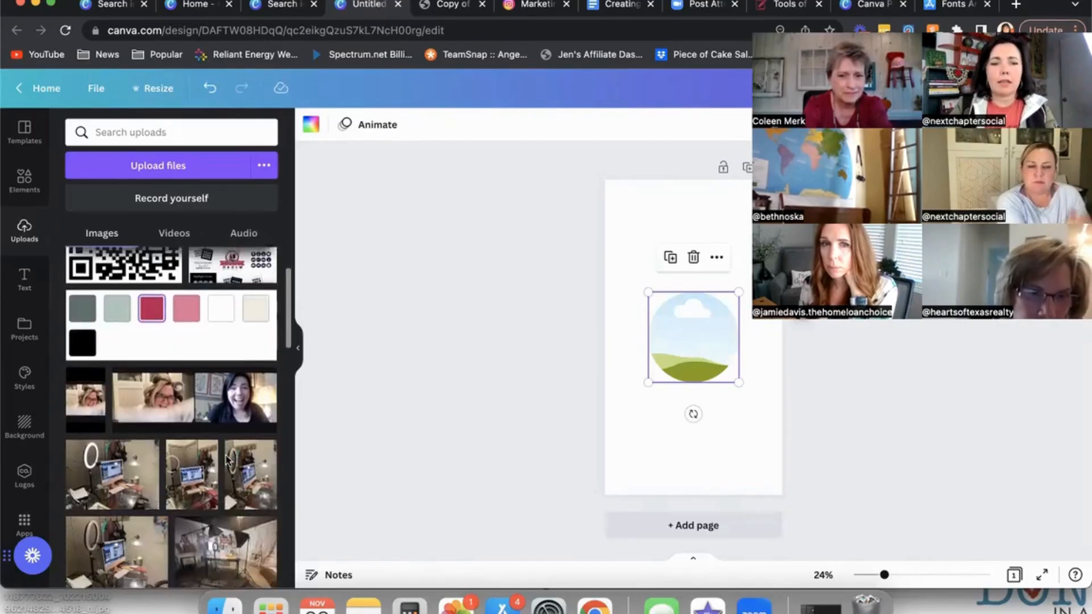
scroll(163, 414, down, 5)
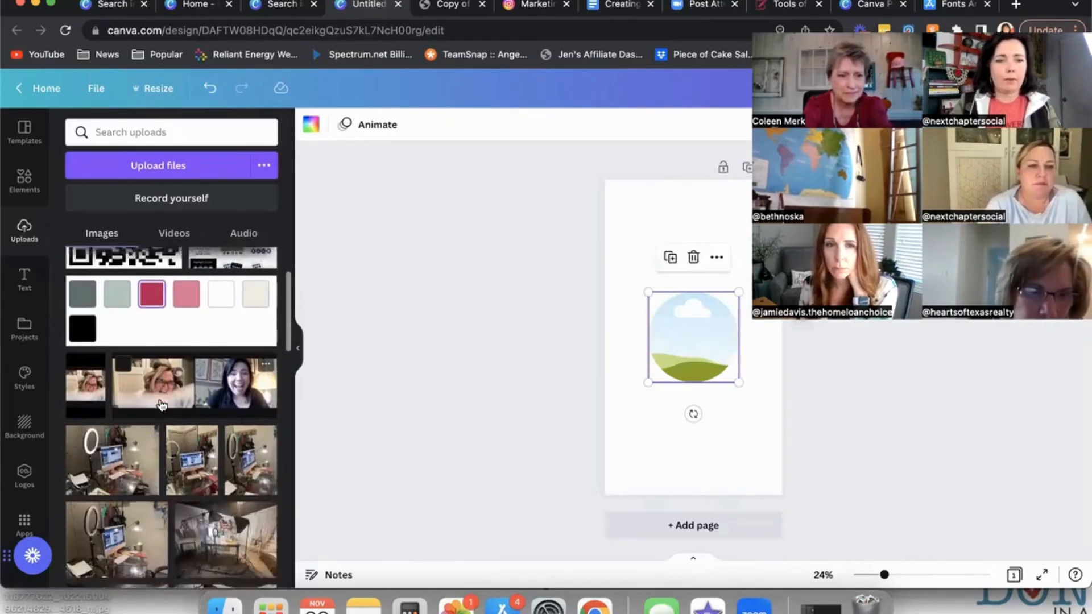
scroll(162, 405, down, 2)
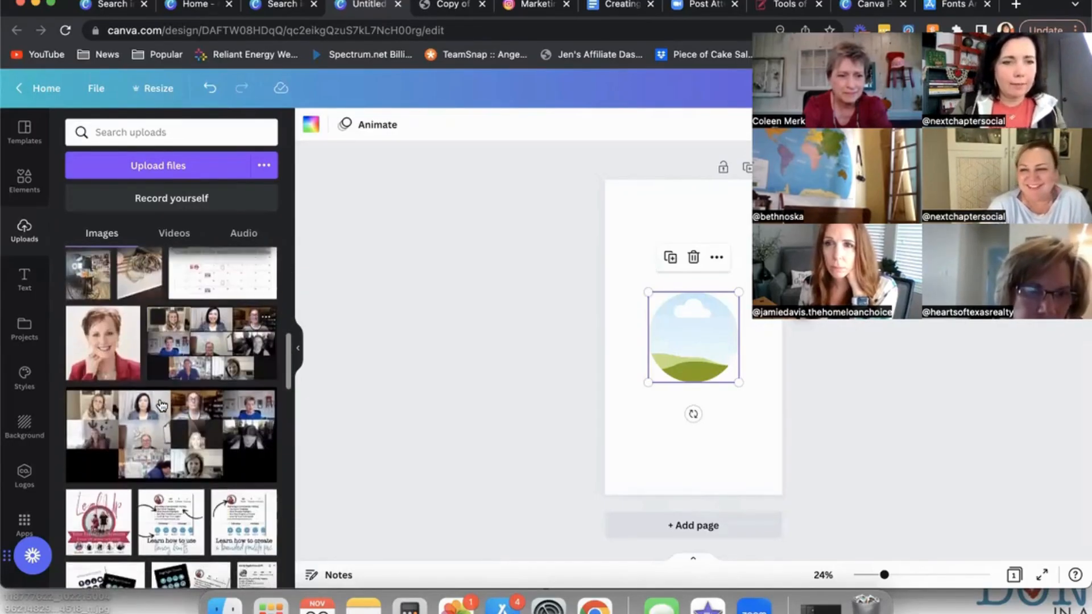
click(114, 358)
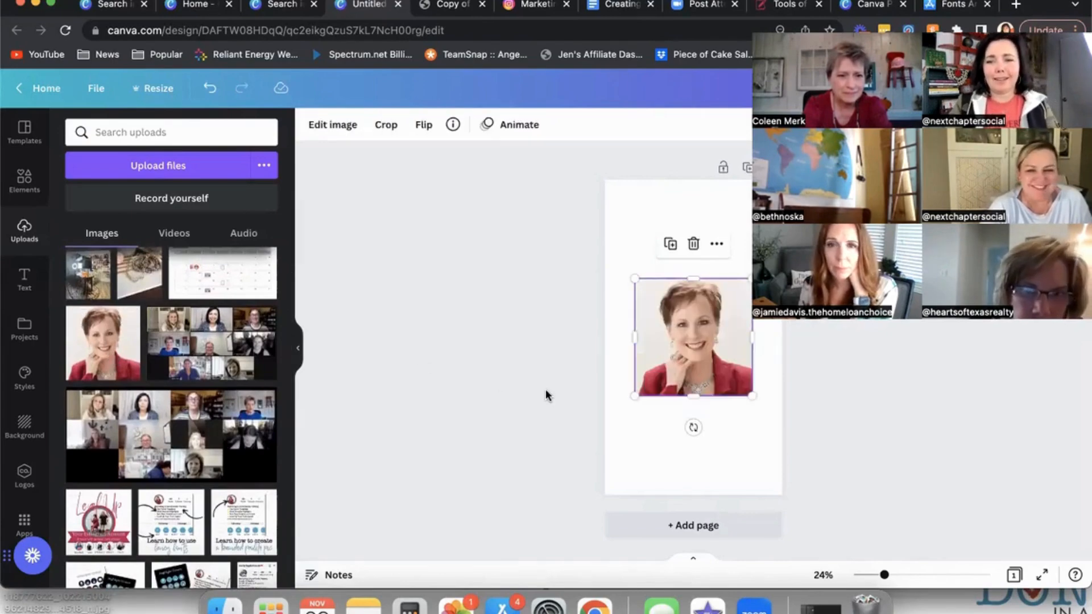
key(Delete)
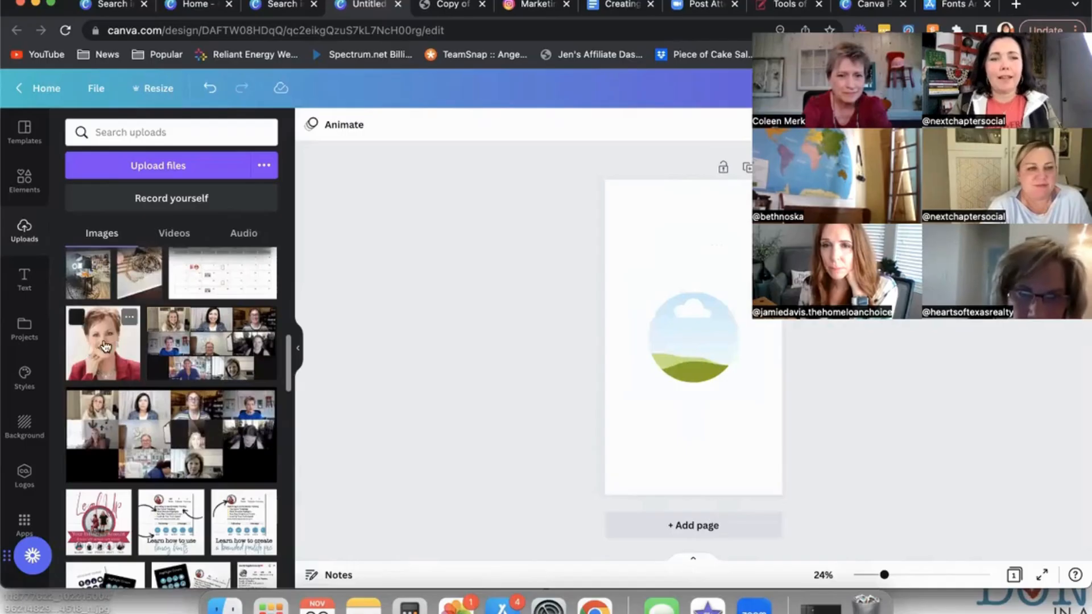
drag(105, 346, 682, 344)
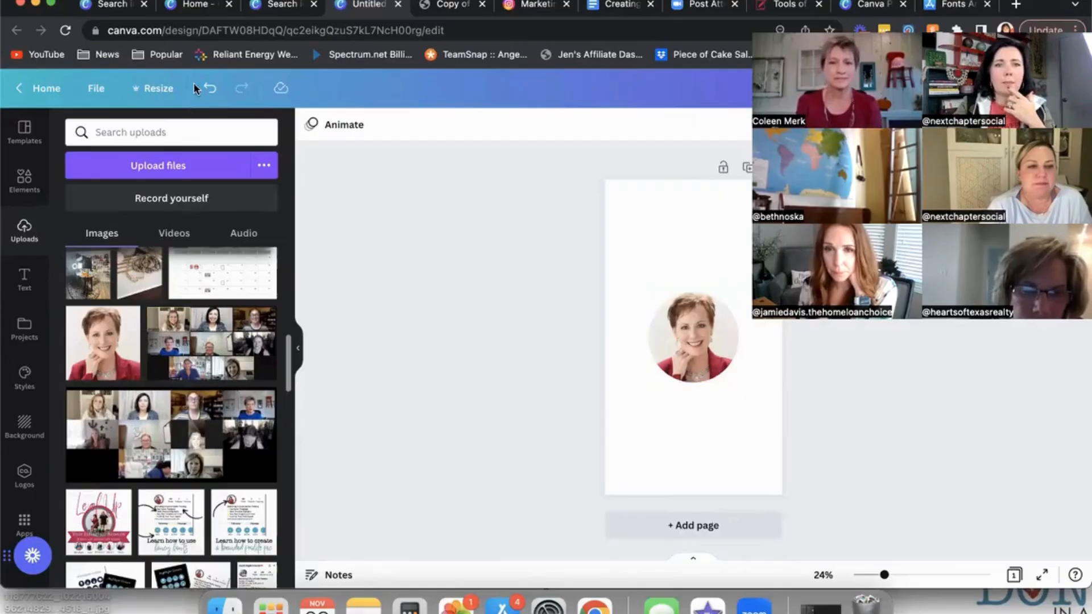
click(210, 93)
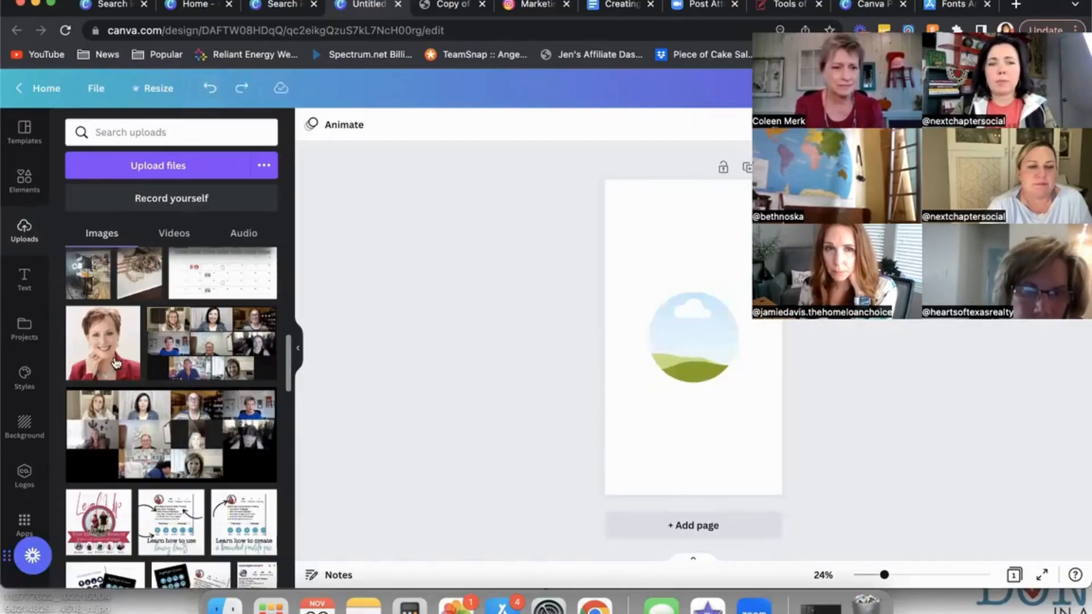
Look through the Downloads folder for an image to upload, select the Social Club QR Code file, and close the file chooser.
click(120, 168)
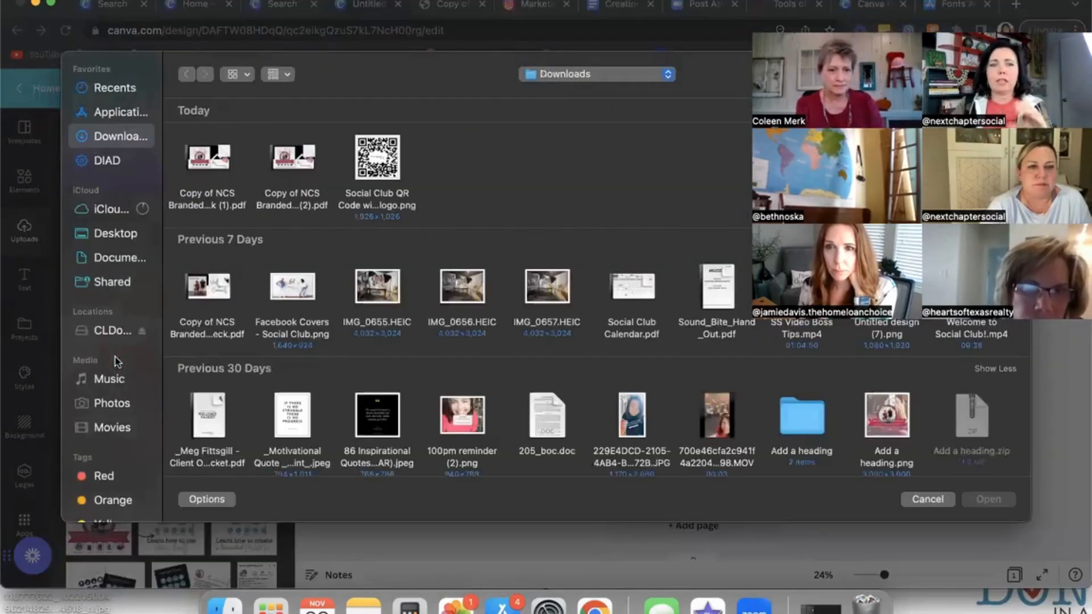
scroll(412, 446, down, 5)
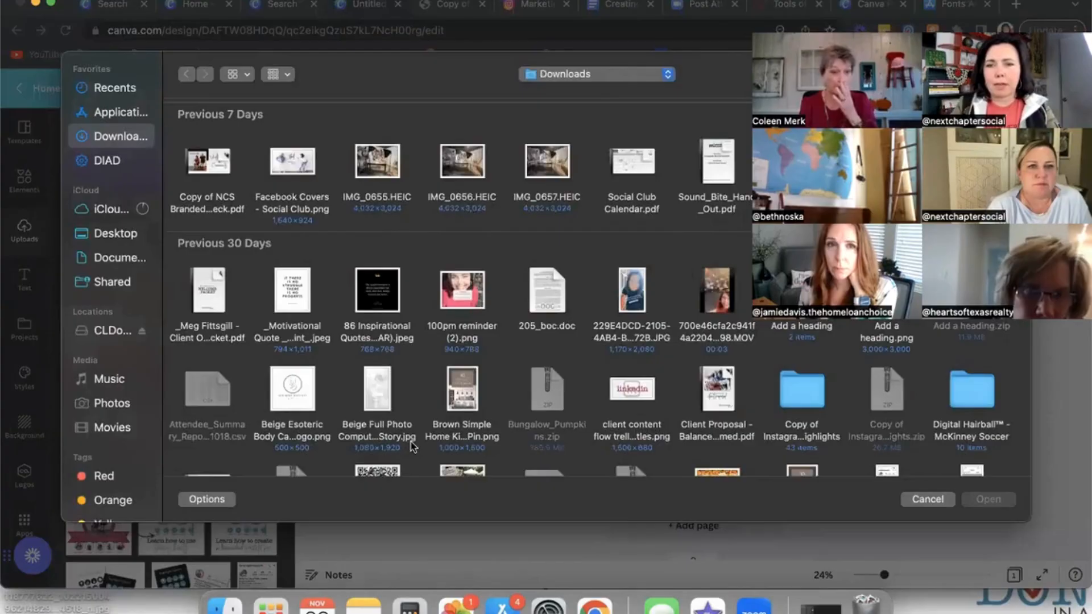
scroll(412, 447, down, 6)
scroll(414, 445, down, 3)
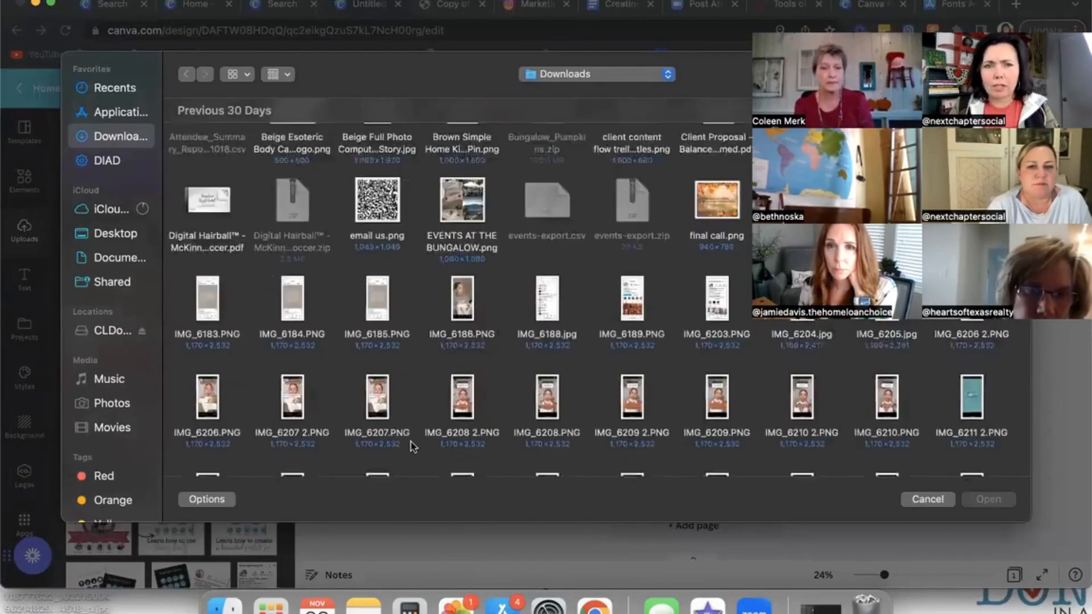
scroll(413, 445, up, 15)
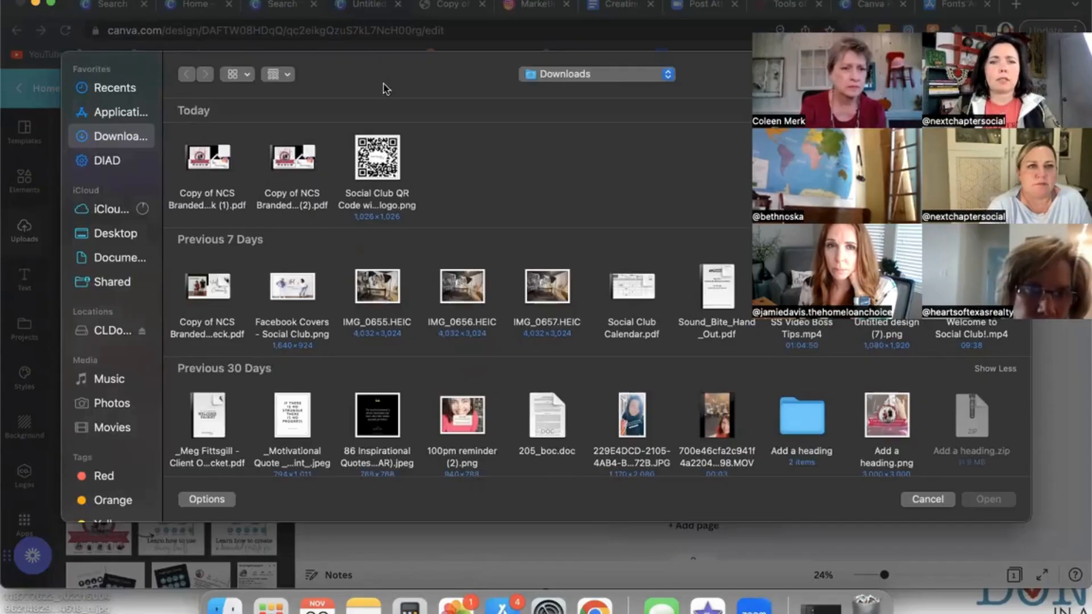
drag(389, 159, 188, 555)
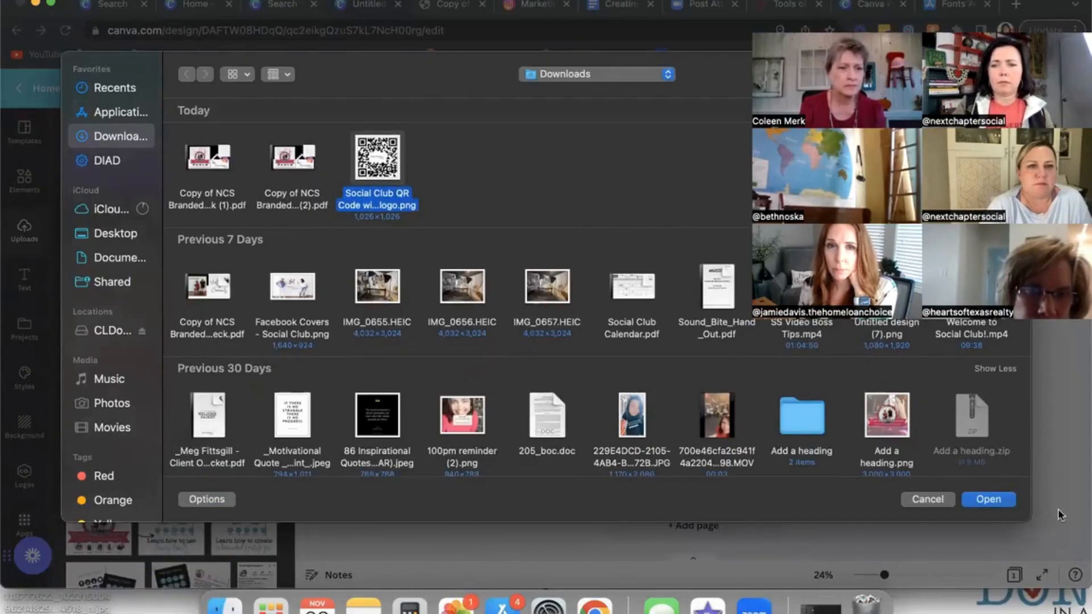
click(921, 501)
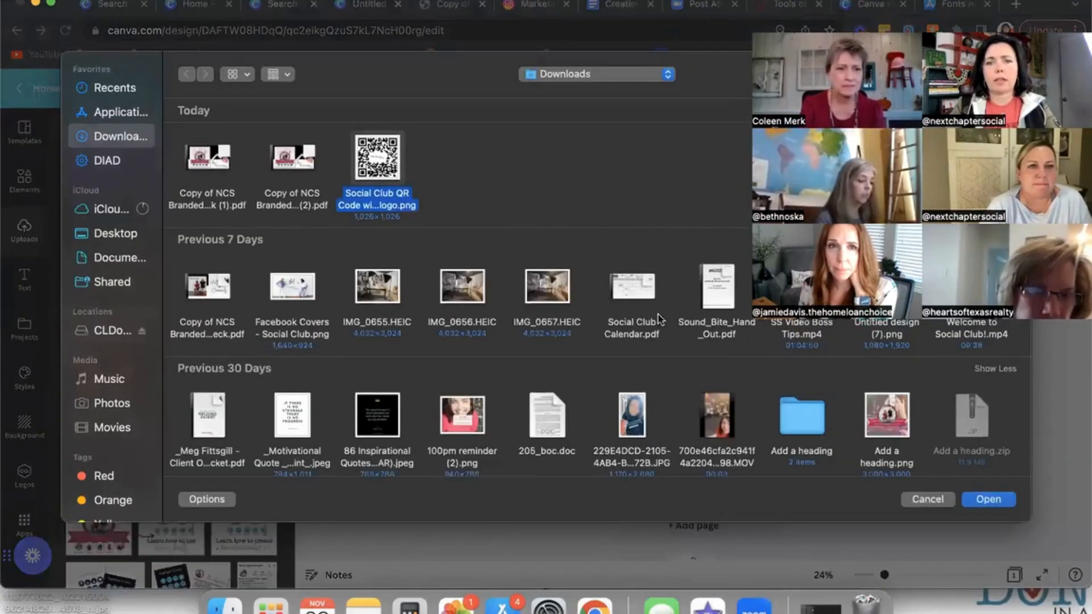
click(987, 501)
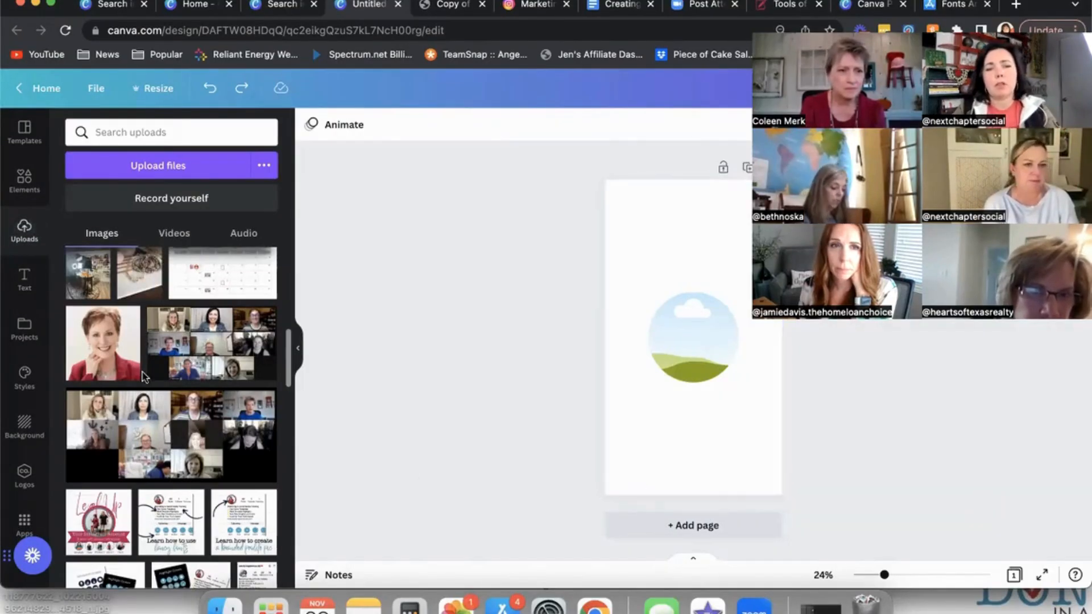
Fill the circle frame with the uploaded portrait of the woman in red and add the teal circle outline over it.
drag(118, 354, 670, 353)
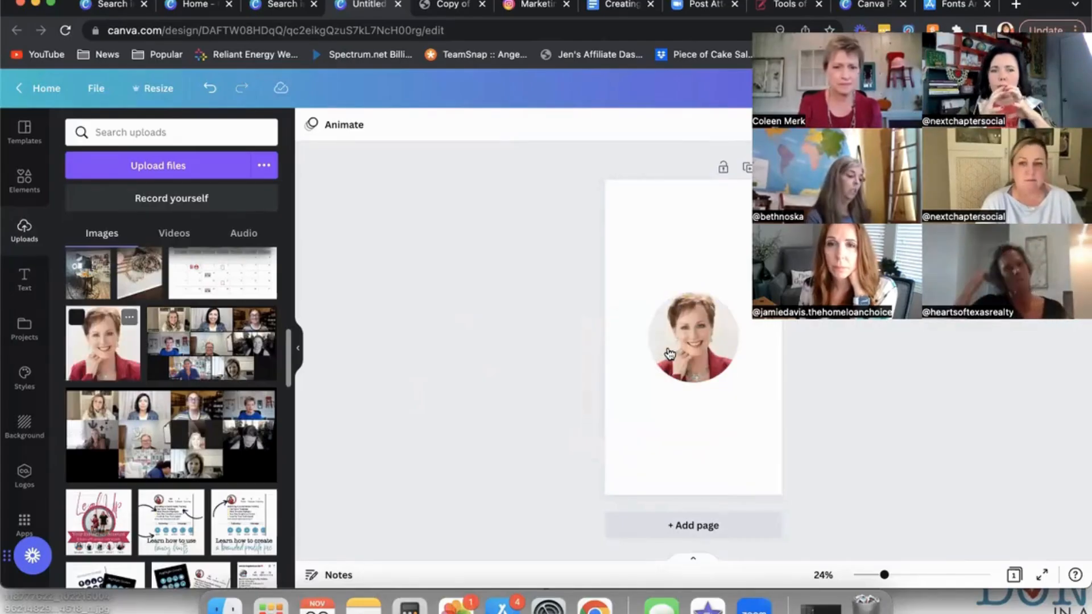
click(24, 181)
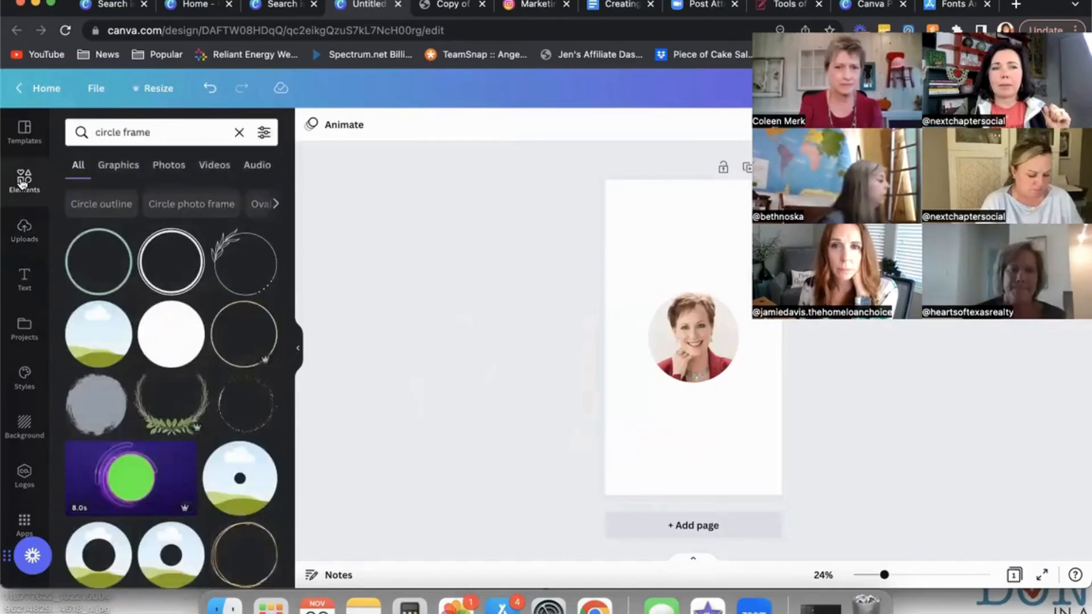
click(107, 257)
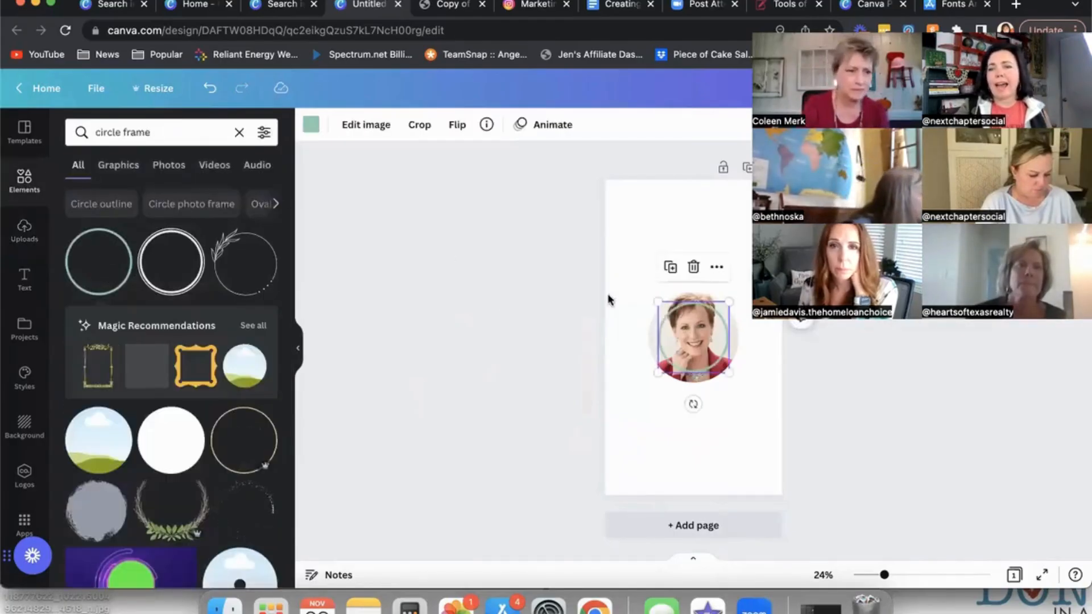
Resize the teal circle outline to fit around the framed portrait and recolour it crimson from the Next Chapter Social palette.
drag(659, 299, 651, 294)
drag(736, 379, 736, 385)
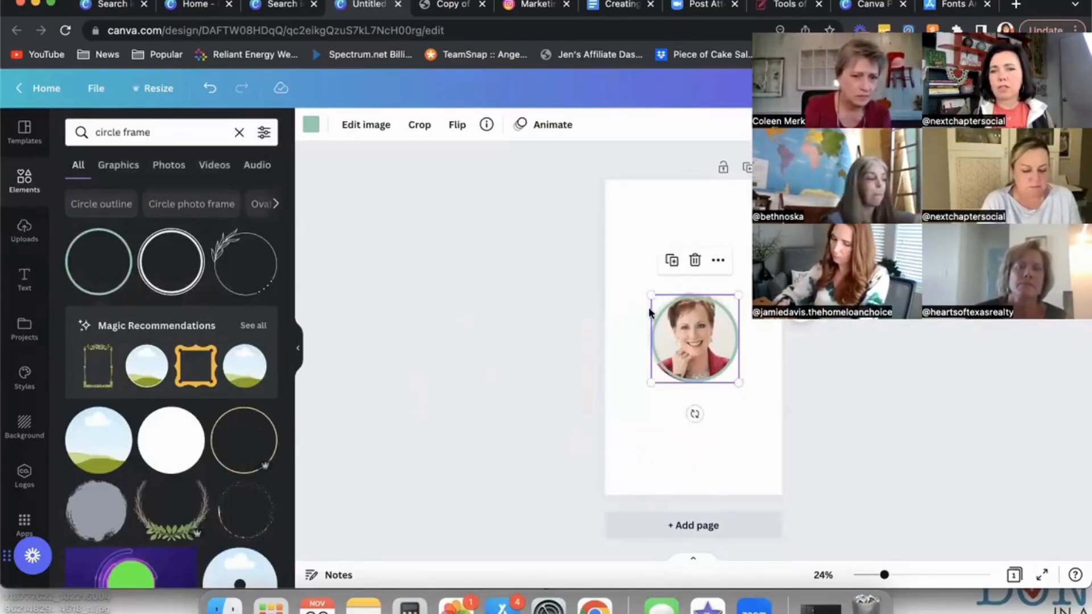
drag(648, 294, 649, 294)
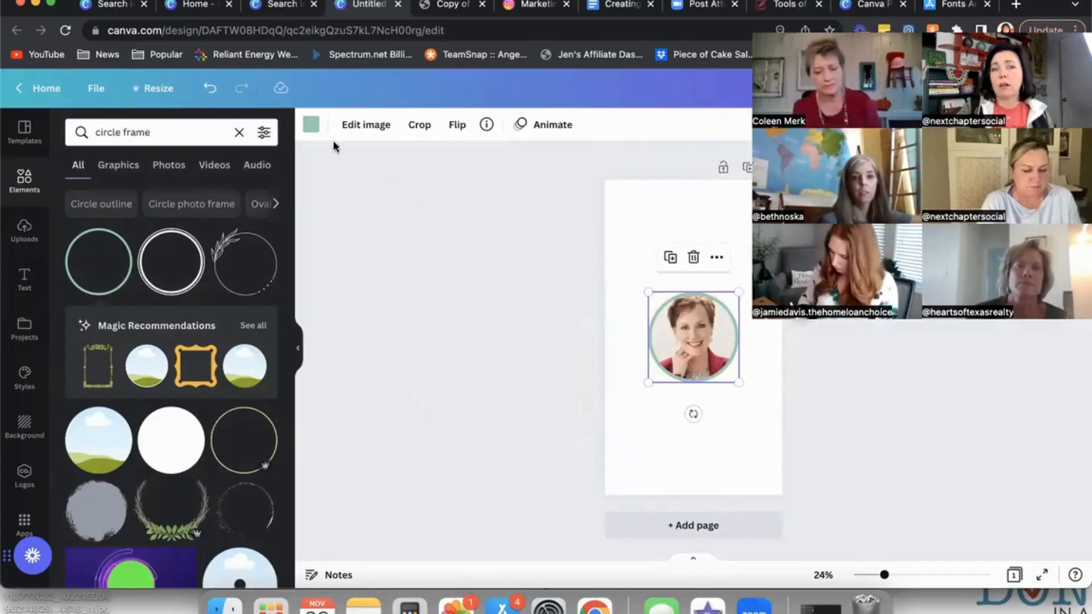
click(312, 124)
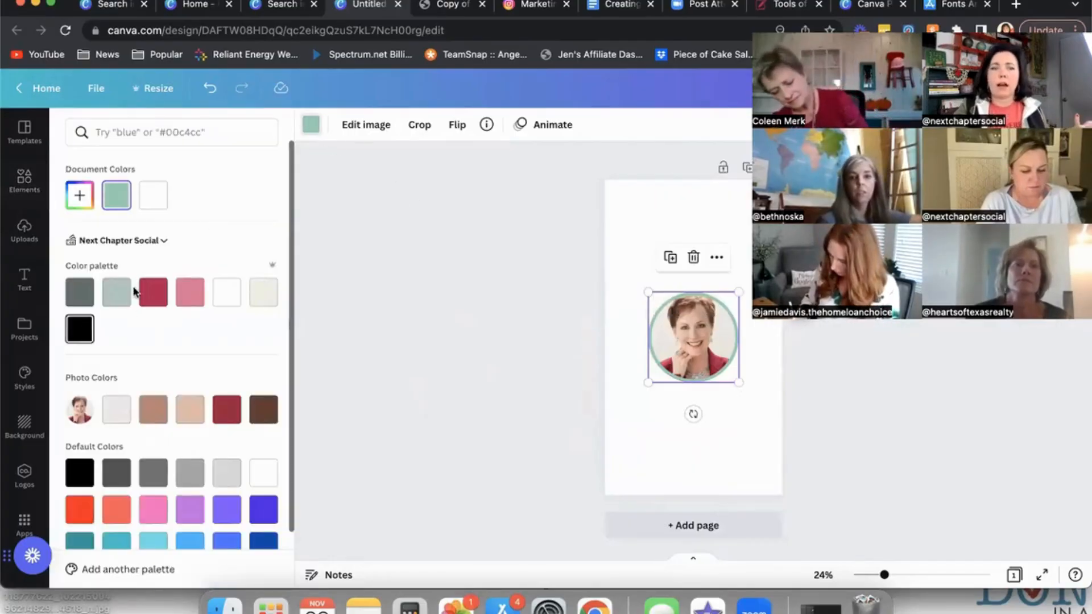
click(160, 291)
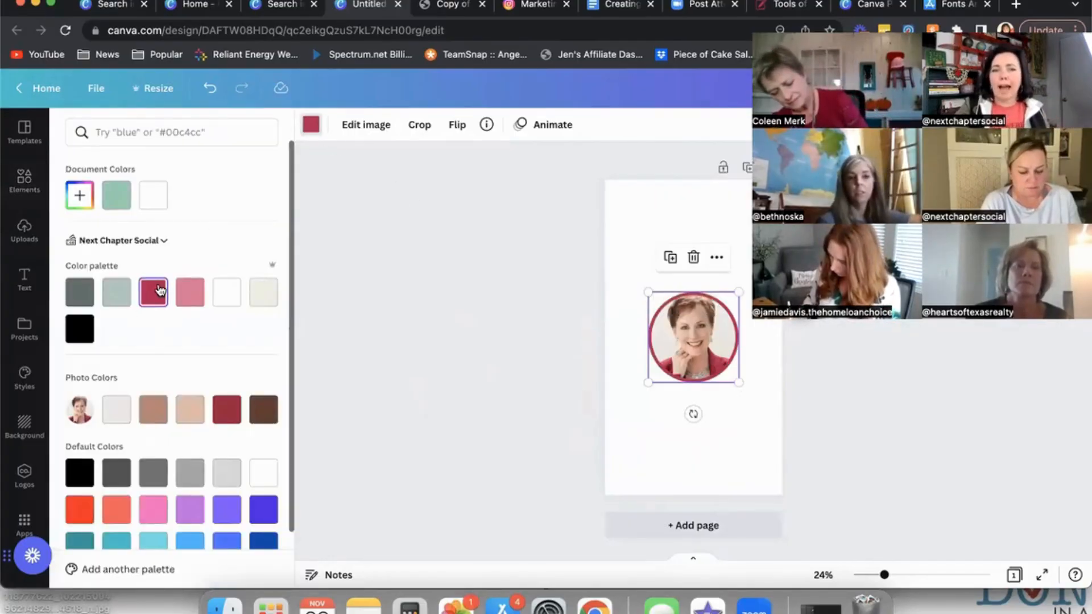
click(904, 365)
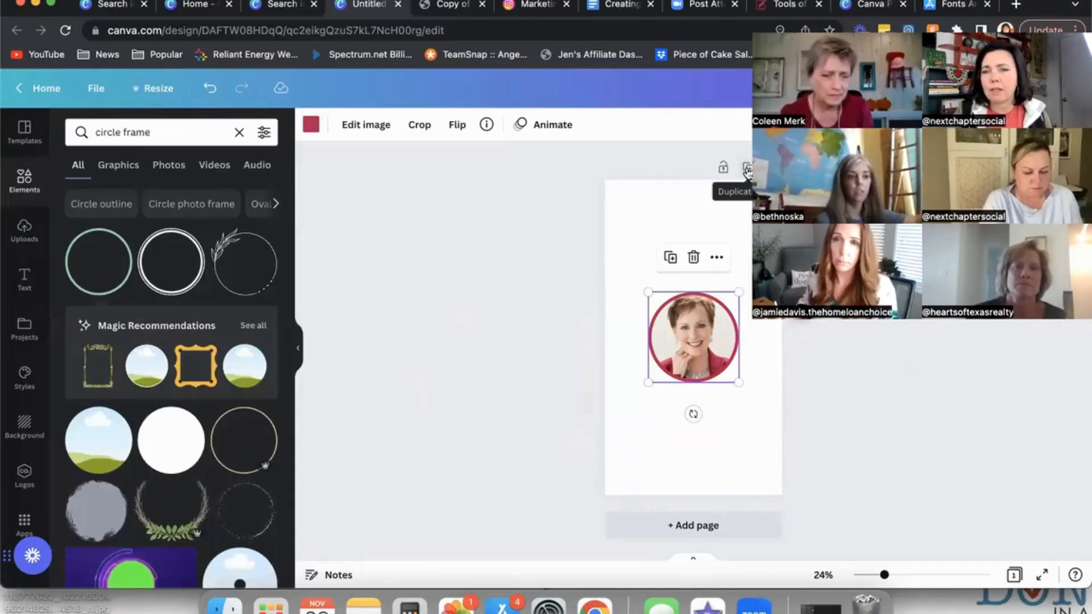
Duplicate the portrait page and remove the crimson outline and the portrait from the copy.
click(747, 170)
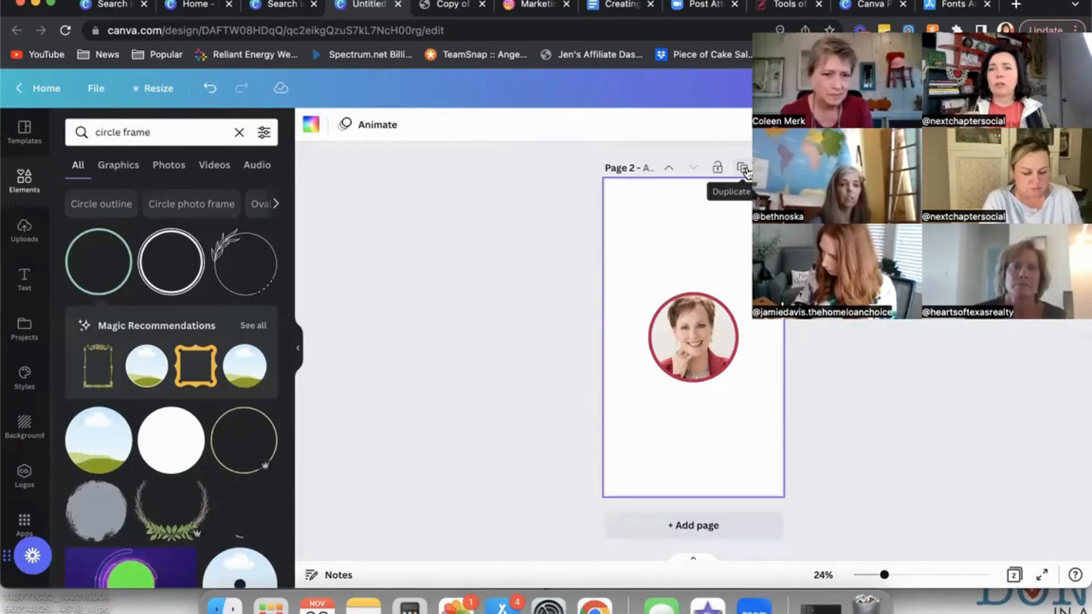
click(23, 237)
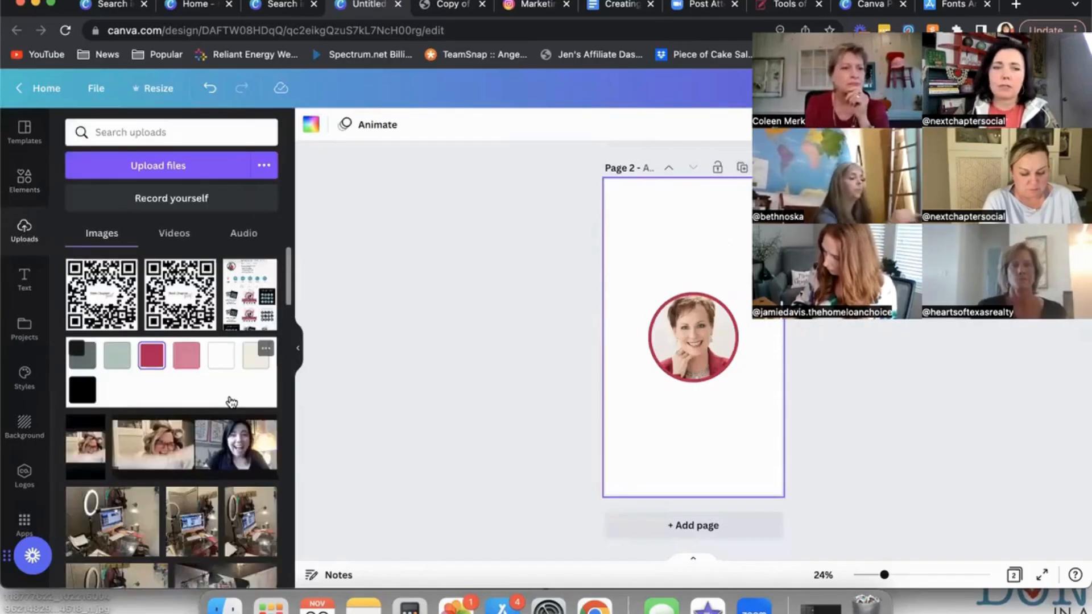
drag(242, 438, 239, 298)
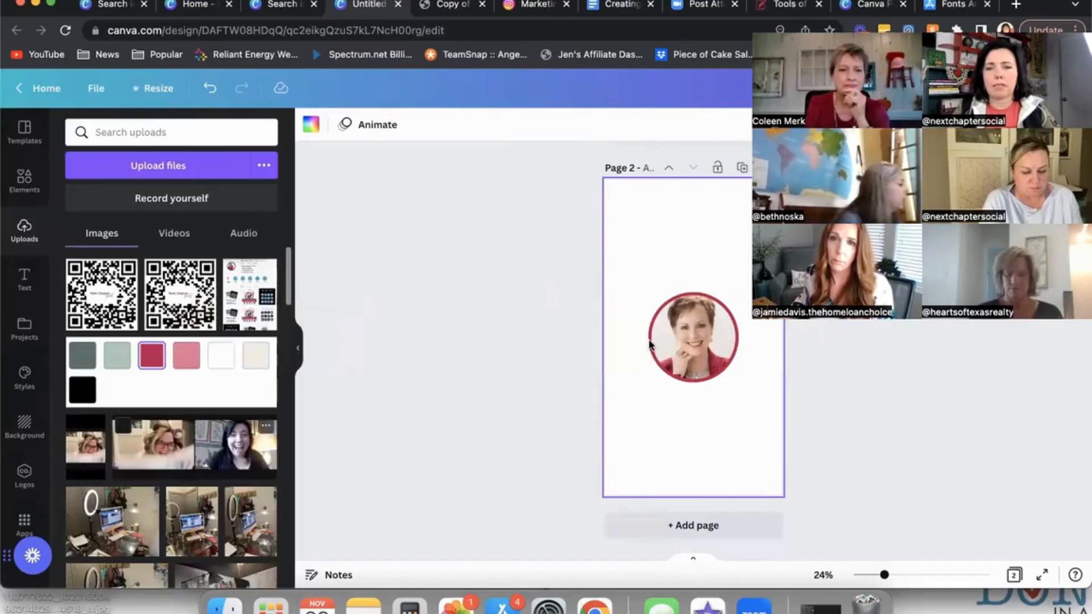
click(682, 351)
key(Delete)
click(685, 351)
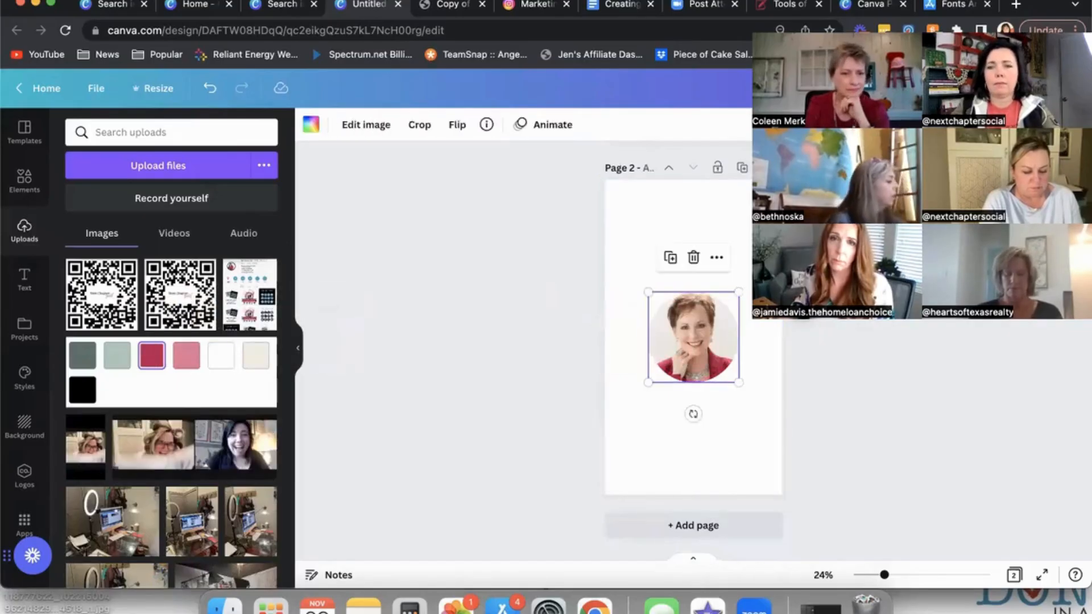
key(Delete)
Fill the empty circle frame with the uploaded two-woman video call image and shift it to show the dark-haired woman.
drag(228, 459, 693, 347)
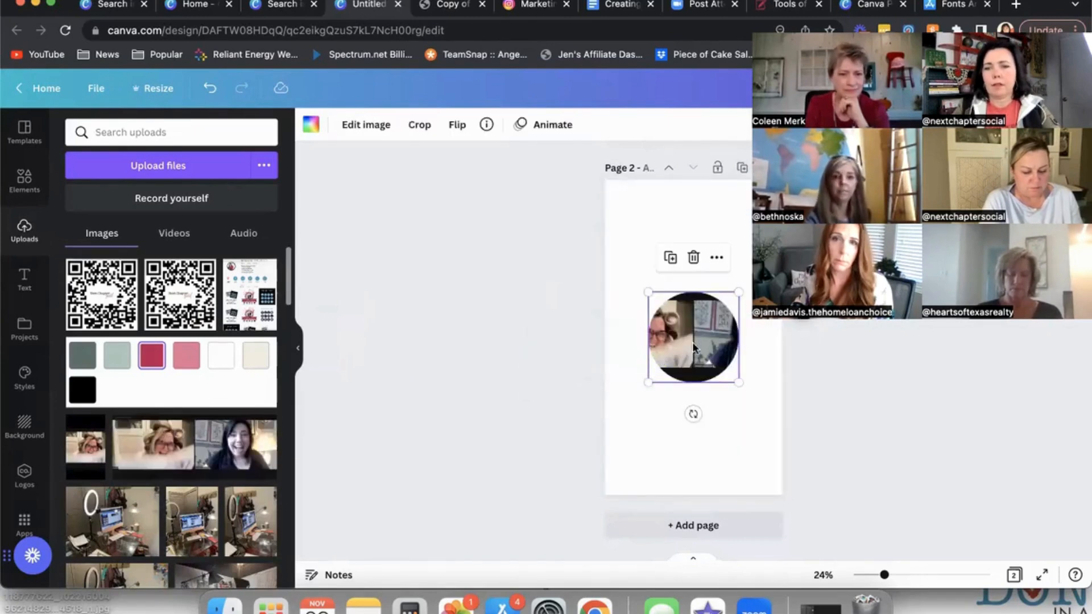
double_click(697, 344)
drag(608, 343, 597, 339)
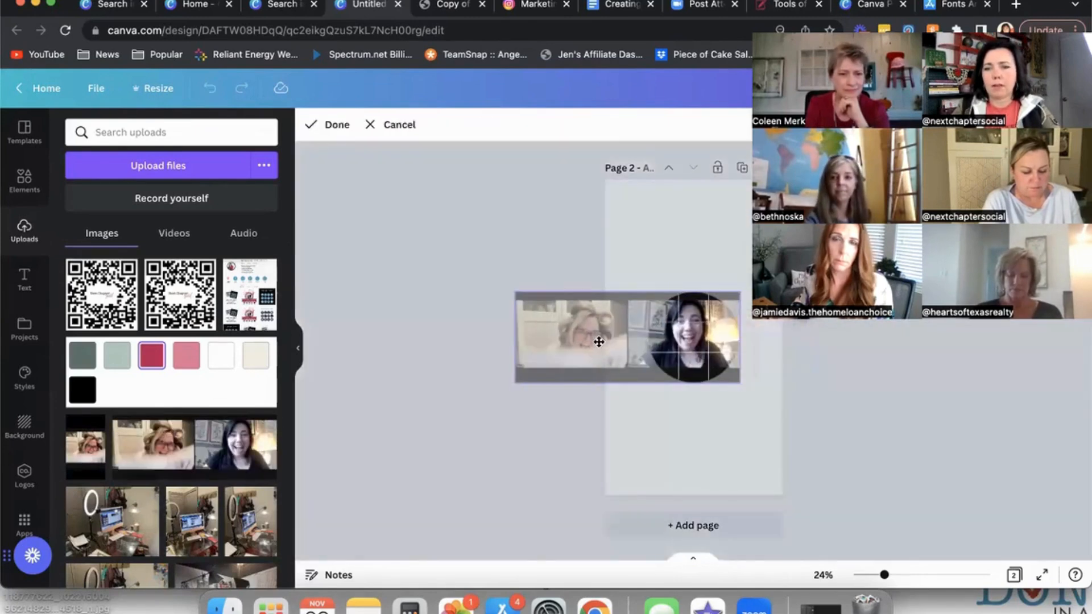
click(869, 418)
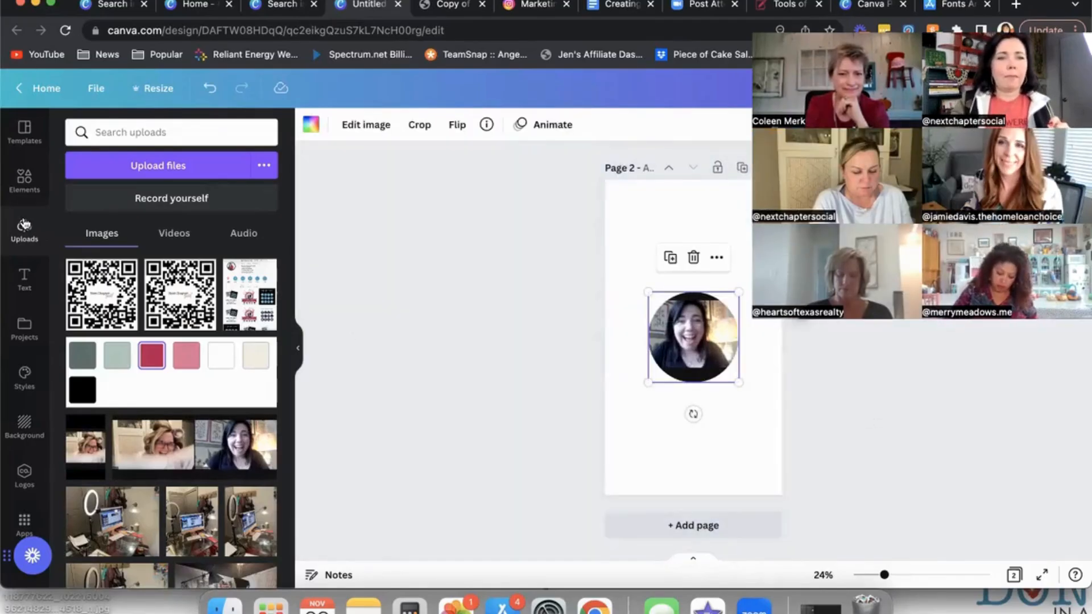
Add the circle outline around the dark-haired woman's photo and recolour it crimson from the brand palette.
click(24, 182)
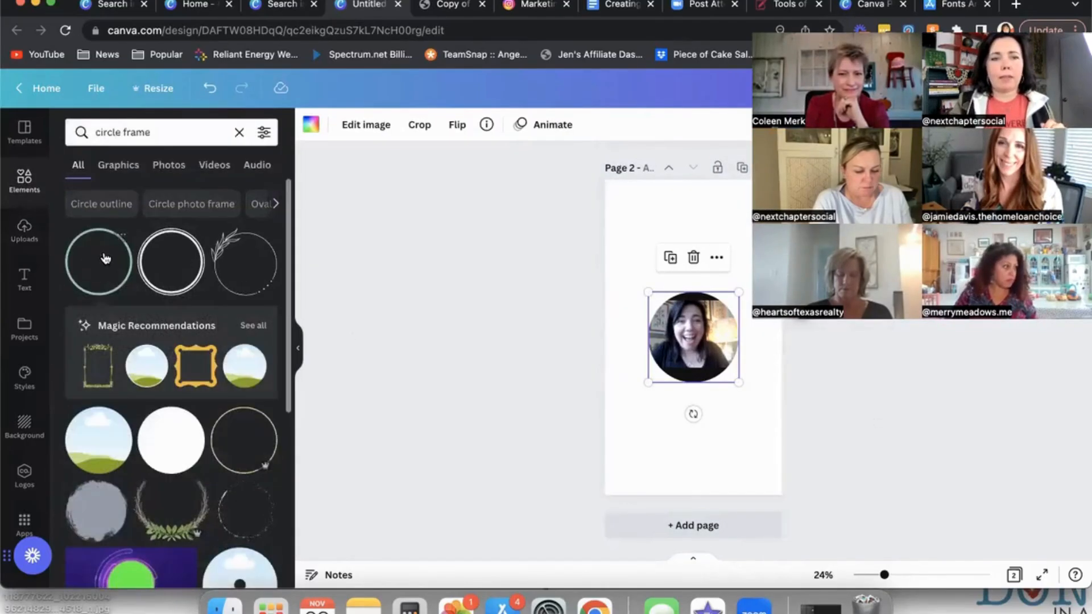
click(99, 261)
drag(684, 346, 681, 343)
click(312, 126)
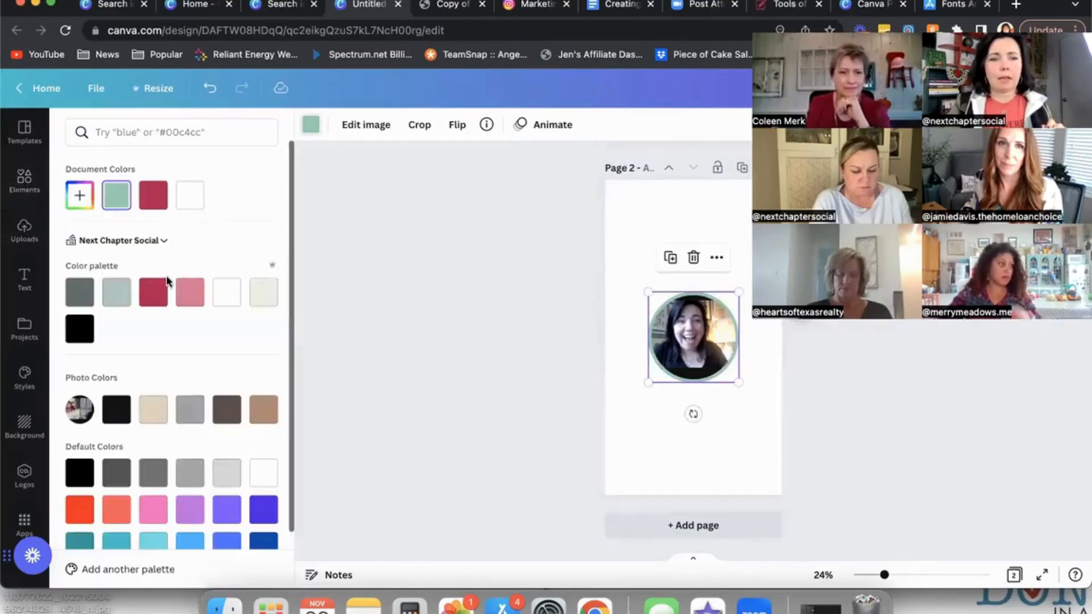
click(153, 292)
key(Escape)
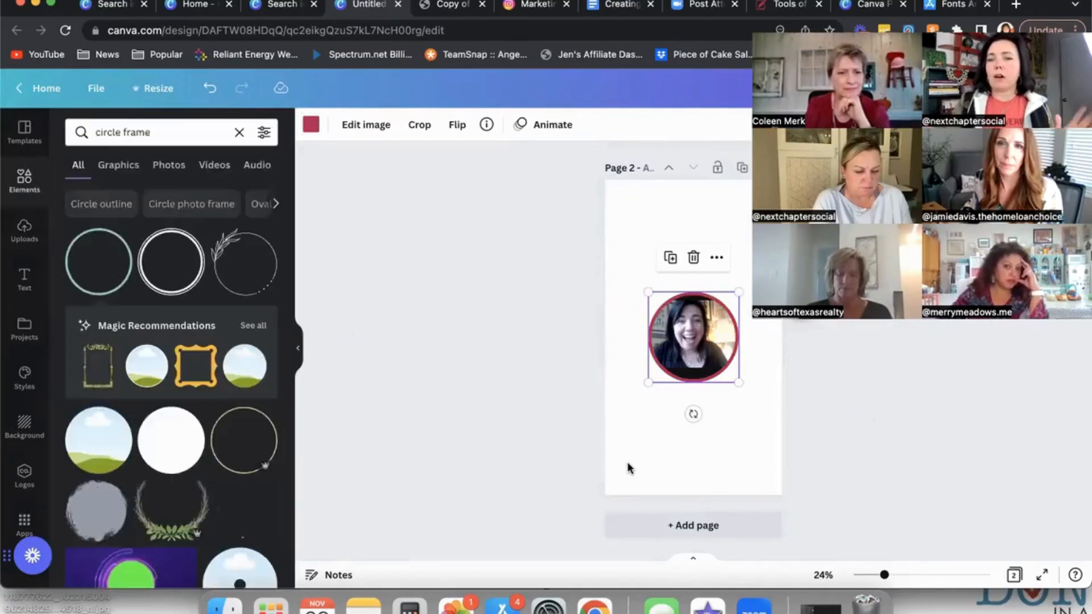
Duplicate page 2 and replace the framed photo and crimson outline on the copy with a plain teal circle outline.
scroll(629, 468, up, 5)
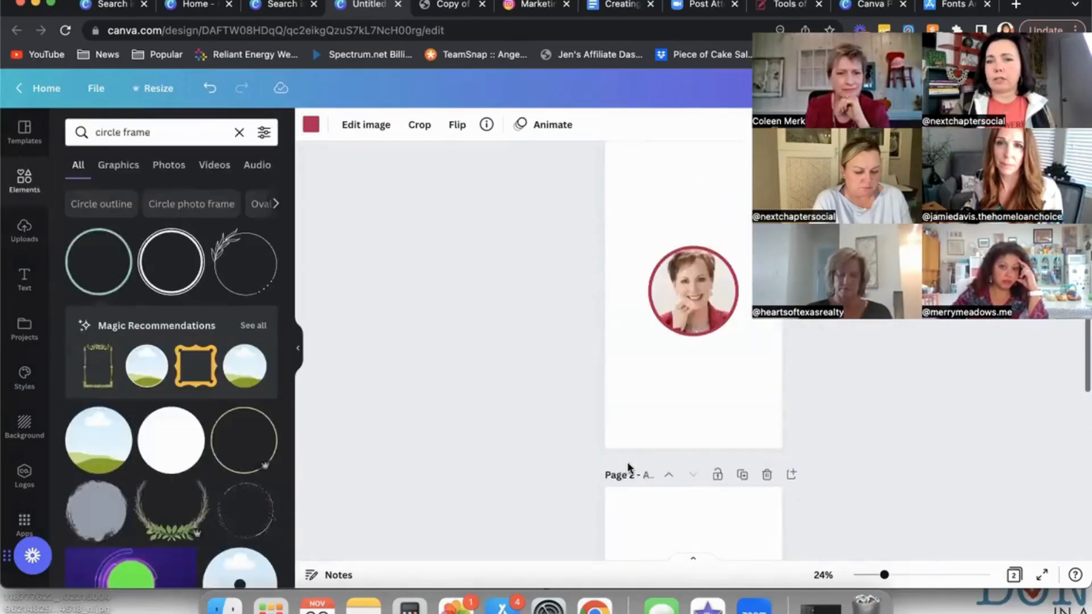
scroll(629, 468, down, 4)
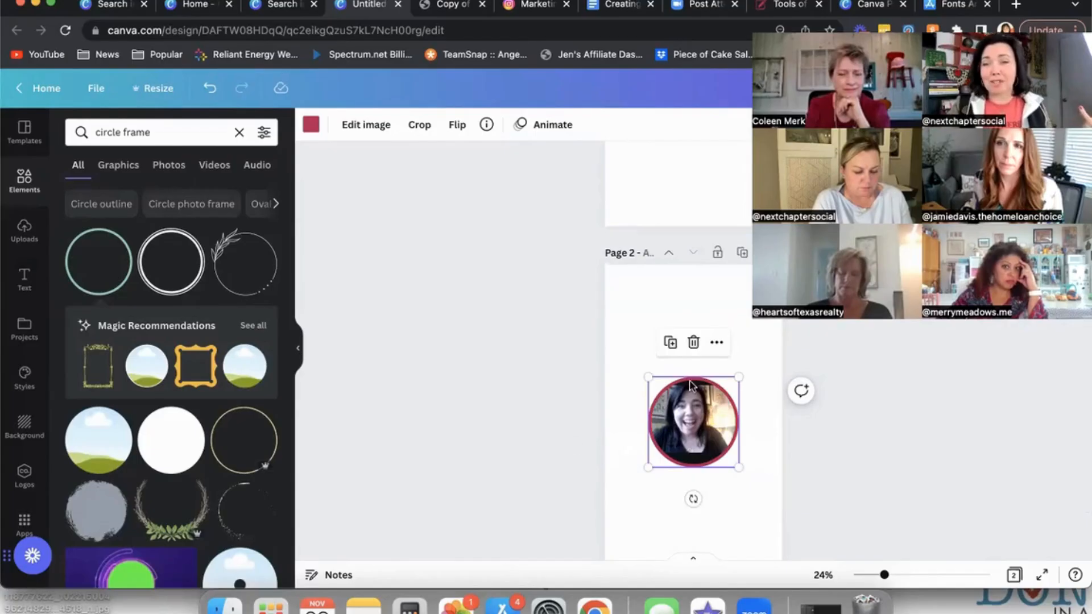
click(743, 253)
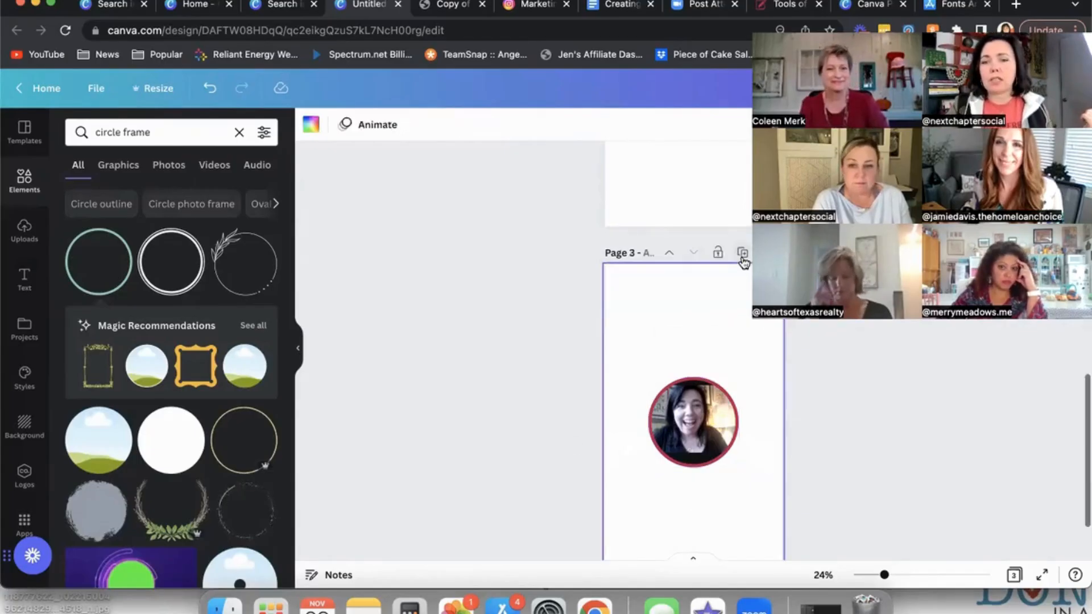
click(704, 434)
double_click(704, 434)
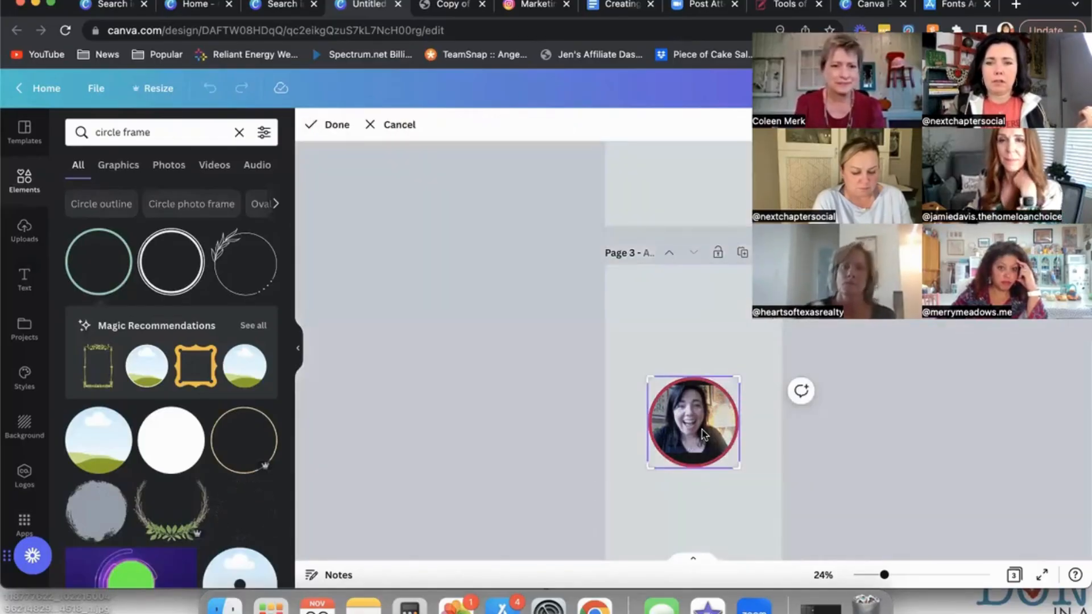
key(Return)
key(Delete)
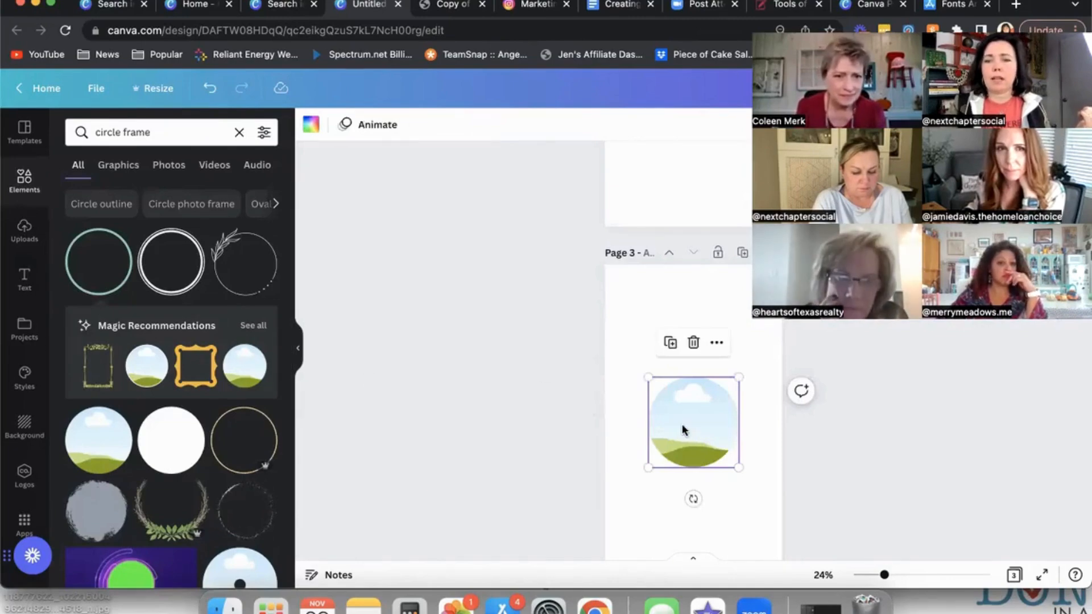
key(Delete)
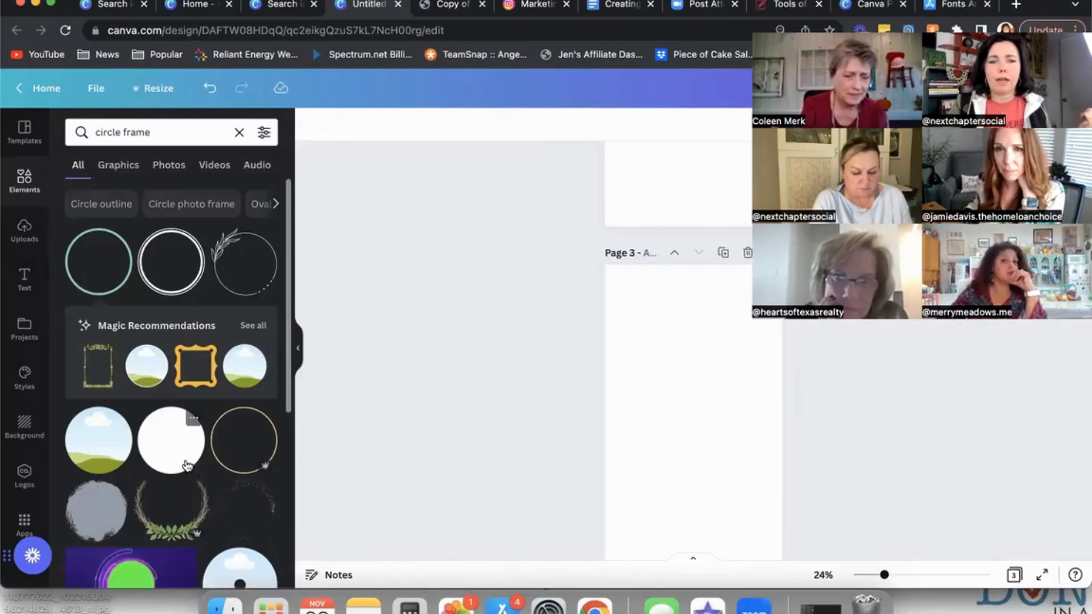
click(186, 465)
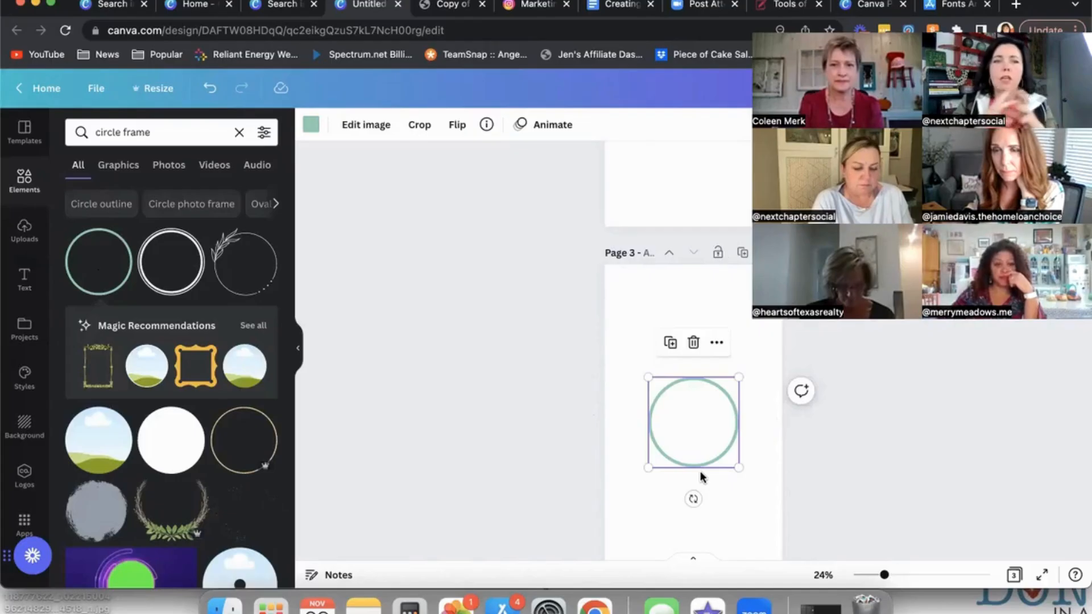
Search the elements for "house" and place the thin line house icon with a chimney, scaled down, inside the teal circle.
click(26, 183)
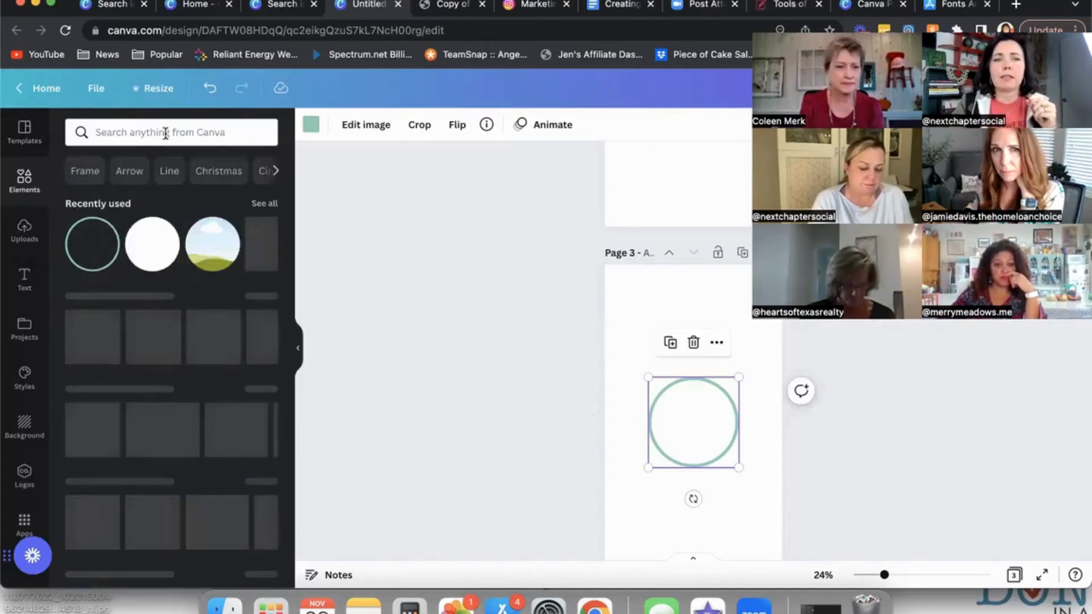
click(165, 133)
text(house)
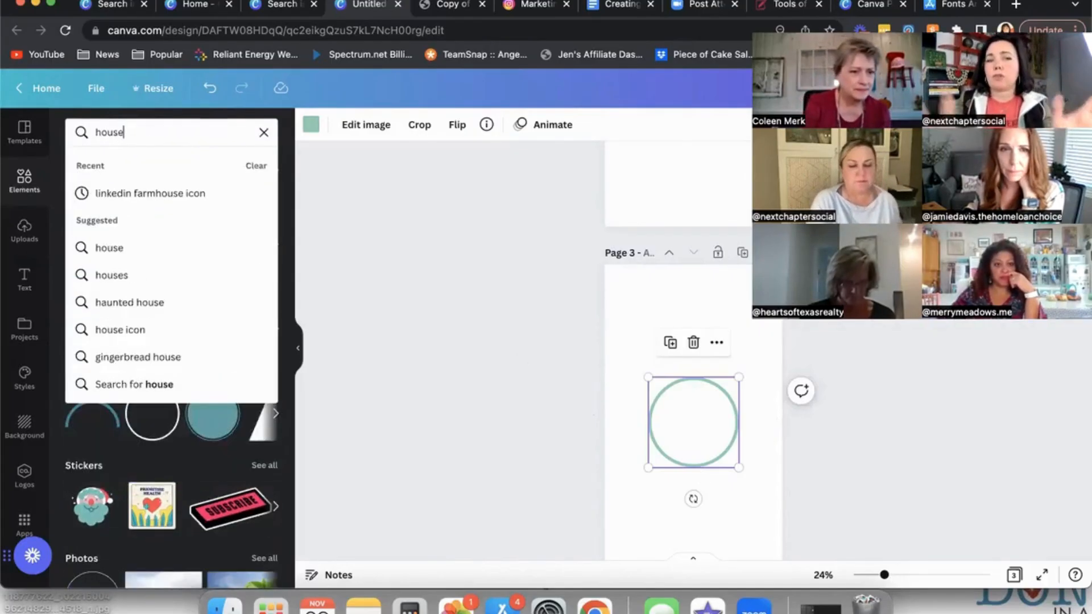
key(Return)
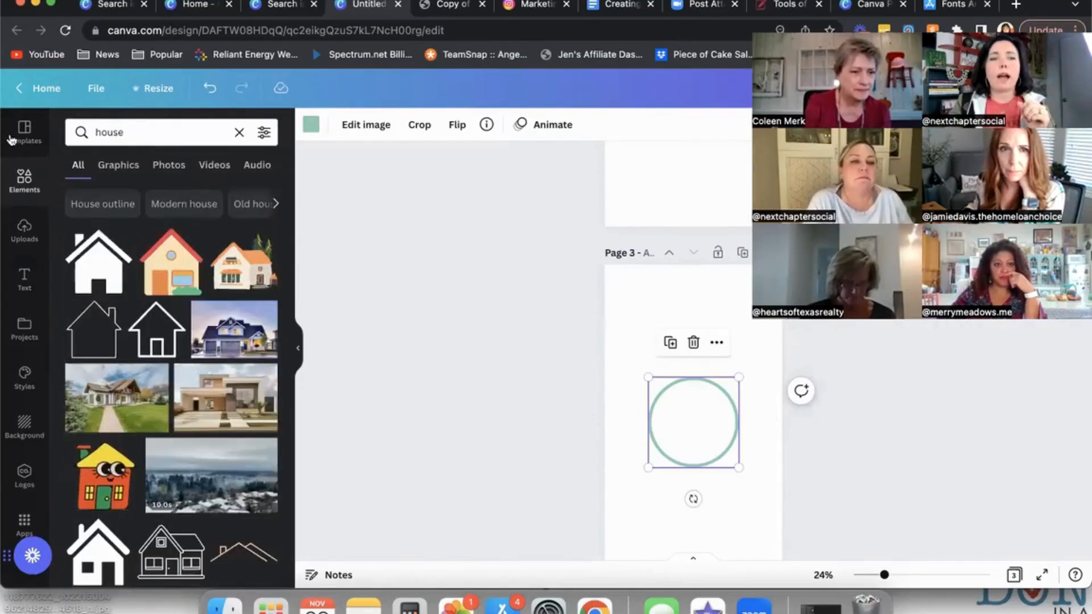
click(112, 345)
drag(732, 461, 709, 441)
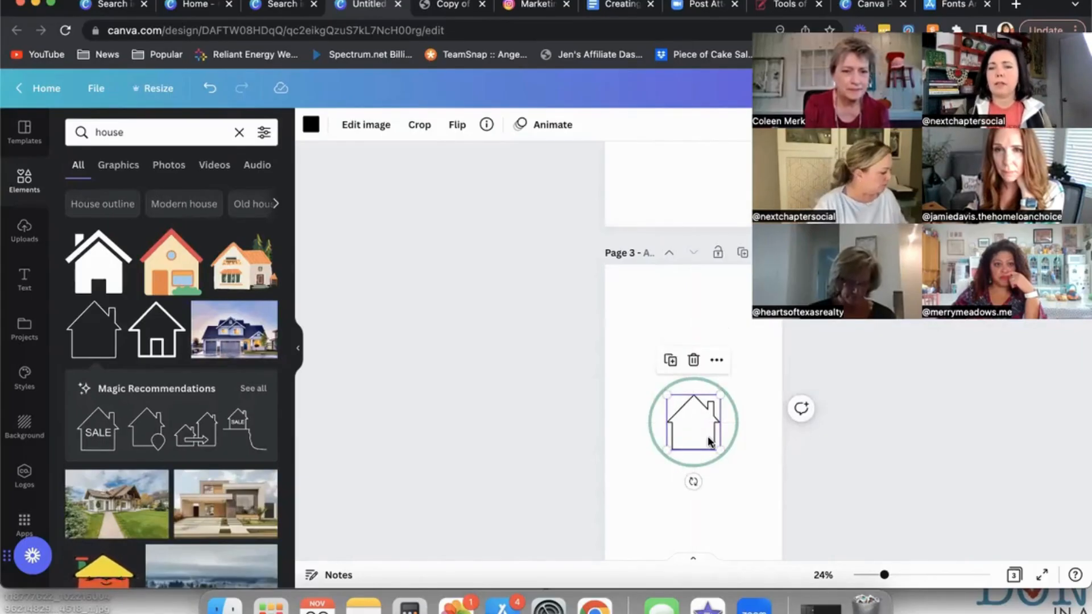
Duplicate the house icon page and remove the house from the copy, keeping the teal circle.
click(742, 253)
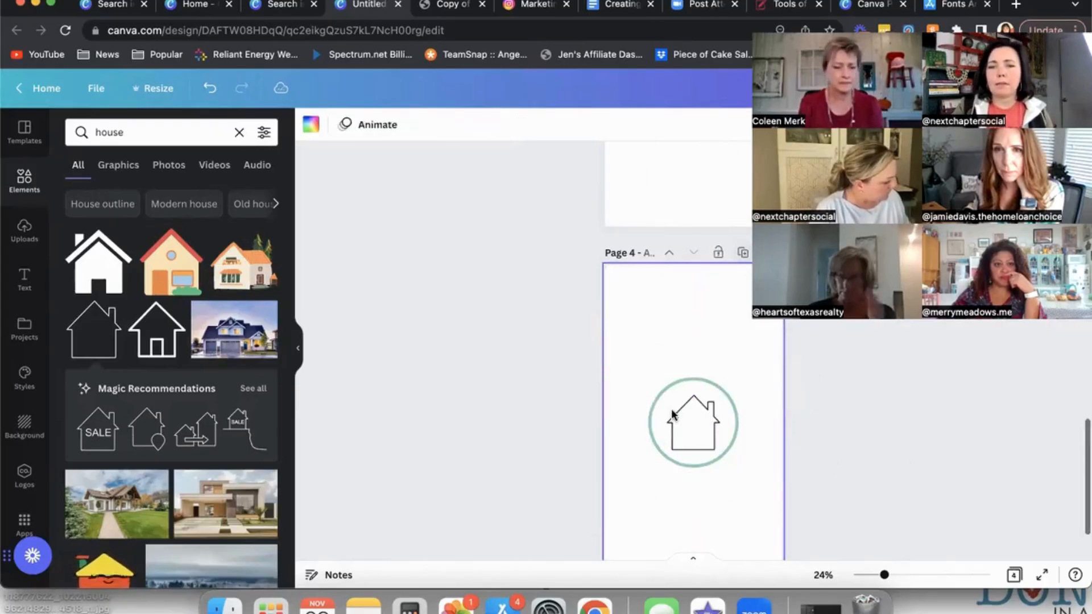
click(695, 426)
key(Delete)
Replace the element search term with a person's first name and run the search.
click(166, 131)
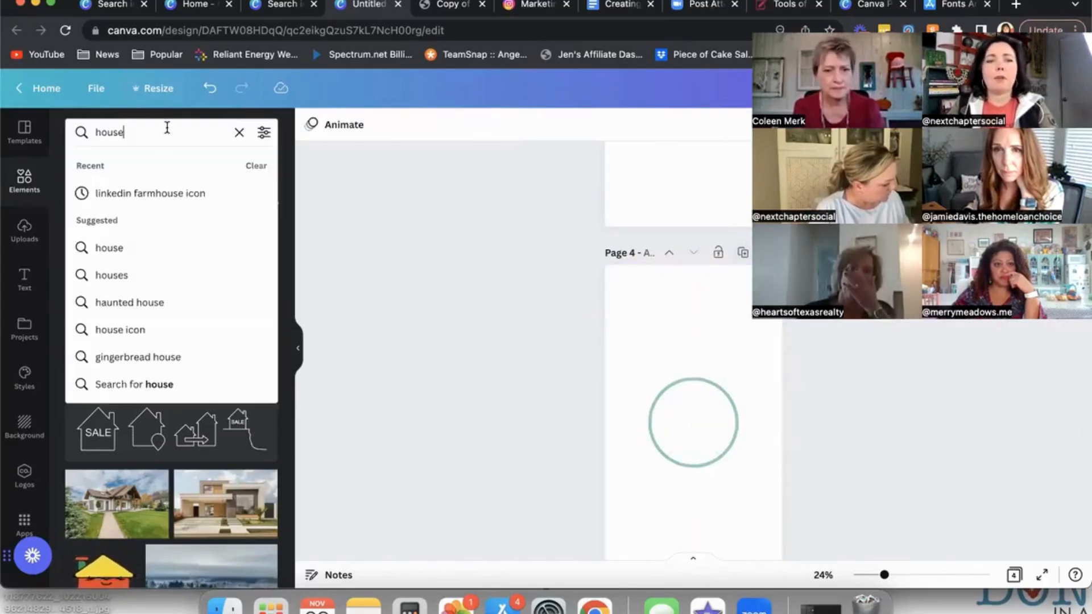
key(BackSpace)
key(BackSpace)
key(BackSpace)
key(BackSpace)
key(BackSpace)
text(coleen)
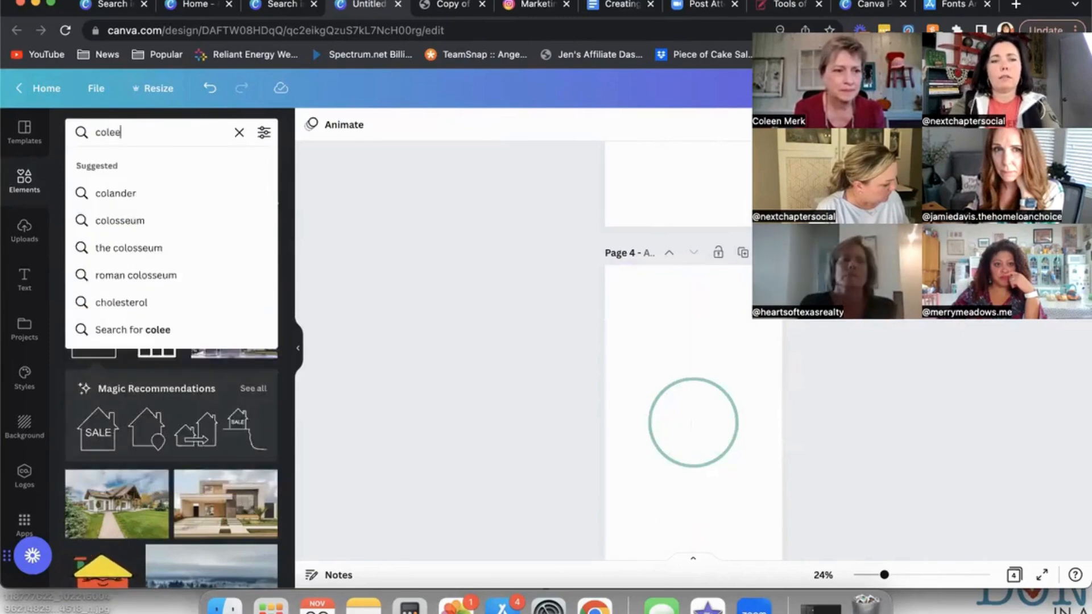
key(Return)
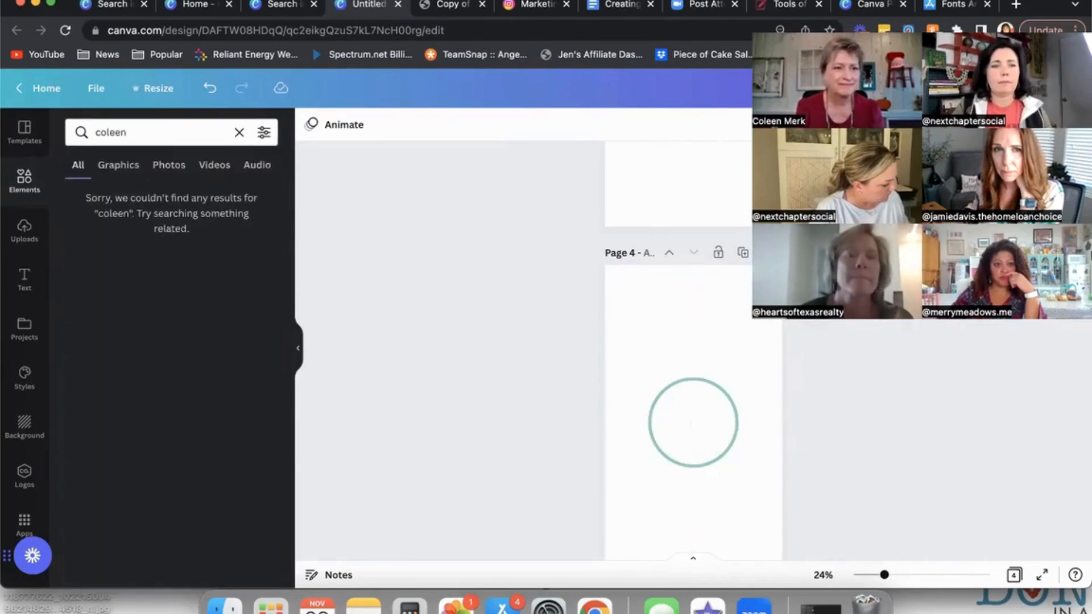
Search the elements for "hammer" and place the outlined crossed hammer and wrench icon, scaled down, inside the teal circle.
click(130, 134)
text(h)
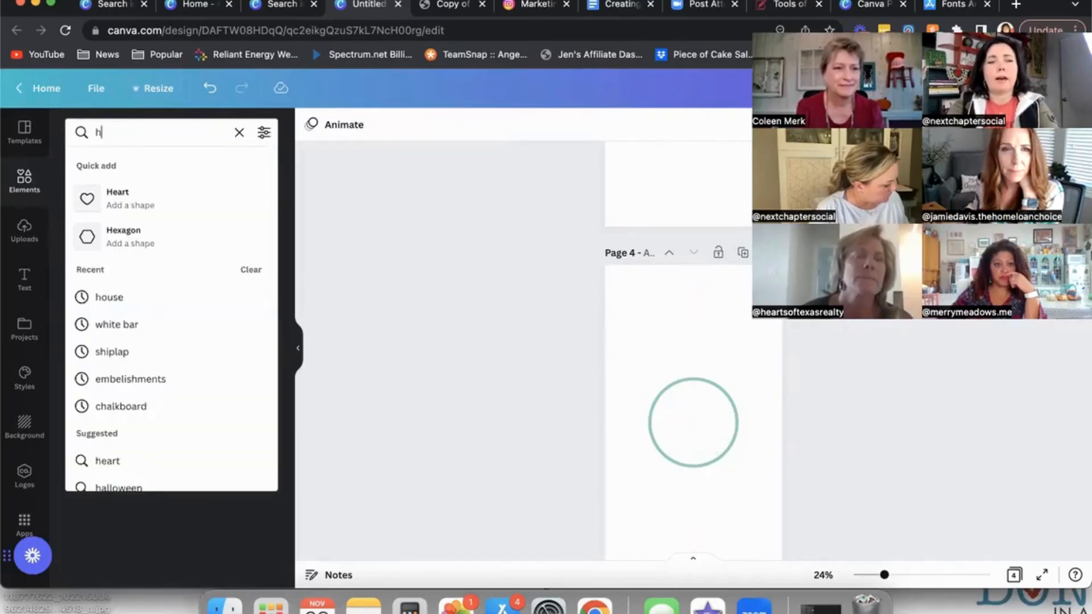
text(ammmer)
key(BackSpace)
text(er)
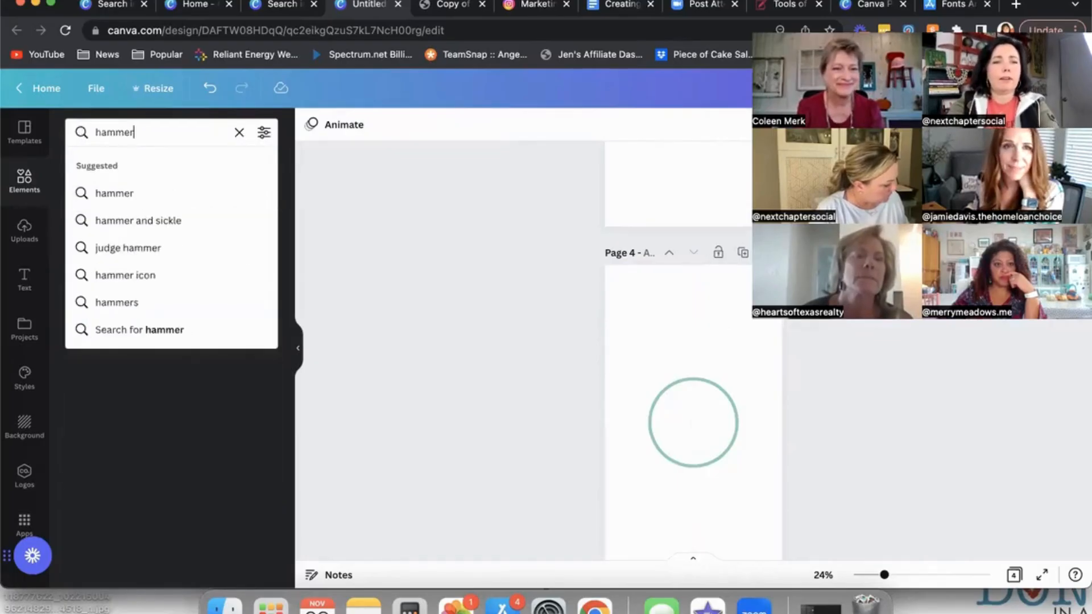
key(Return)
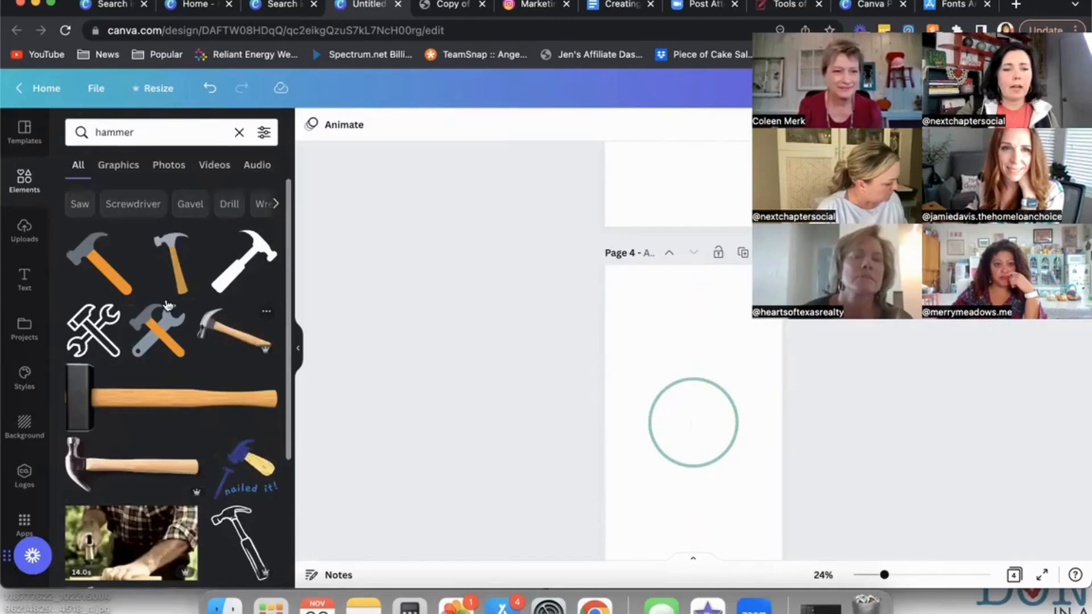
click(94, 344)
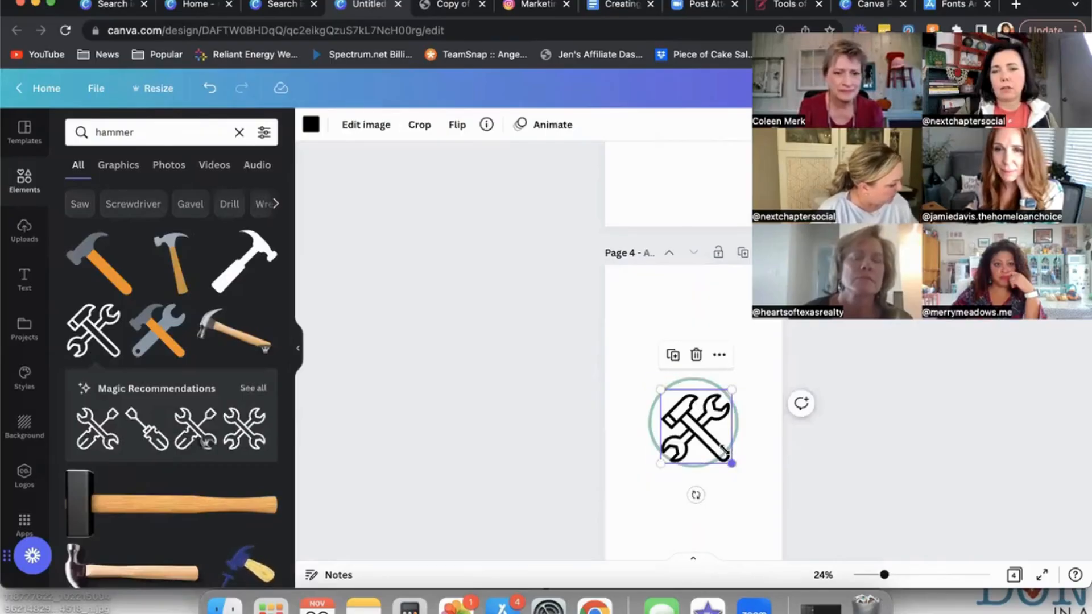
drag(731, 463, 706, 434)
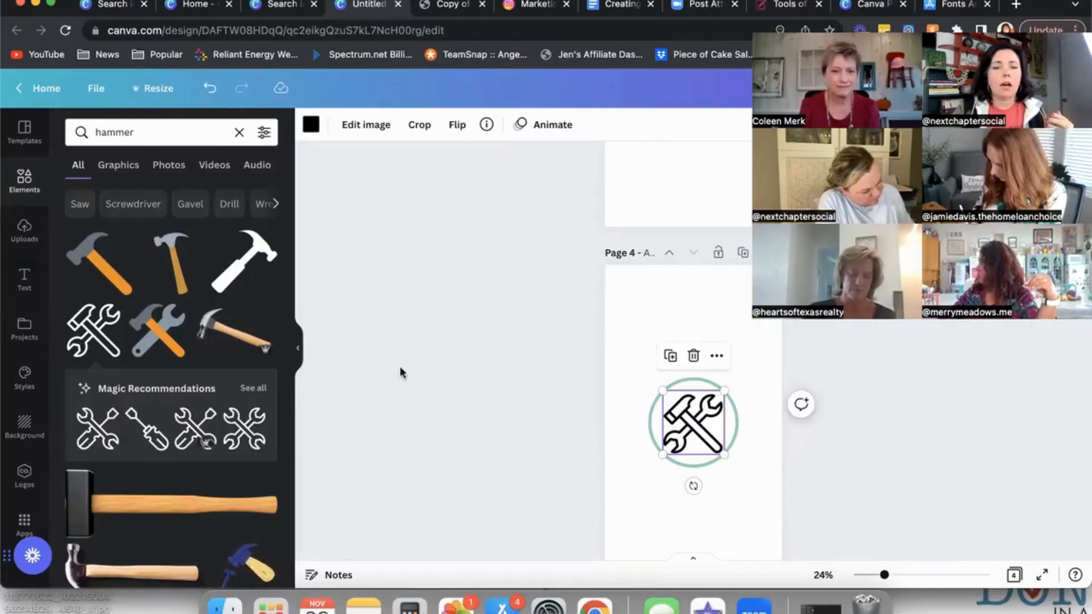
Duplicate the hammer and wrench page and delete the icon and the teal circle from the copy.
click(744, 252)
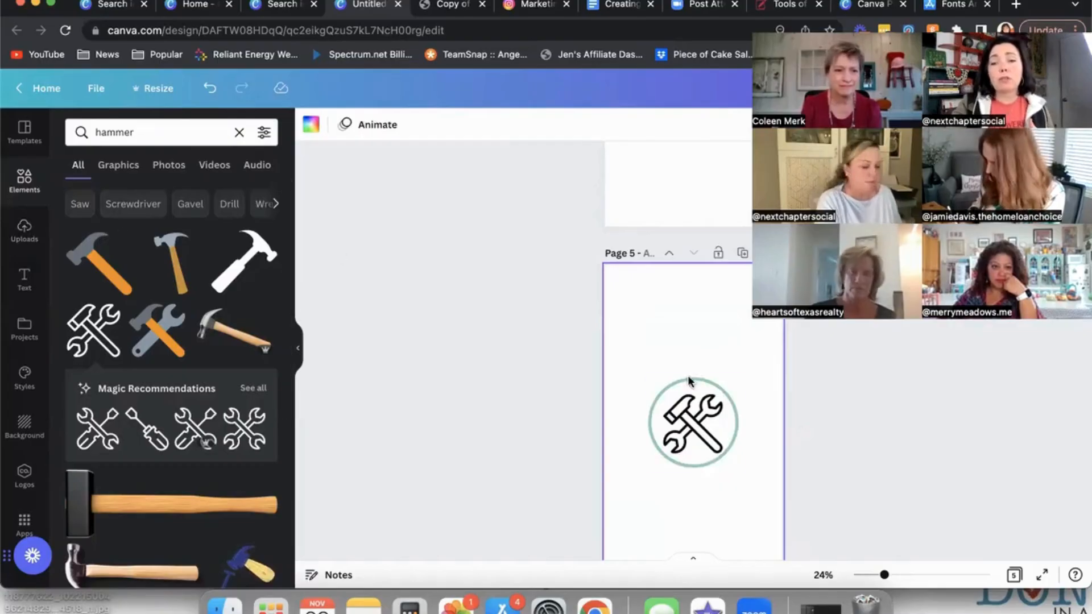
click(691, 401)
key(BackSpace)
click(691, 420)
key(BackSpace)
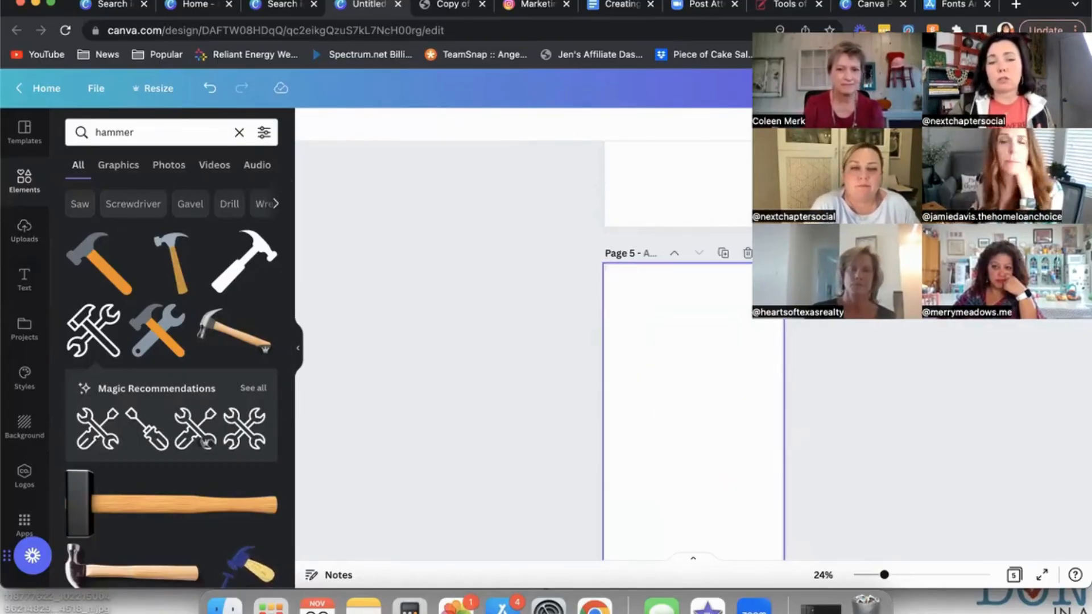
Search the elements for "background swatch".
click(135, 132)
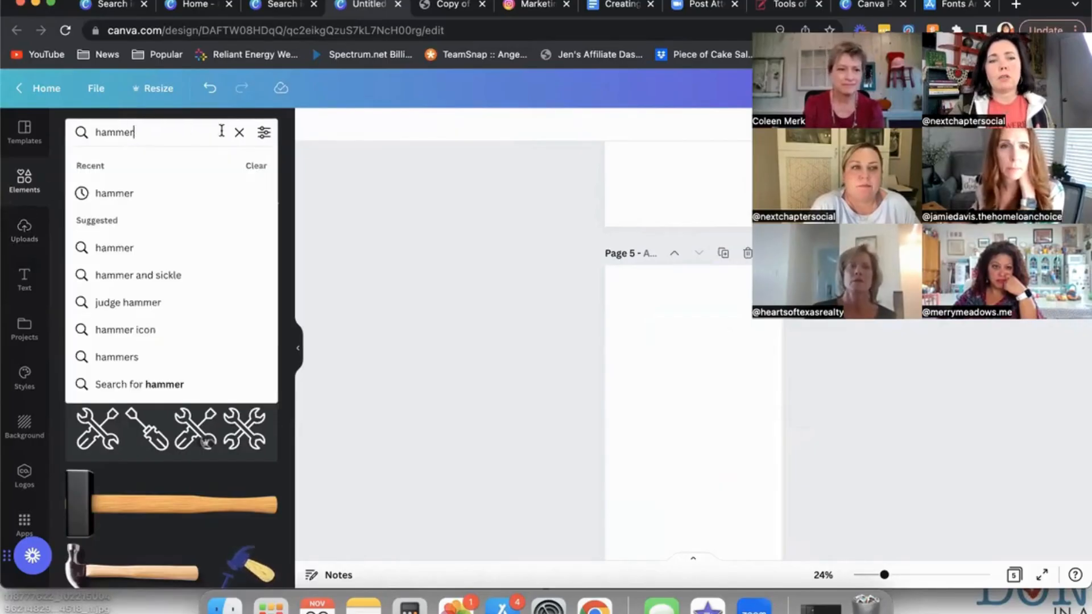
click(238, 134)
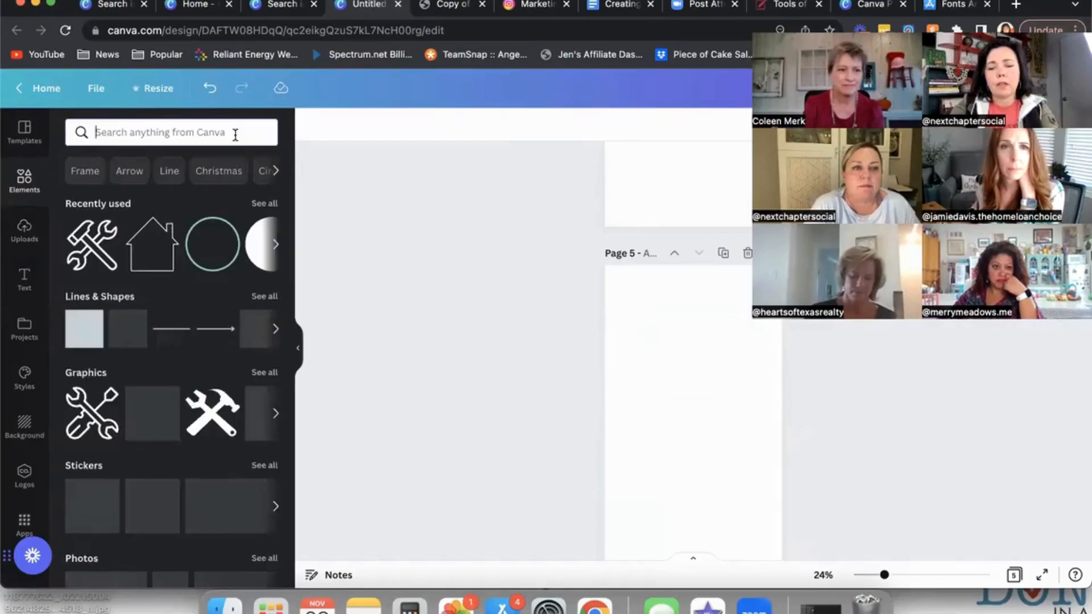
text(back)
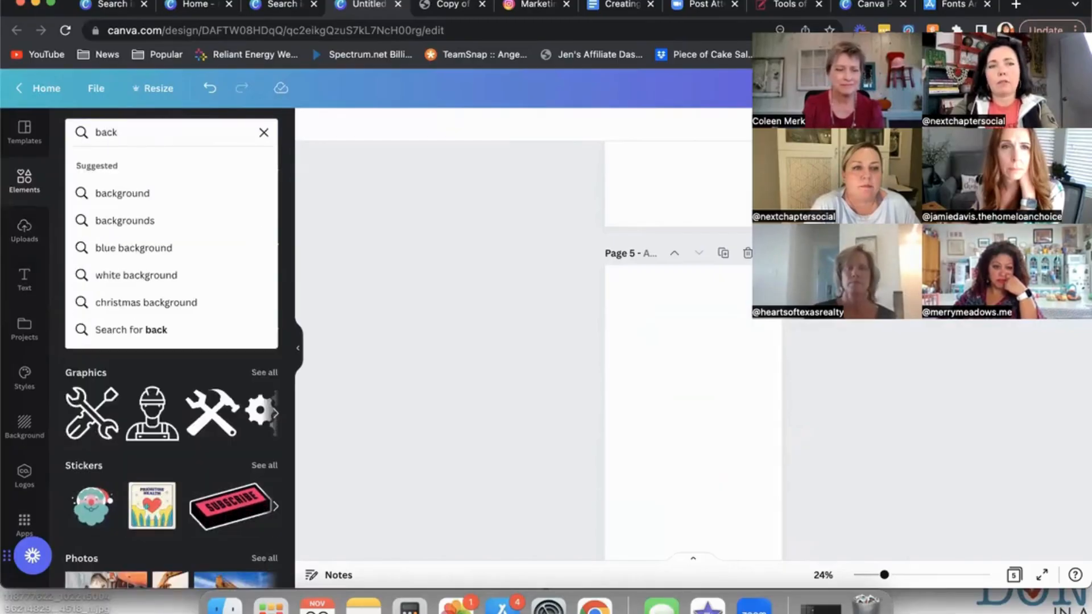
text(ground)
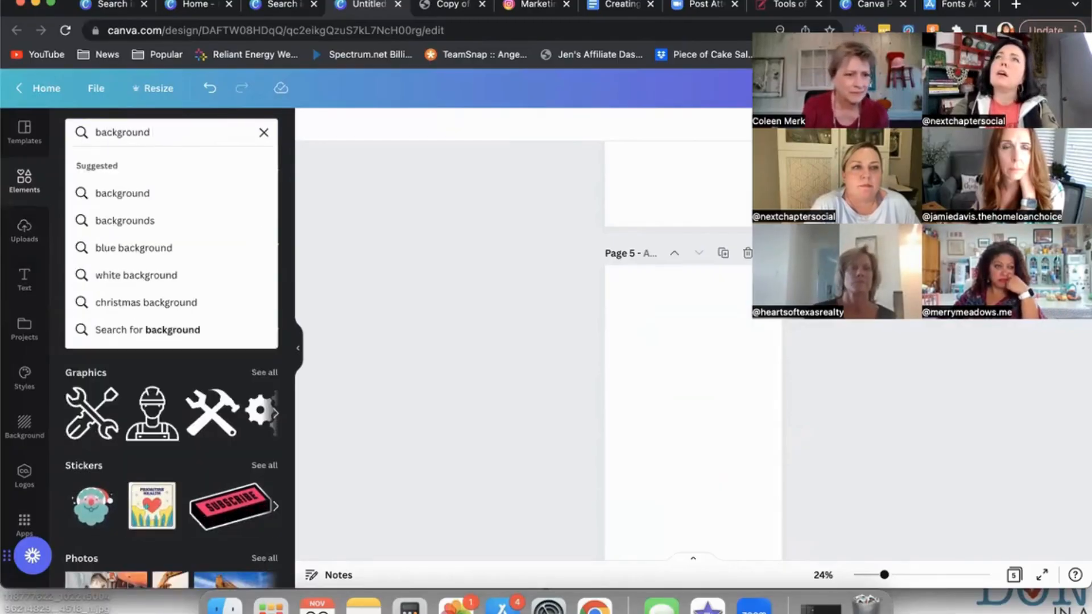
text( swatch)
key(Return)
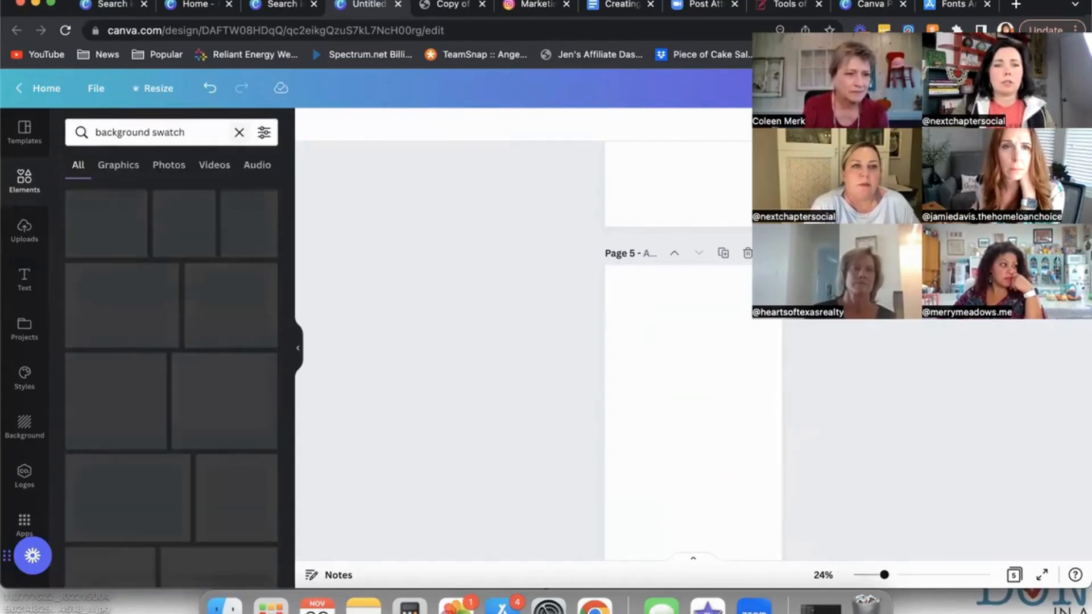
Place the white round paint swatch on page 5 and layer the matching light blue recommended swatch over it.
click(151, 290)
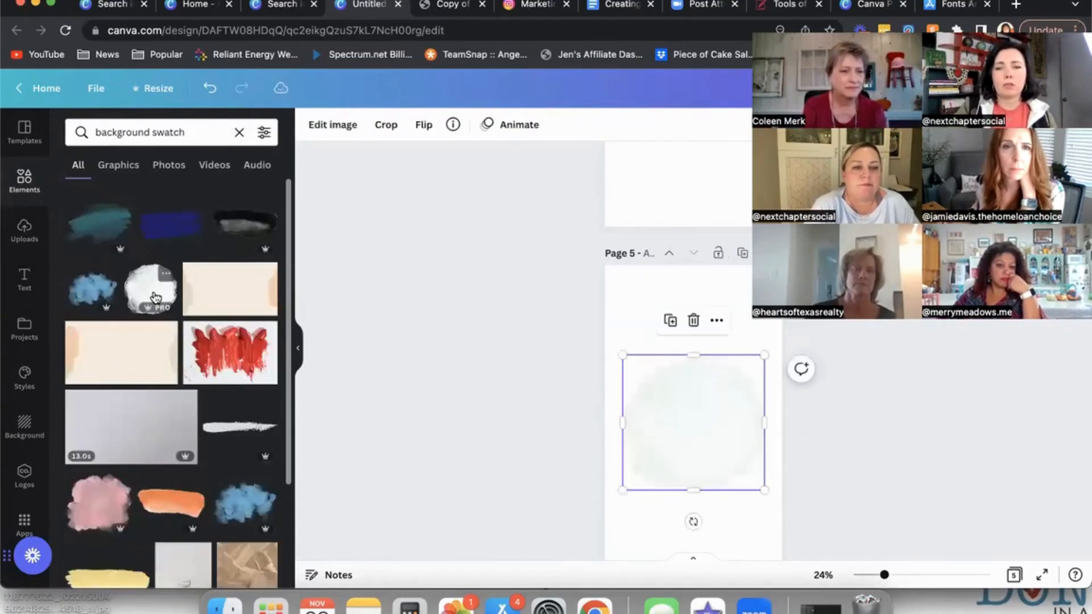
click(343, 128)
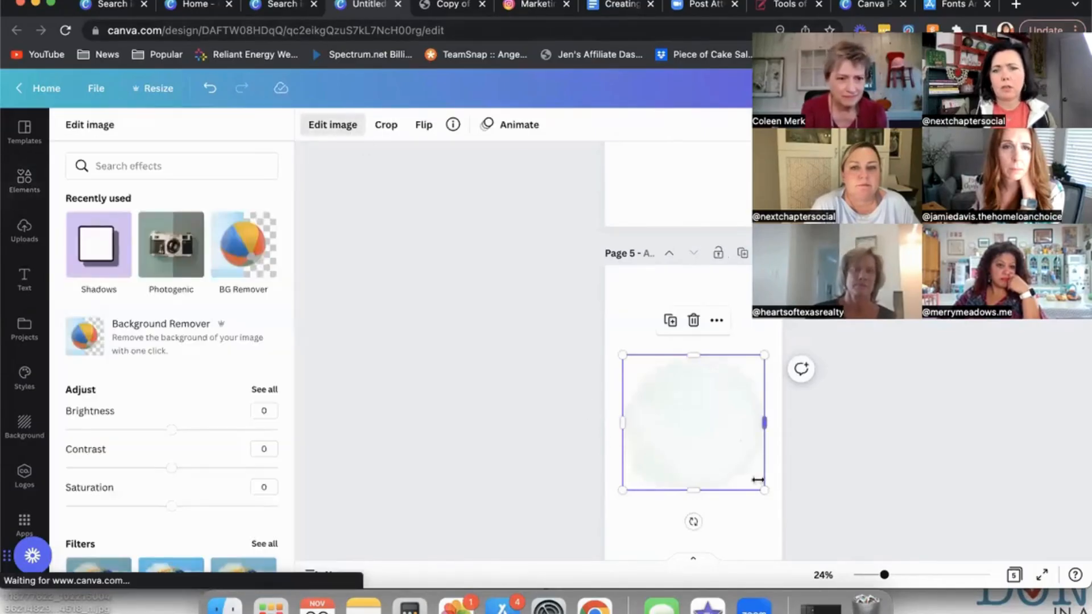
click(663, 430)
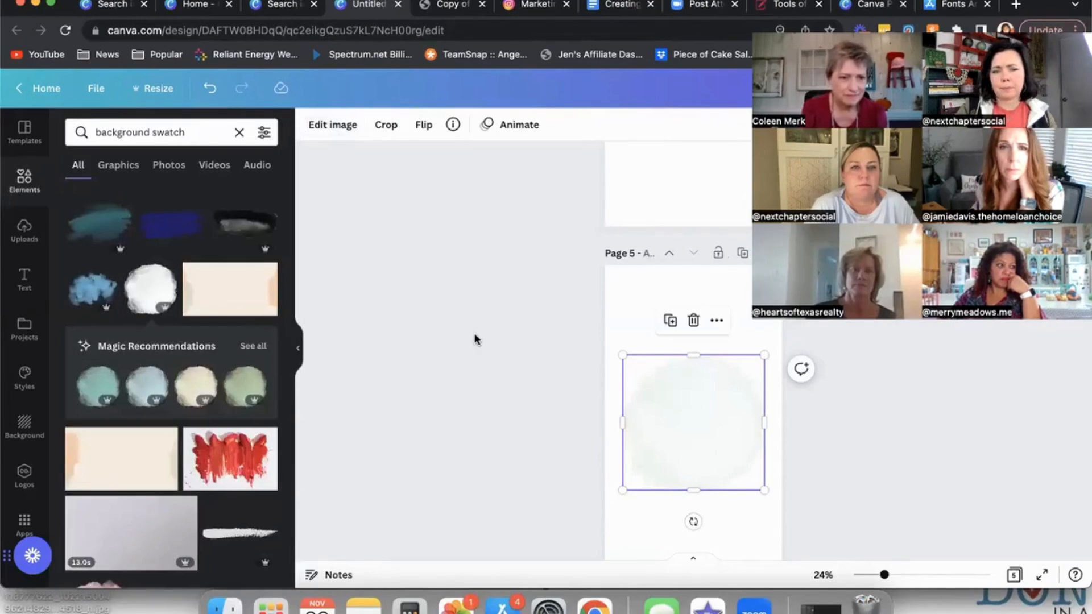
click(147, 387)
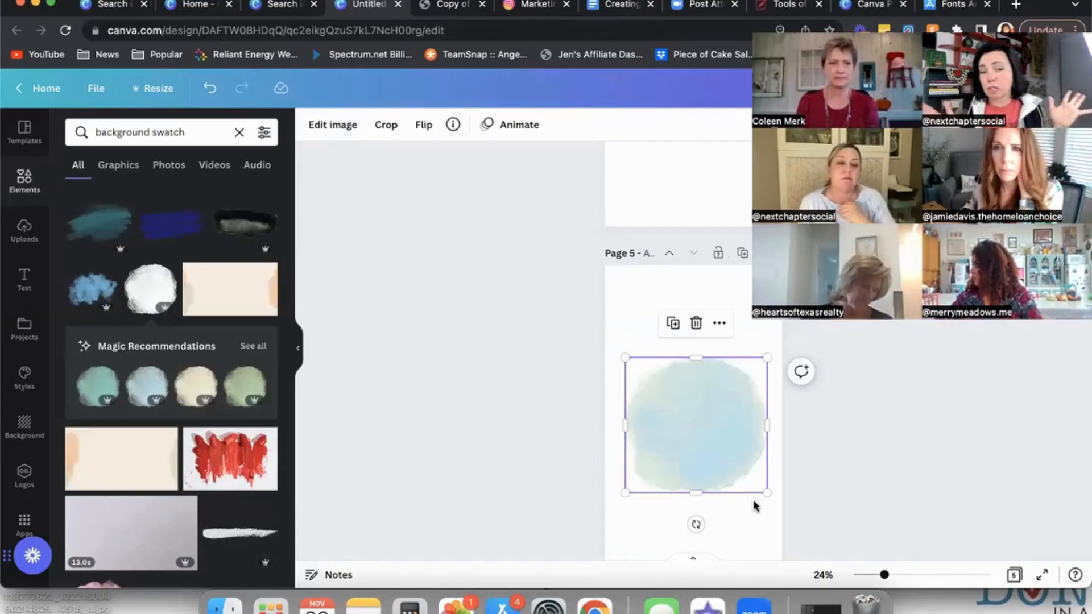
Duplicate the light blue swatch page.
scroll(184, 404, down, 5)
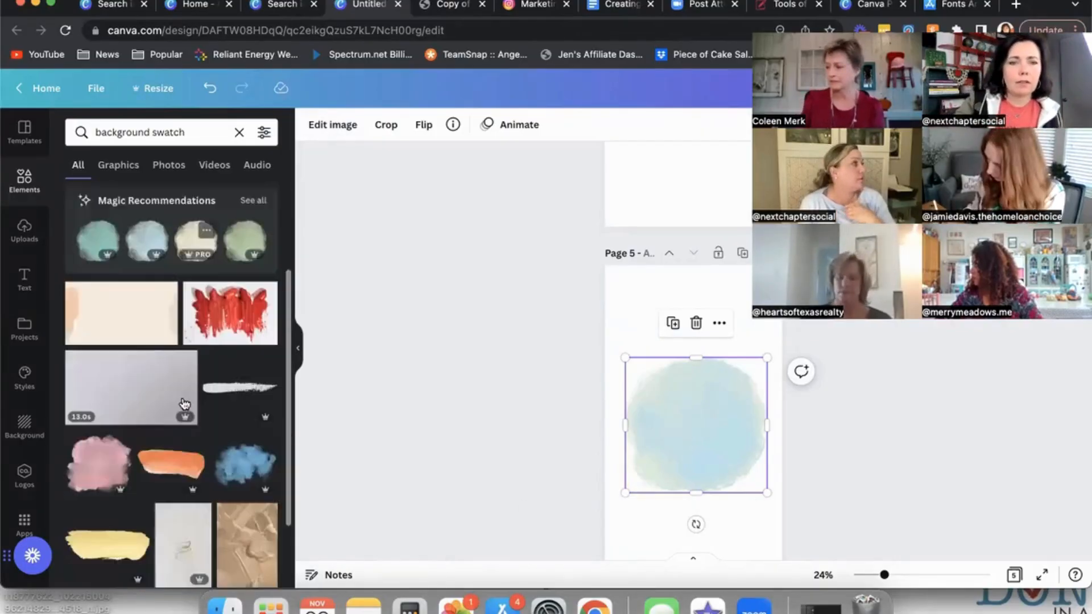
scroll(185, 404, down, 3)
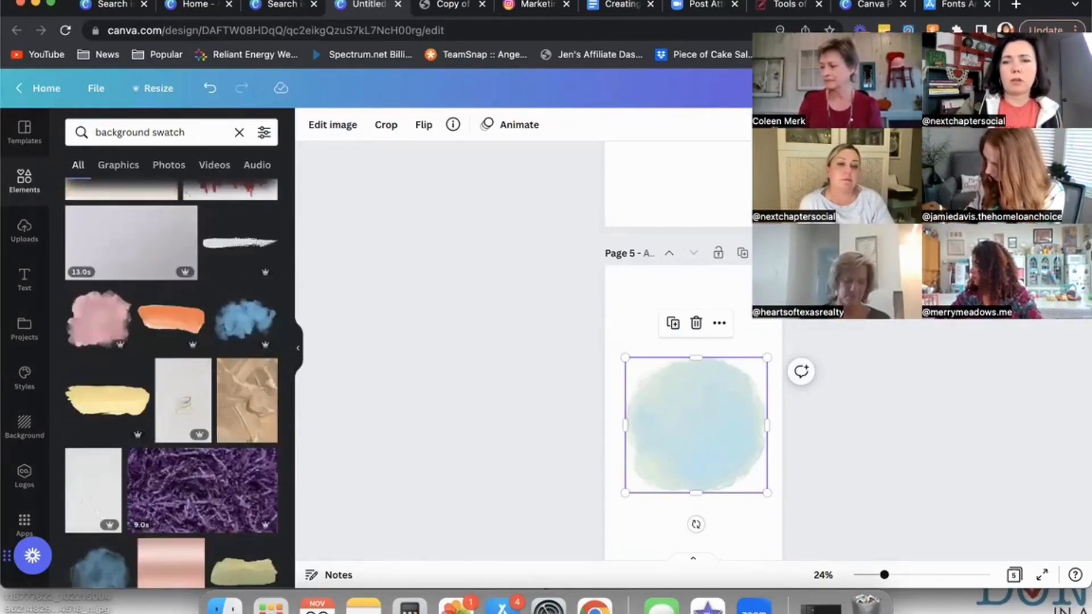
click(743, 253)
Try layering the pink watercolor swatch over the light blue one on the duplicated page.
click(97, 316)
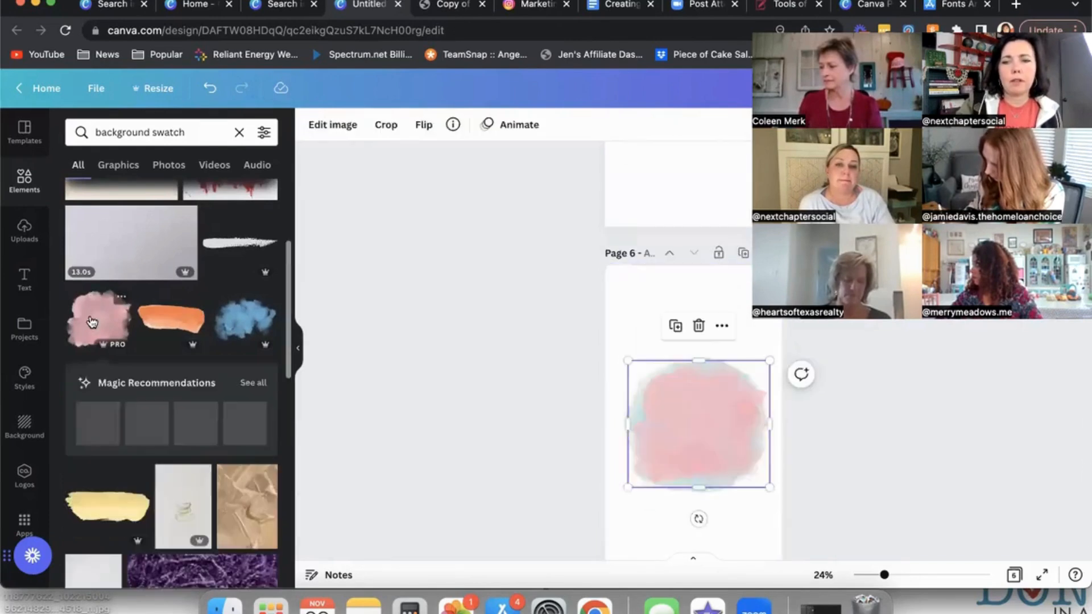
scroll(685, 453, up, 2)
scroll(685, 453, down, 2)
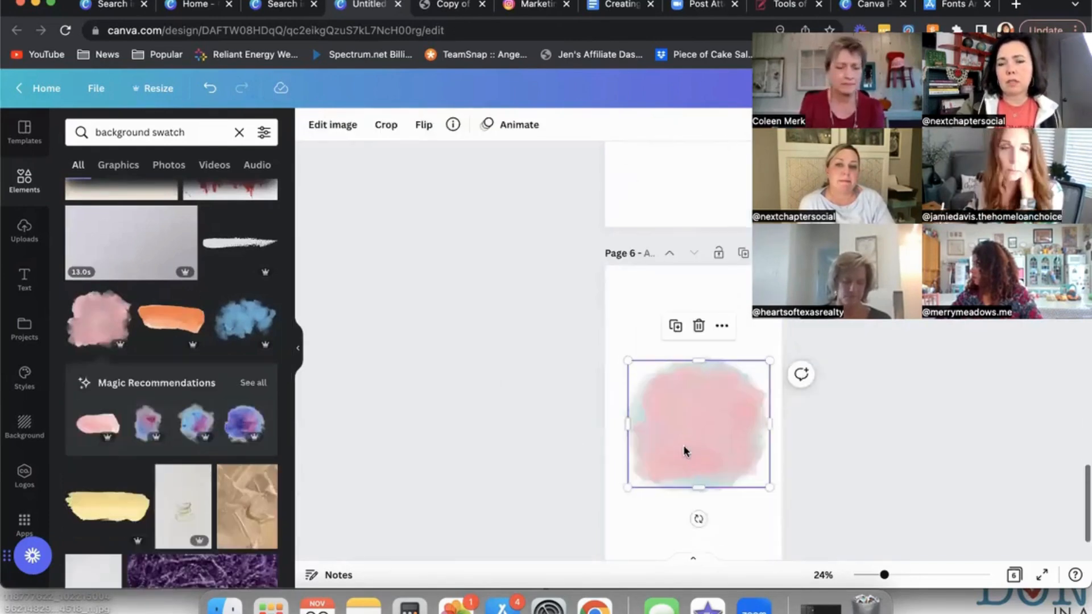
drag(685, 451, 683, 571)
click(699, 397)
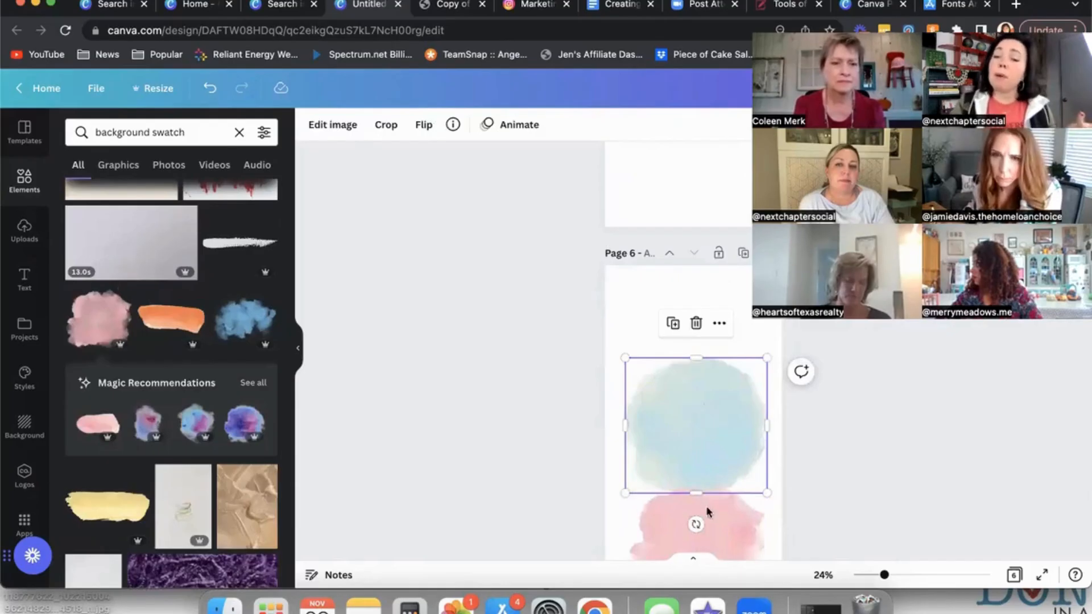
drag(694, 519, 716, 403)
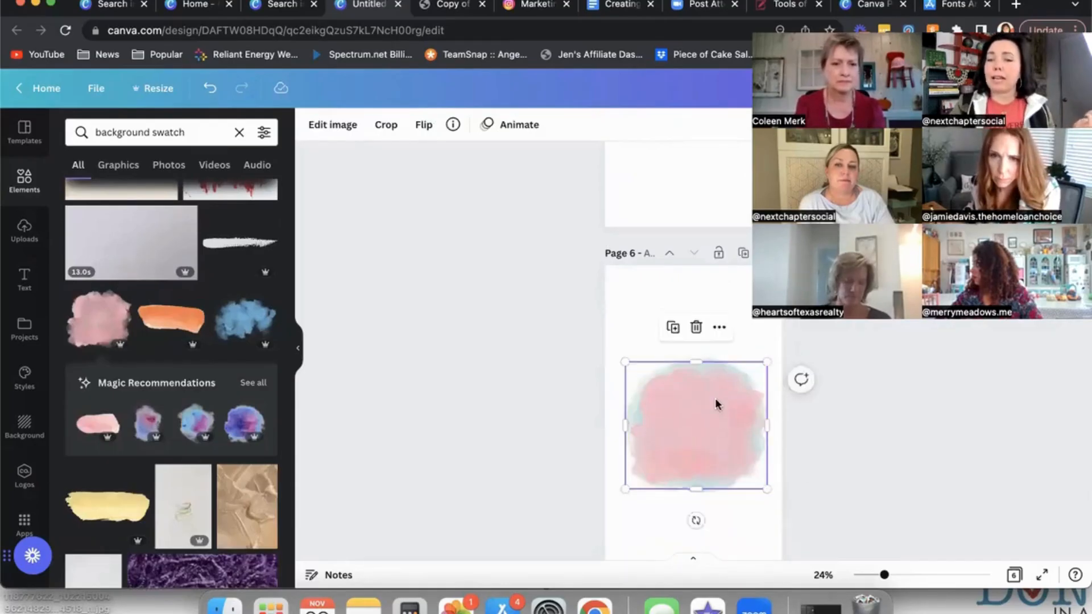
Delete the pink and light blue swatches from page 6, keeping the pale white swatch.
click(903, 454)
click(699, 421)
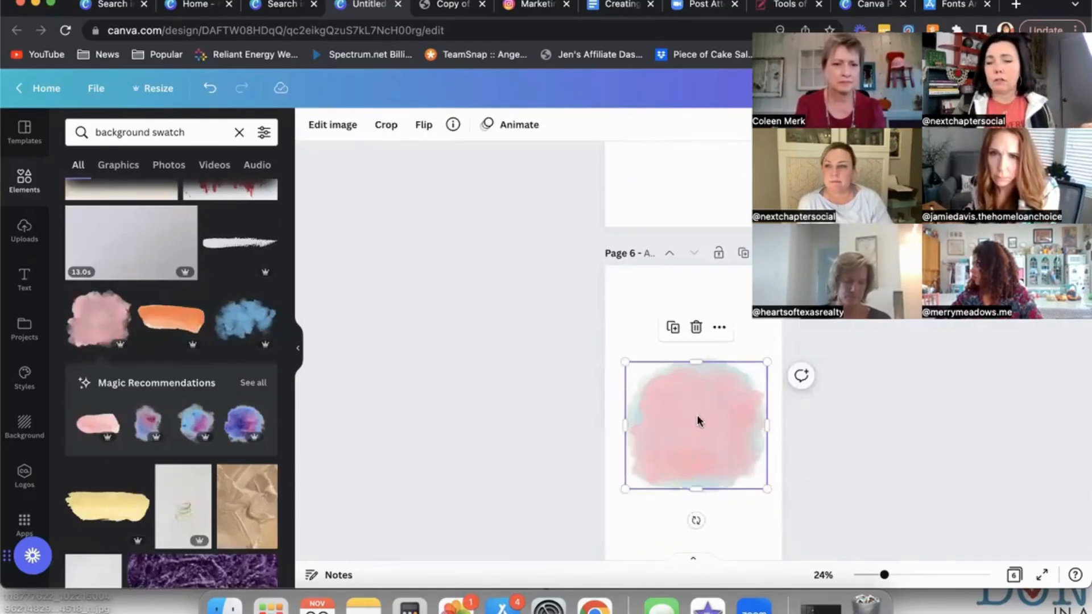
key(Delete)
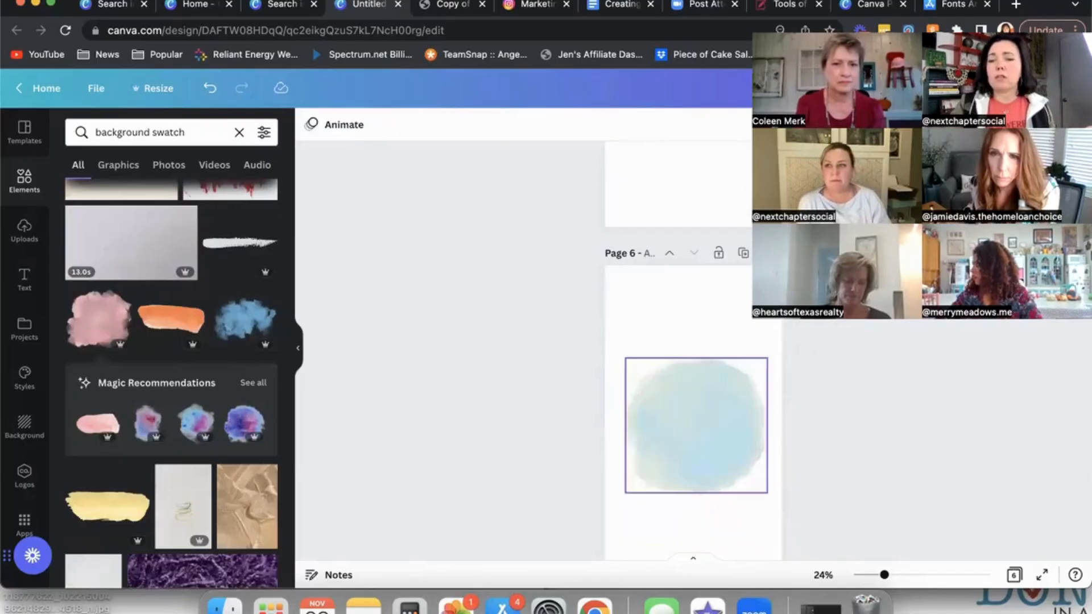
click(708, 439)
key(Delete)
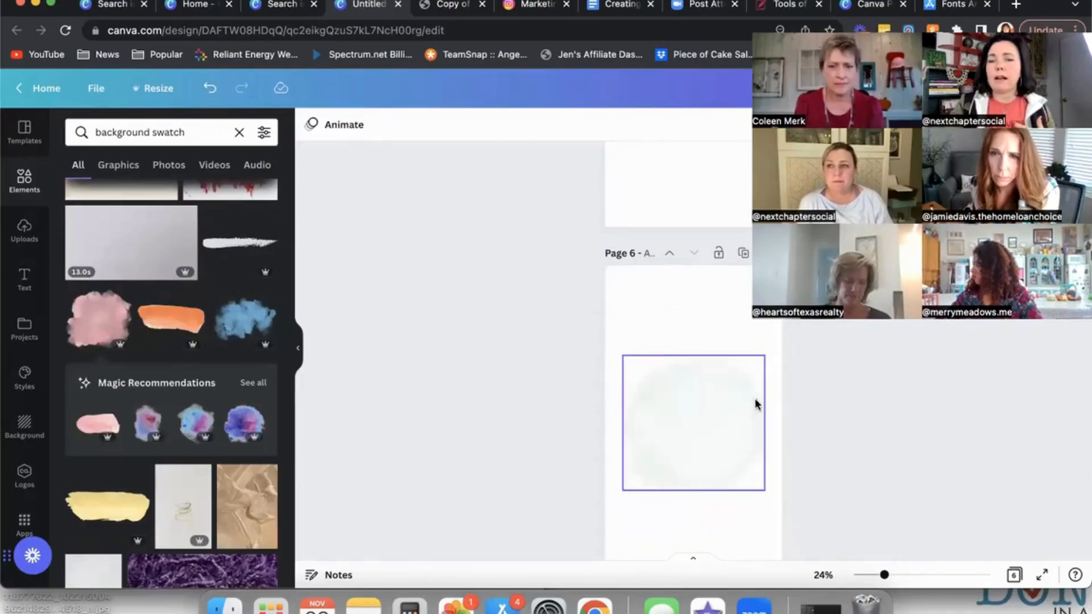
Add another white Abstract Circle Swatch Palette element over the pale swatch on page 6.
scroll(165, 284, up, 5)
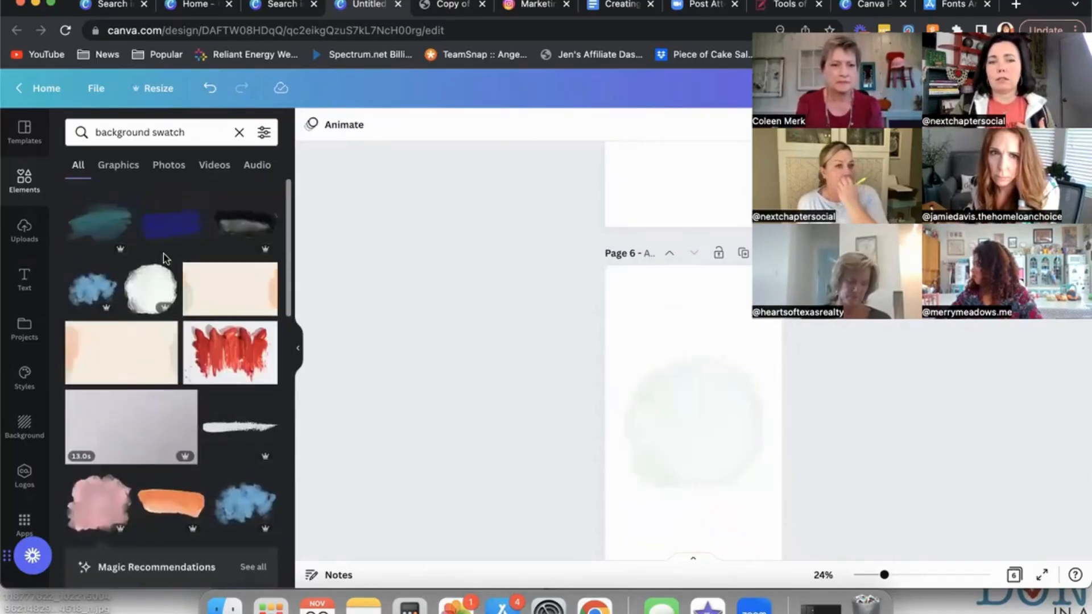
click(166, 275)
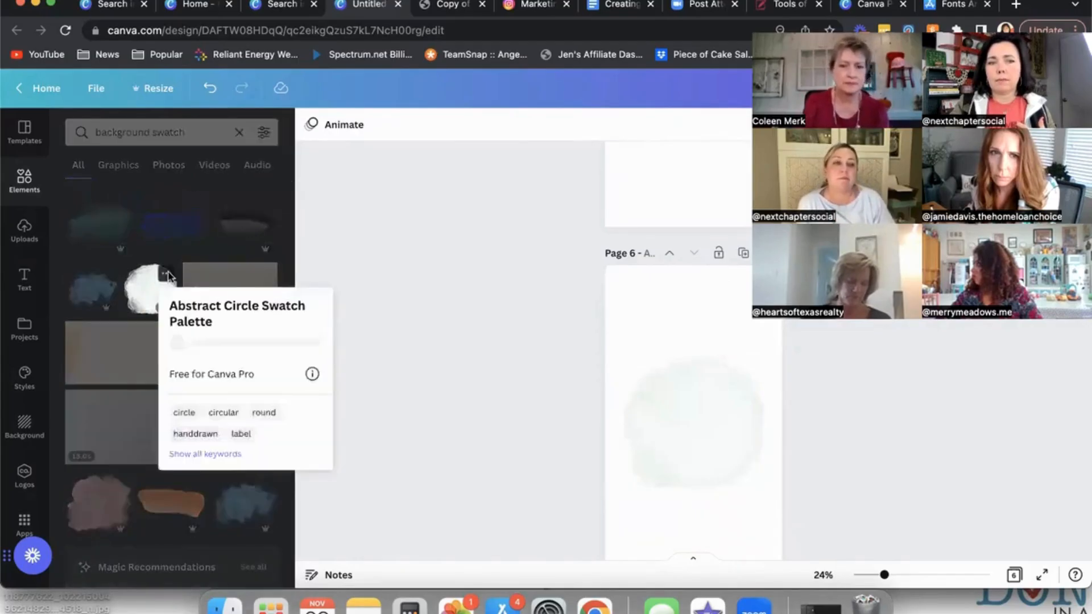
click(122, 279)
click(139, 292)
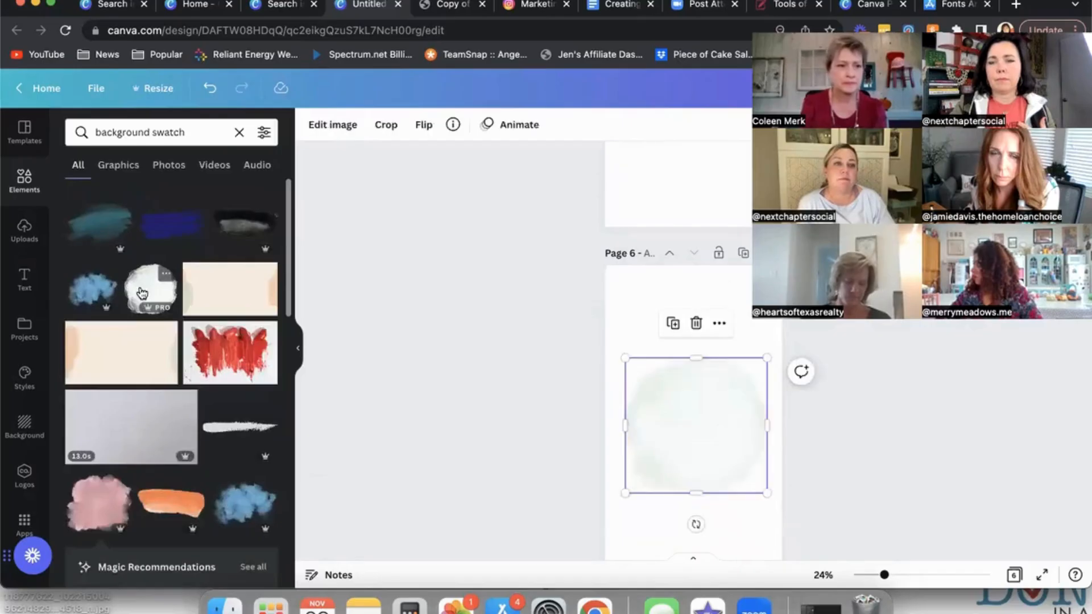
Search the elements for "rose" and place the pink watercolor rose, scaled down, in the middle of the pale swatch.
click(27, 183)
click(168, 136)
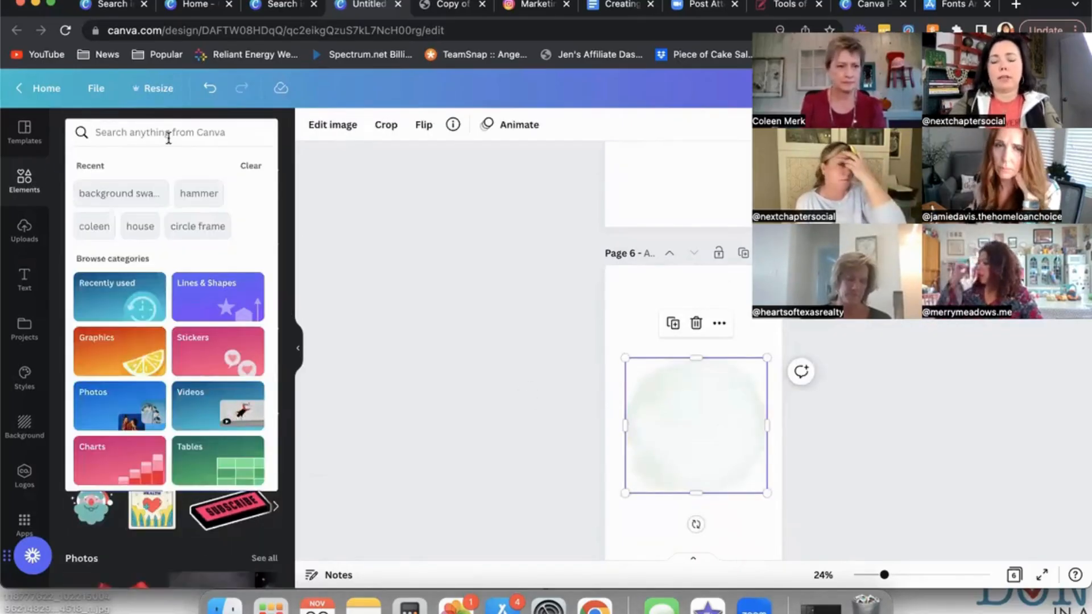
text(rose)
key(Return)
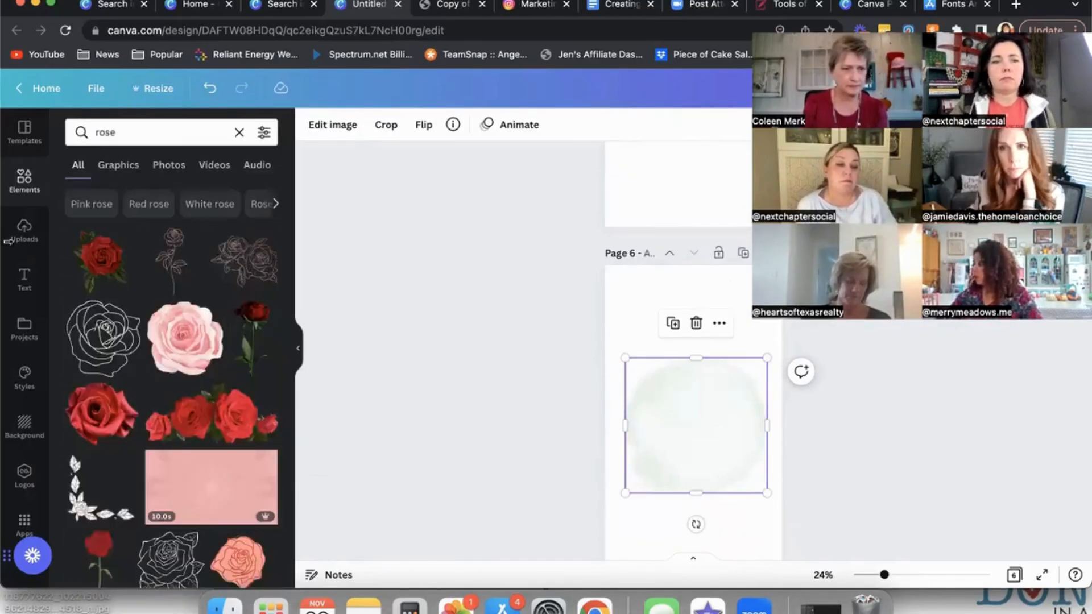
click(204, 339)
drag(769, 360, 715, 408)
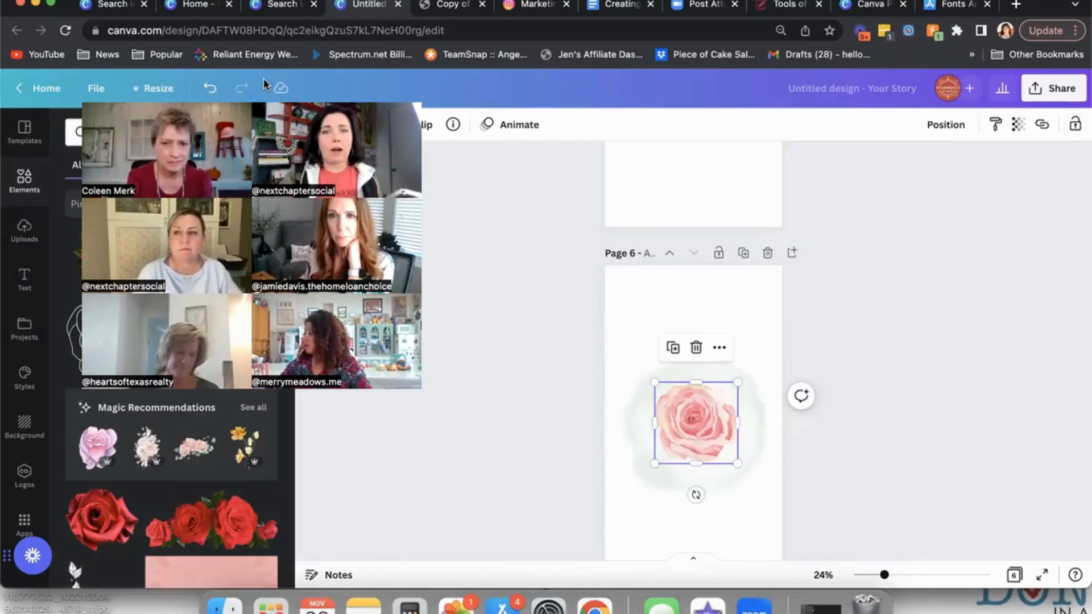
drag(263, 65, 990, 68)
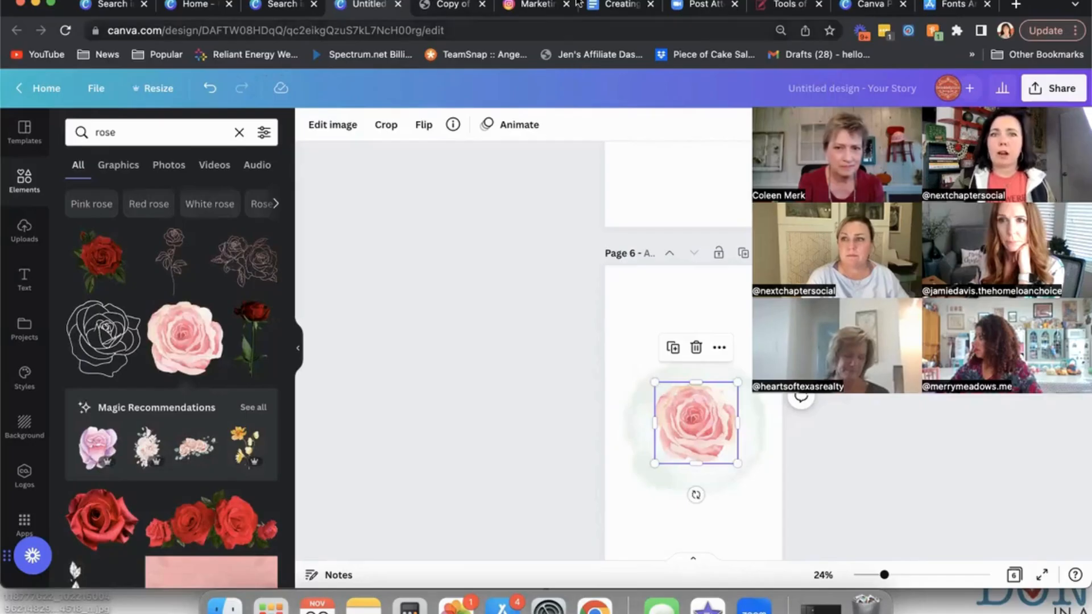
click(702, 6)
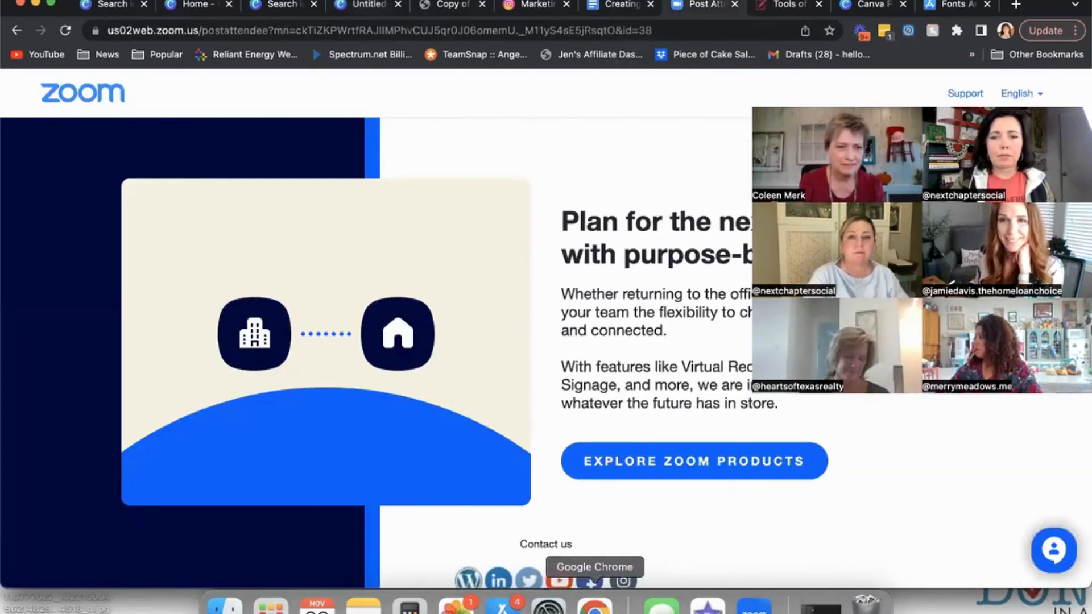
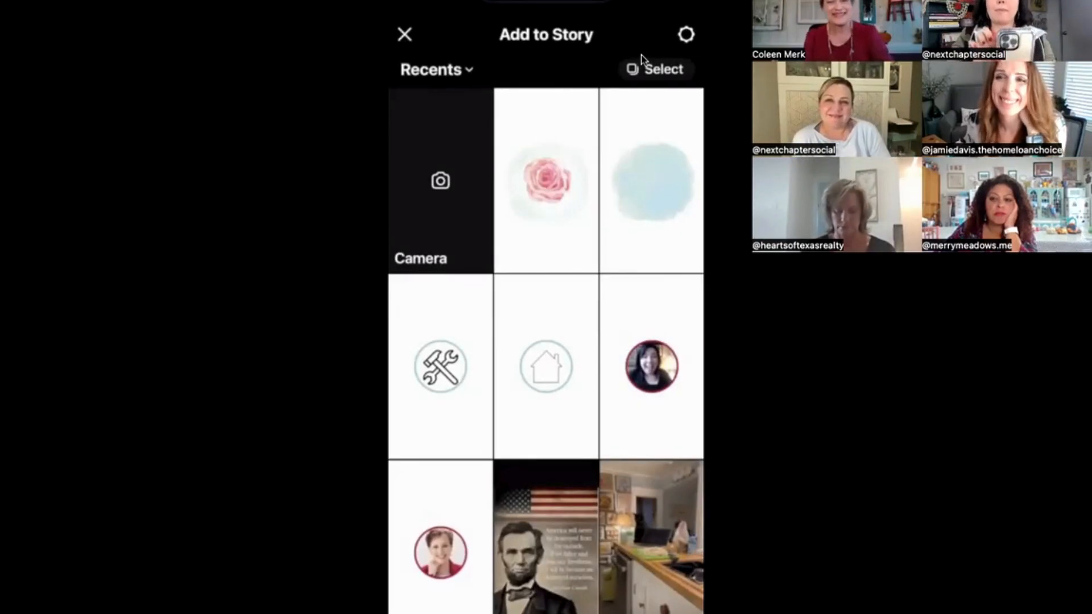
Open the rose cover image as a story and start a new highlight from it.
click(641, 57)
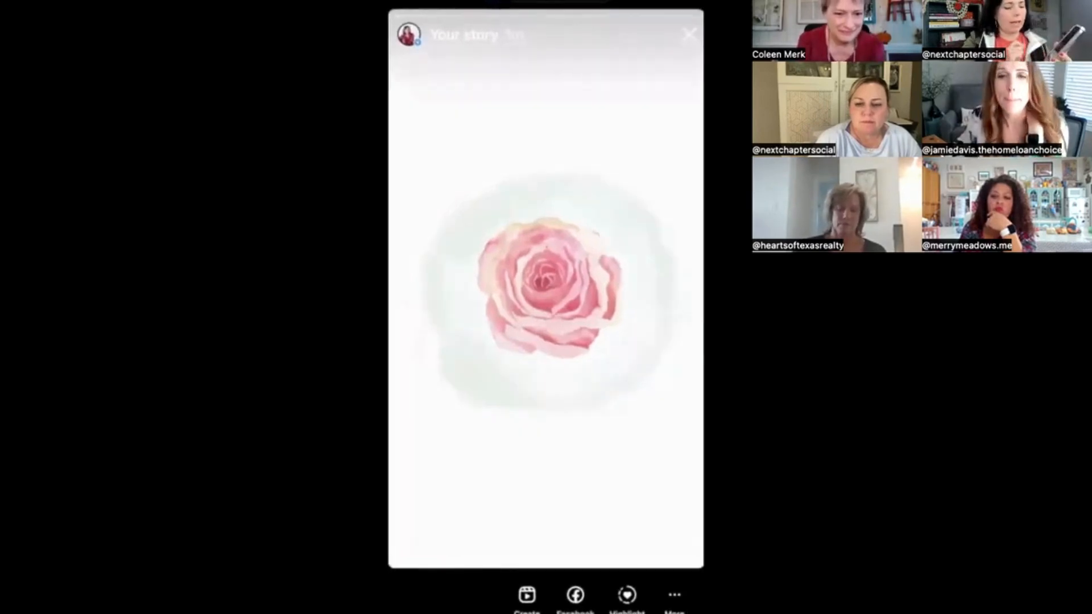
click(627, 595)
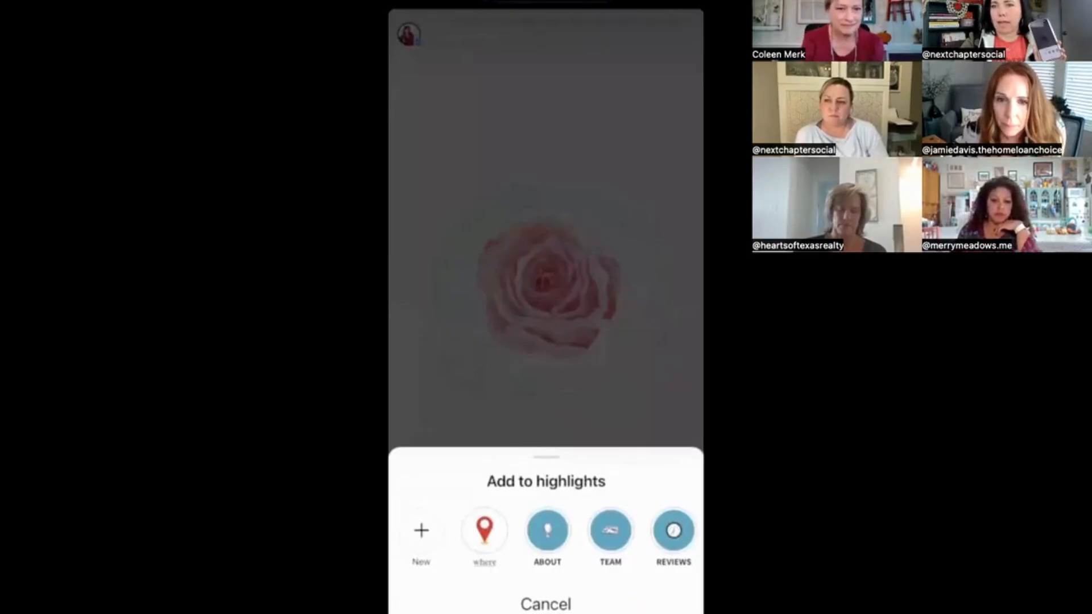
click(421, 532)
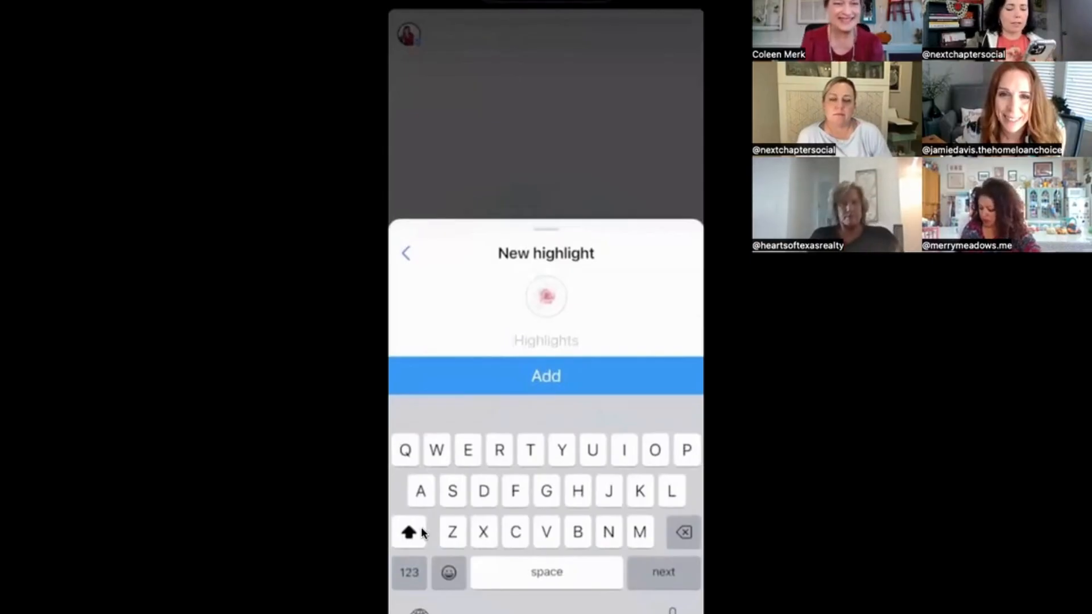
Try naming the new highlight "Rose", and clear the name field.
text(Rosev)
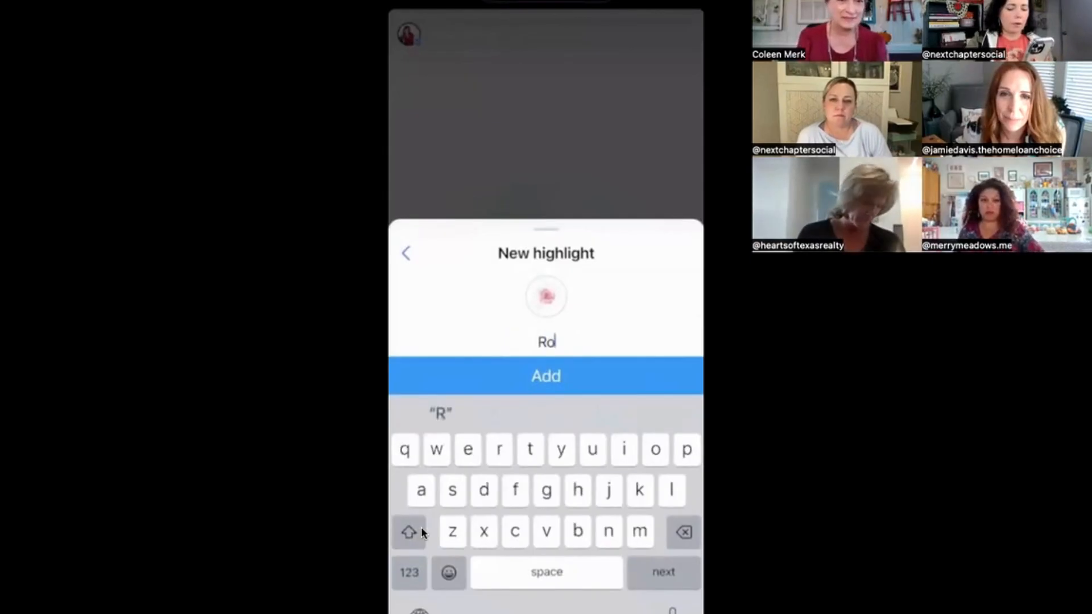
key(BackSpace)
key(BackSpace)
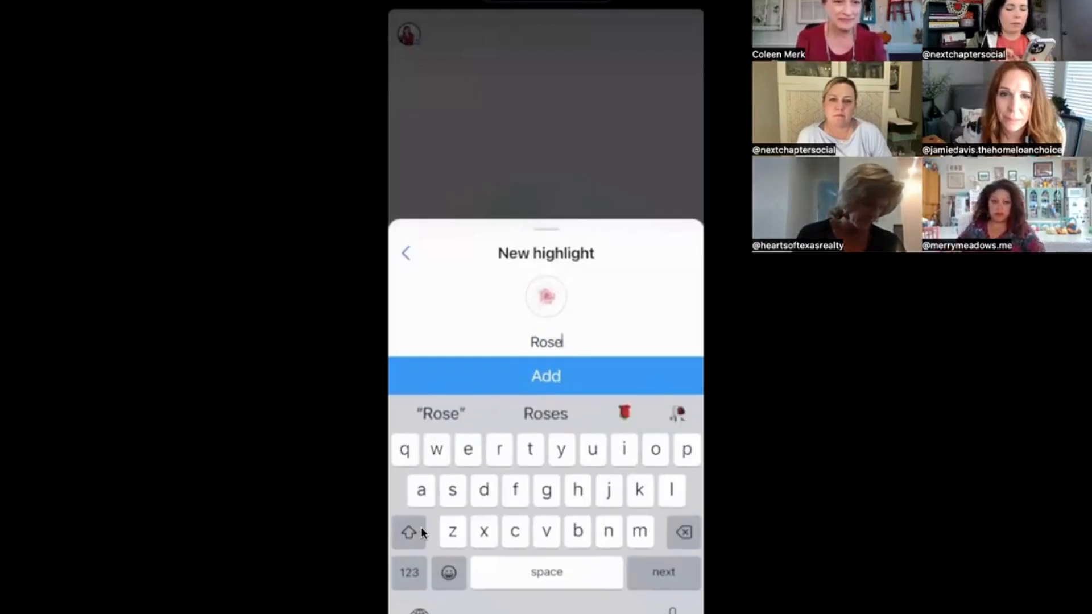
text(e)
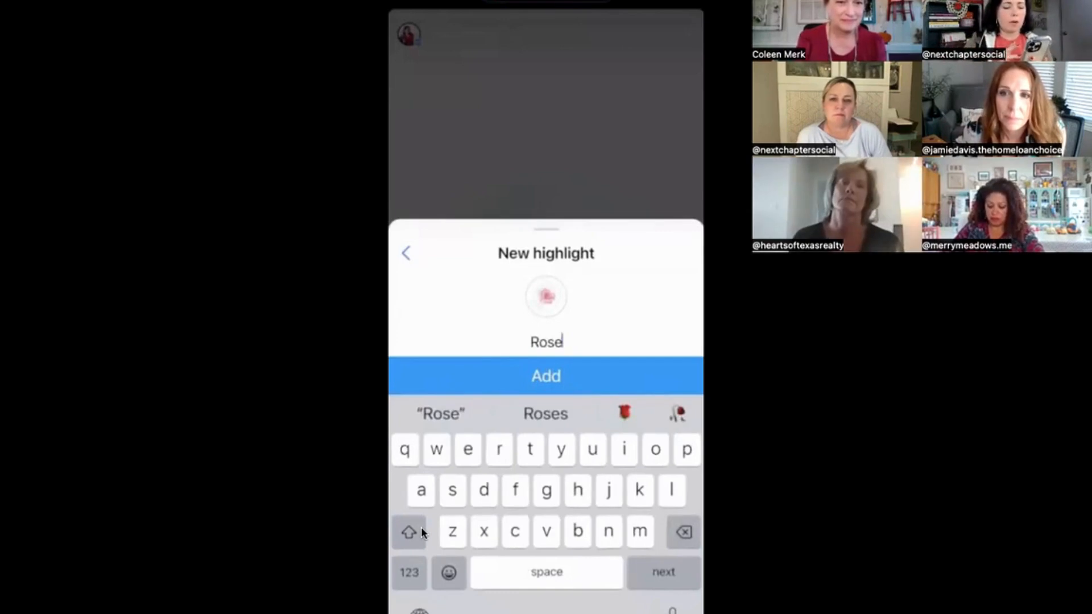
key(BackSpace)
key(BackSpace)
key(BackSpace)
key(BackSpace)
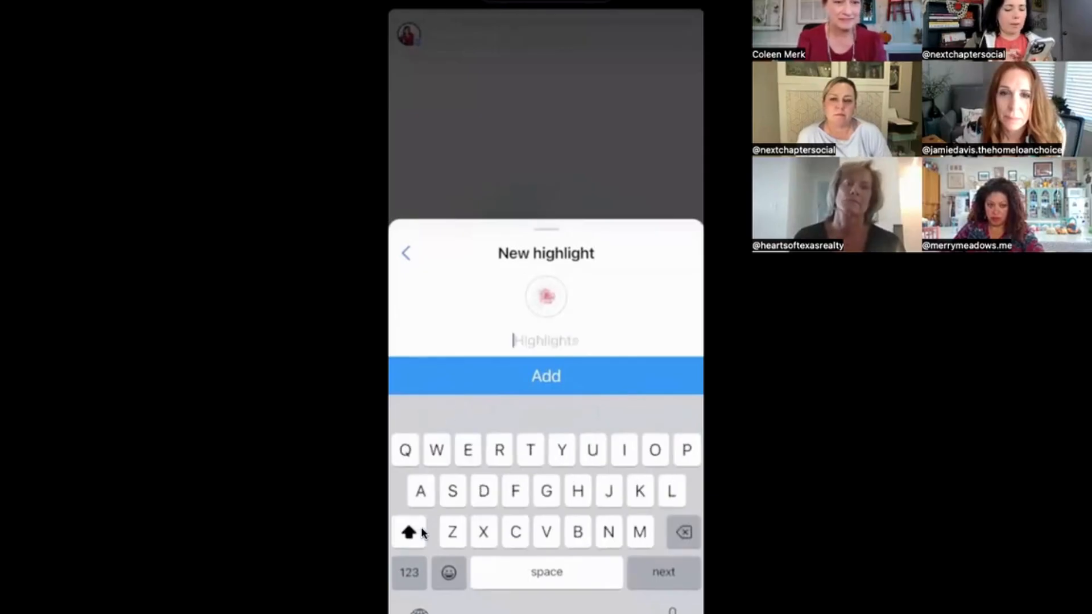
text(F)
key(BackSpace)
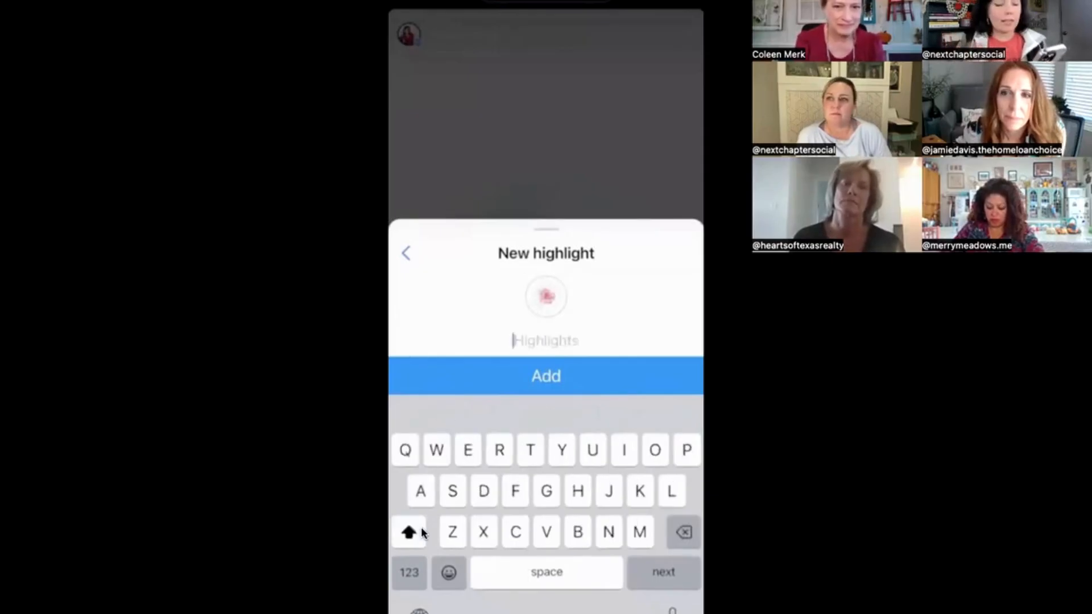
Try the lowercase highlight name "my garden" in the standard font, and clear it.
click(409, 532)
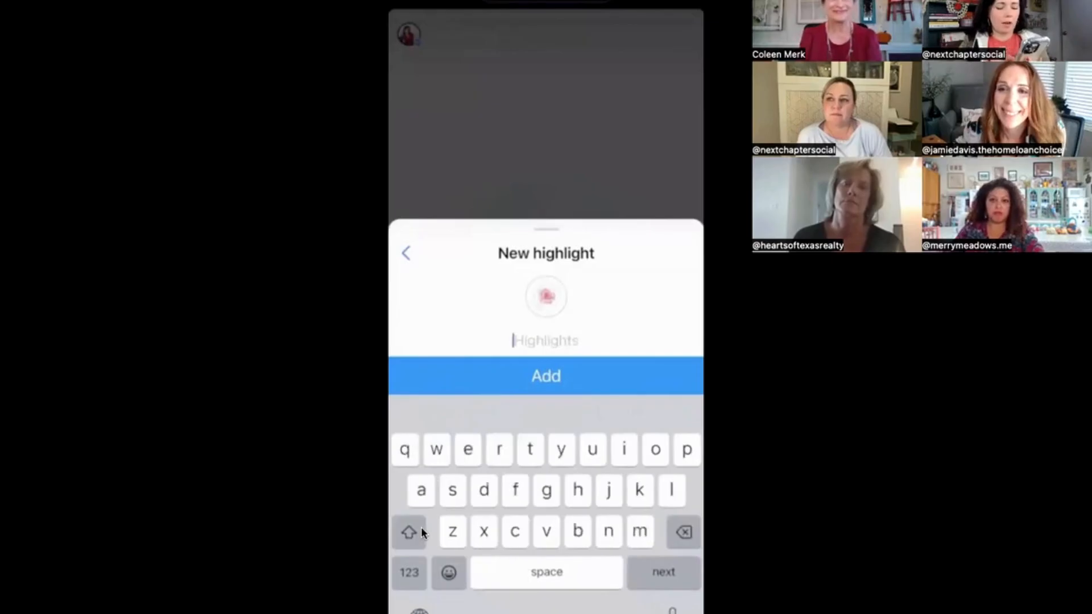
text(mv)
text( garden)
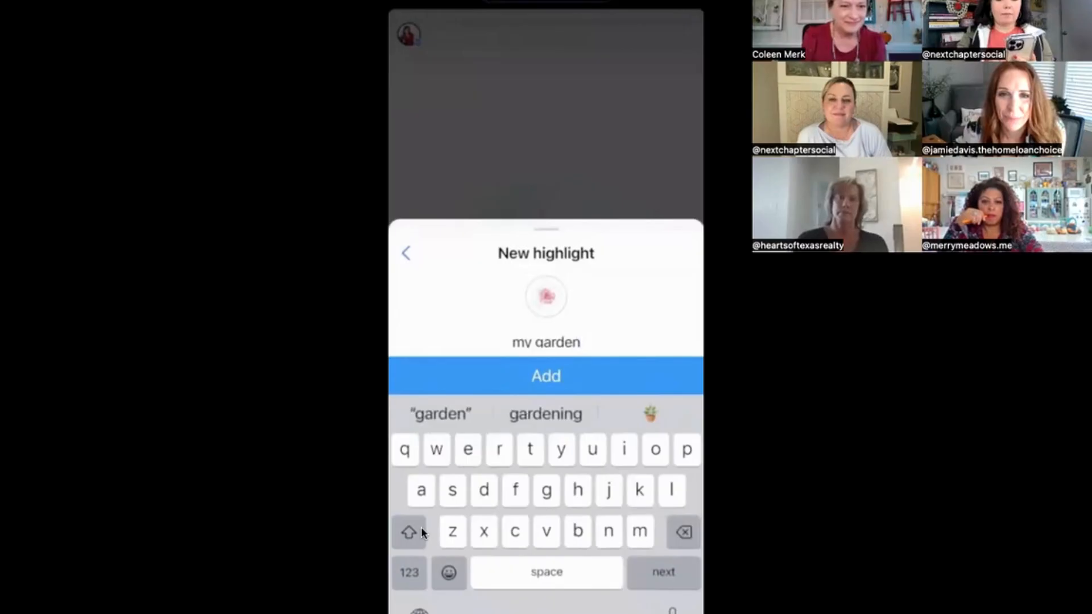
key(BackSpace)
key(BackSpace)
key(BackSpace)
key(BackSpace)
key(BackSpace)
key(BackSpace)
key(BackSpace)
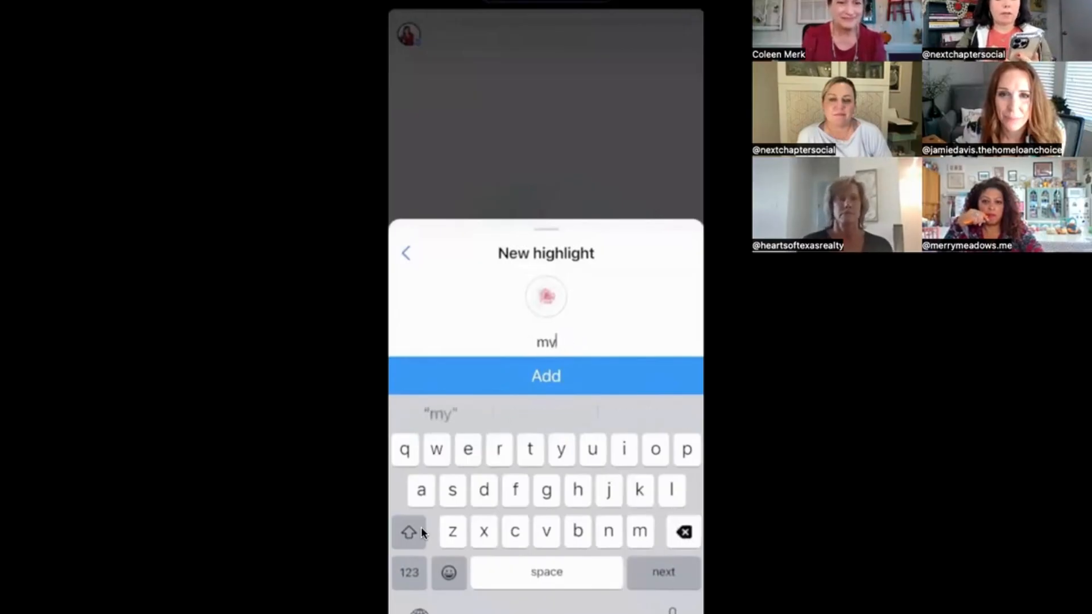
key(BackSpace)
key(BackSpace)
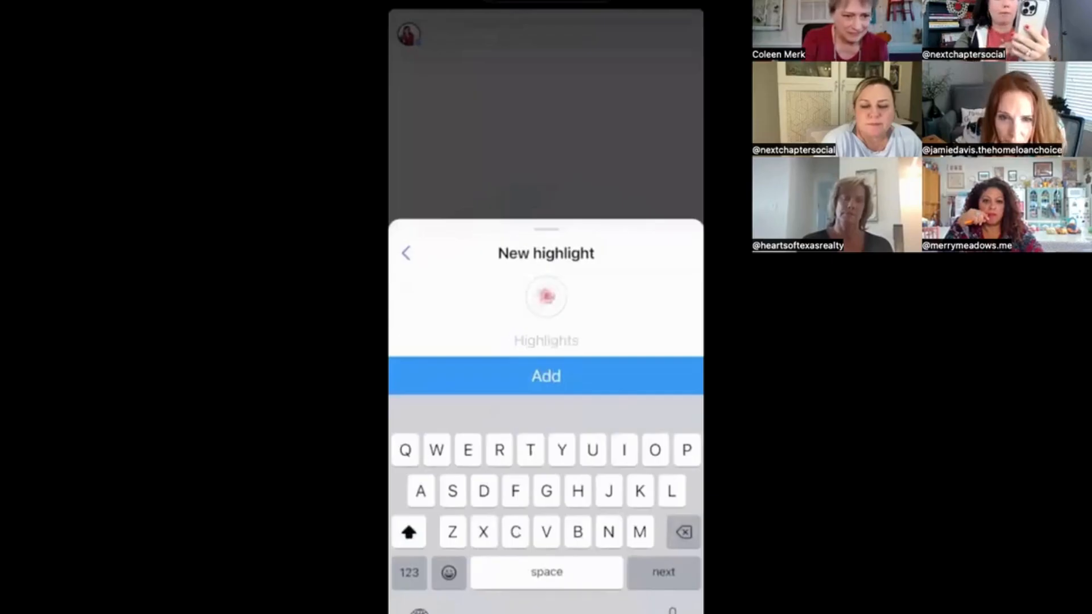
Switch to the custom fonts keyboard and choose the light italic font for the highlight name.
click(420, 612)
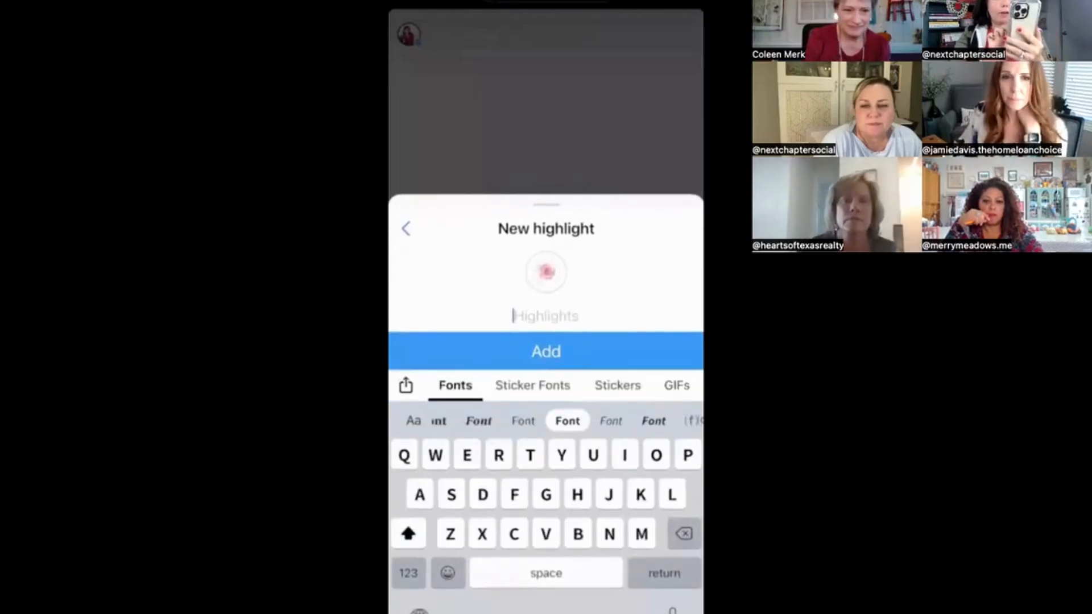
click(479, 420)
click(522, 421)
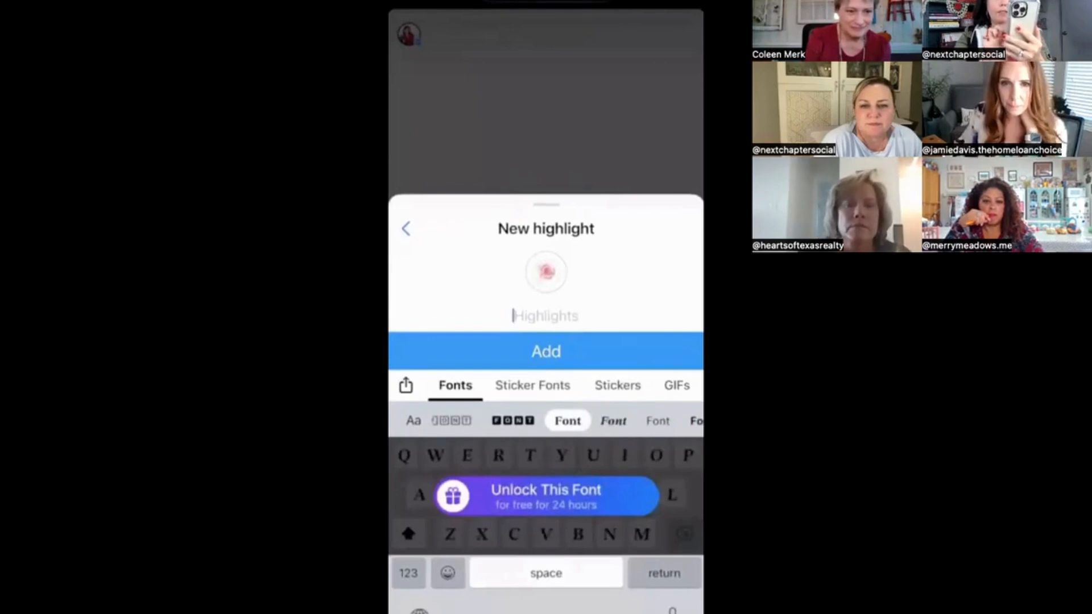
click(613, 421)
click(612, 421)
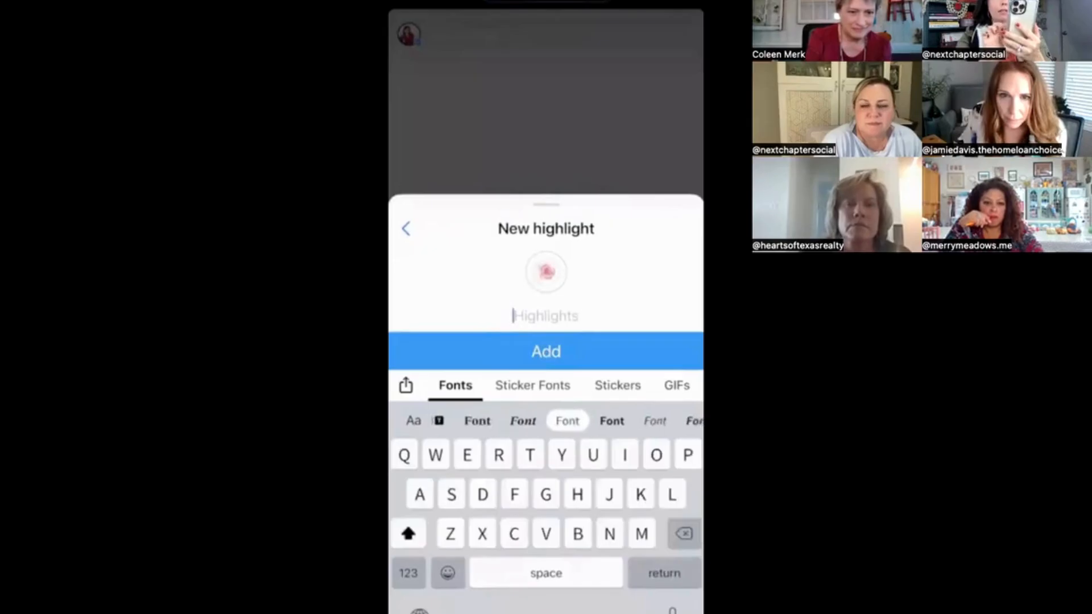
click(612, 420)
click(523, 421)
drag(612, 421, 524, 421)
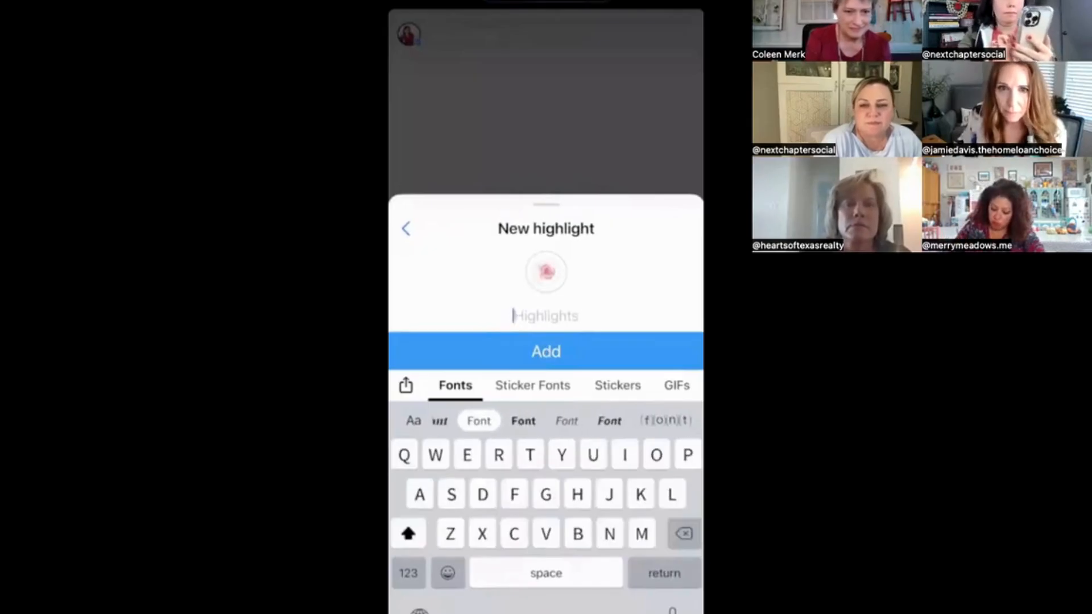
click(567, 421)
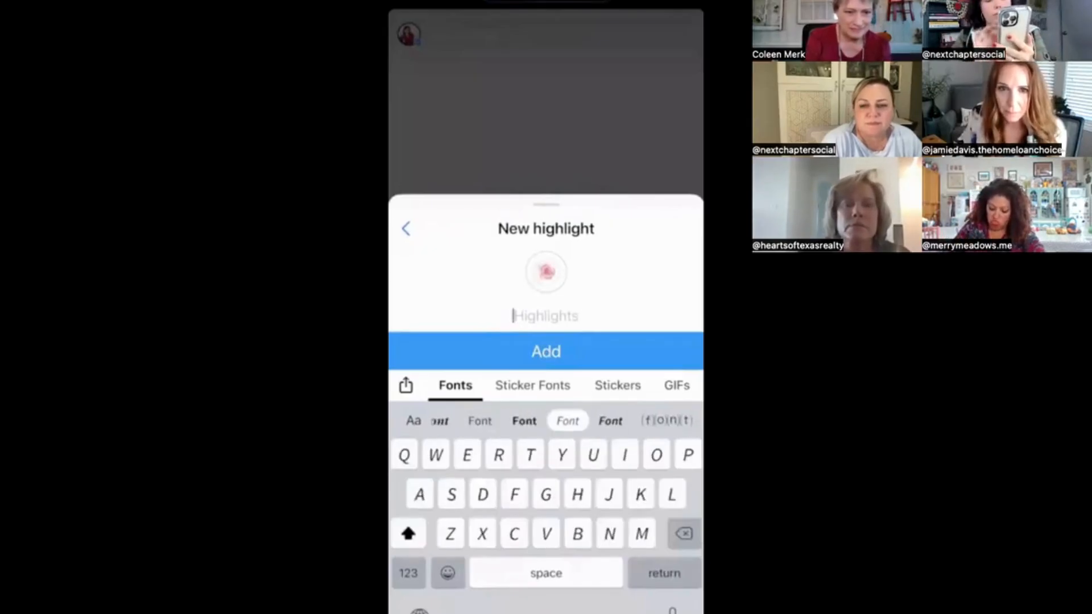
Name the new highlight "my garden" in lowercase and add it to the profile.
key(shift)
text(my)
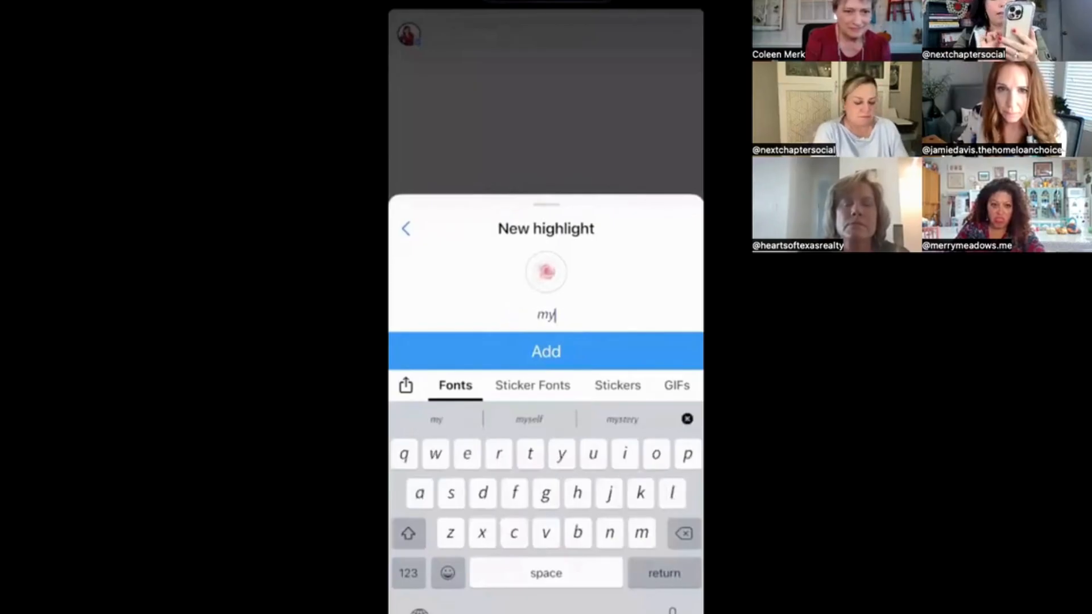
text( gar)
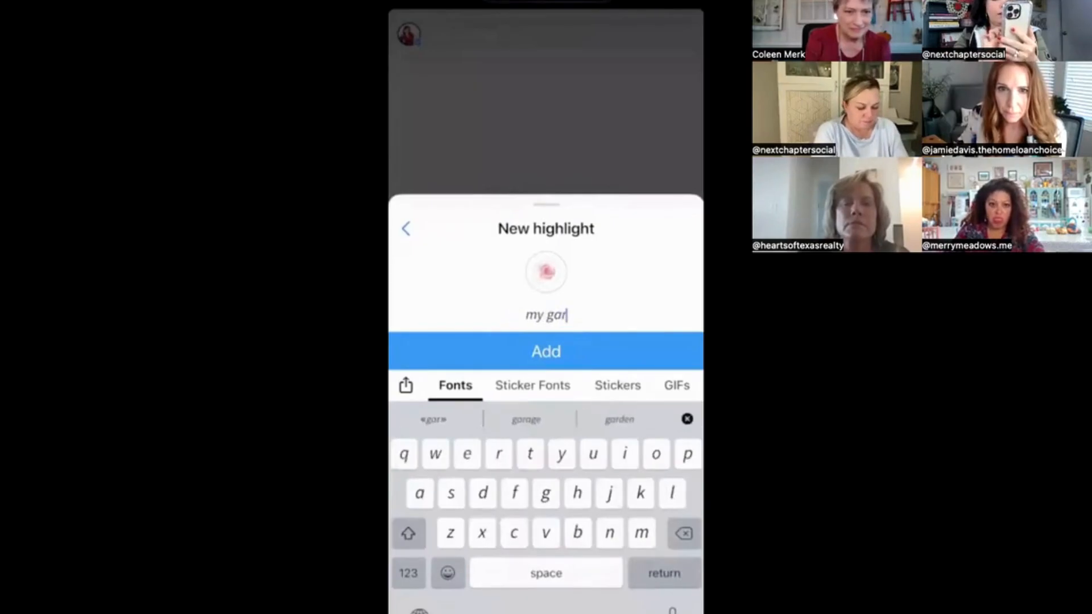
text(den)
click(547, 351)
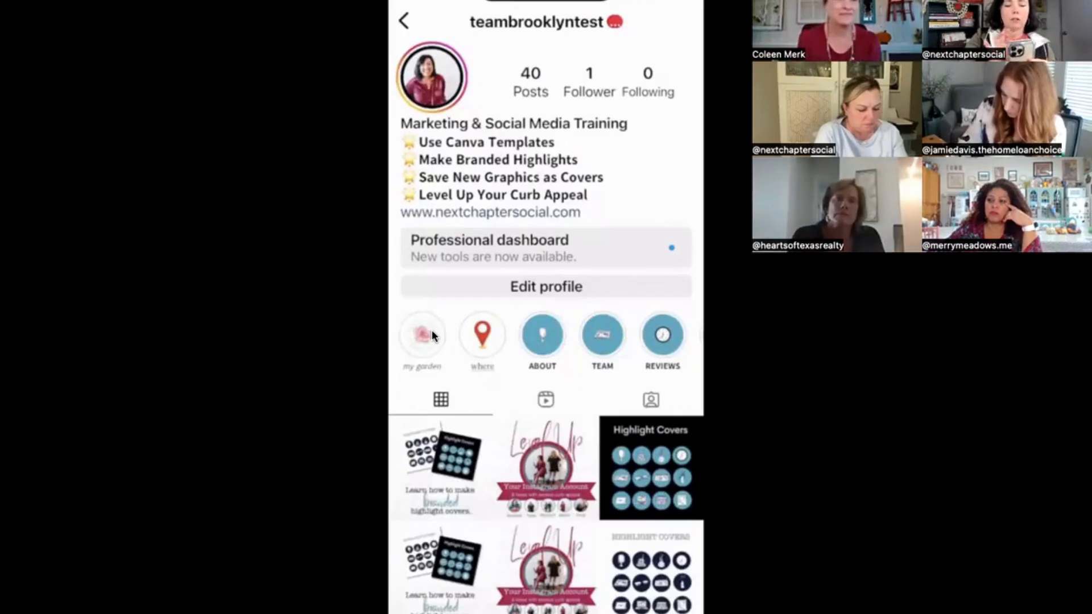
Replace the ABOUT highlight's cover with the house icon, centred in its circle.
click(432, 331)
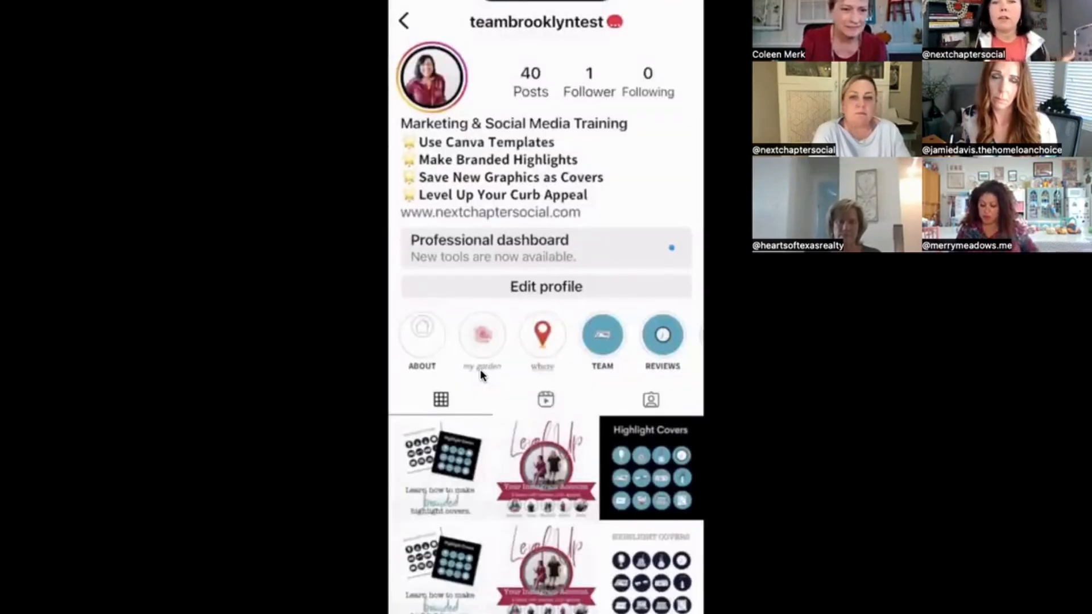
click(422, 332)
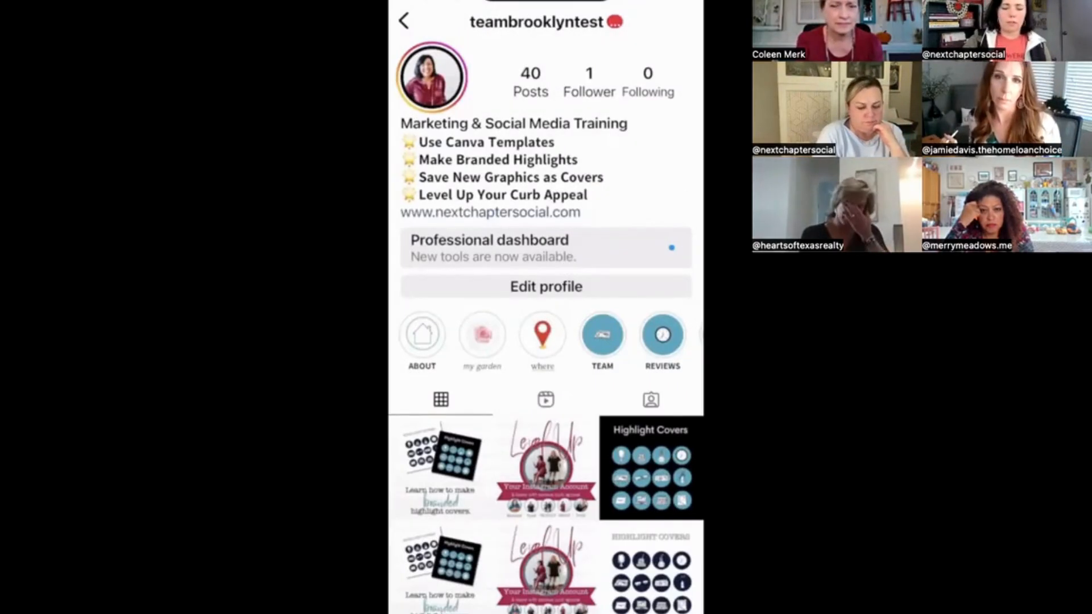
Switch accounts, return to the marketing training test account, and look through its whole row of highlights.
click(537, 22)
click(523, 361)
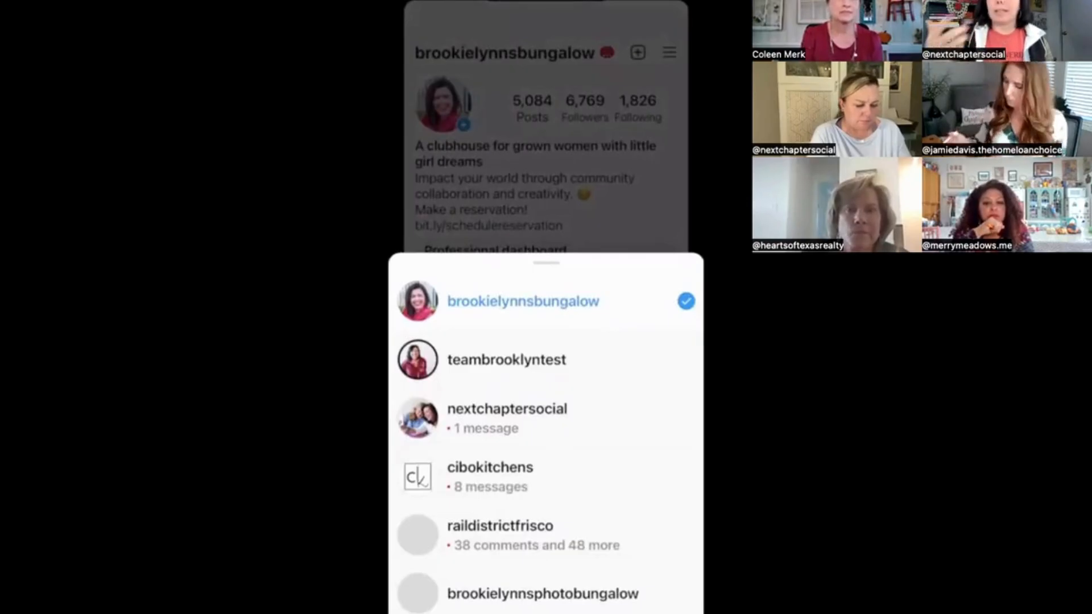
click(546, 360)
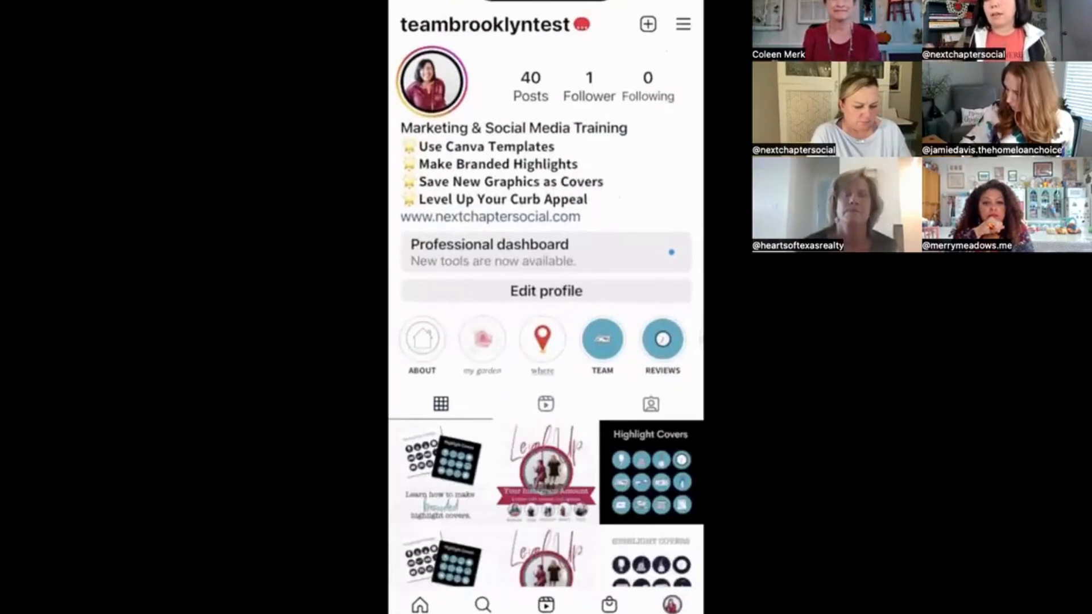
scroll(546, 340, right, 3)
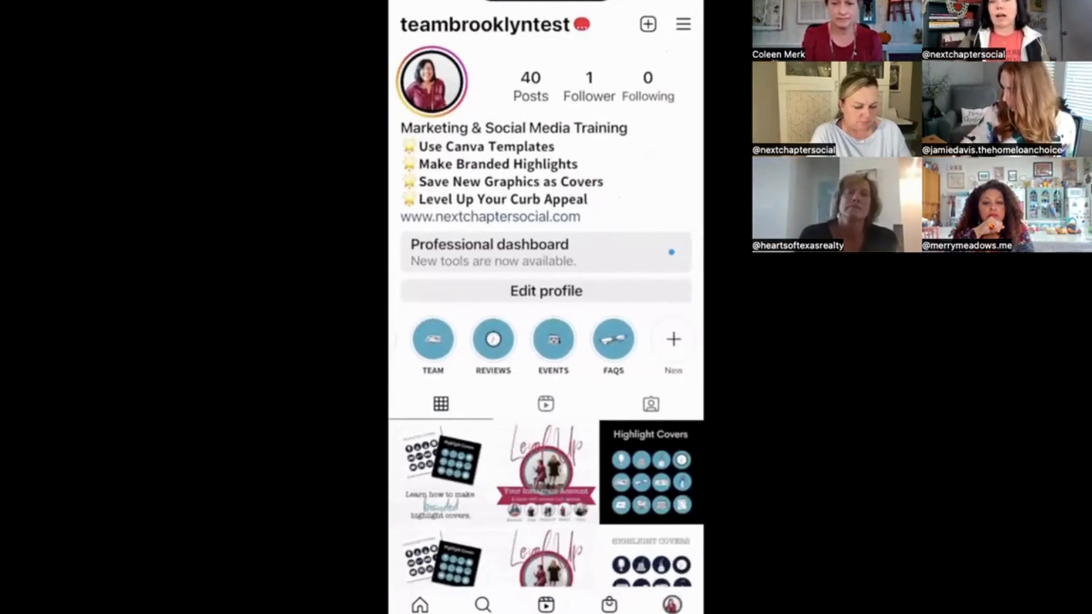
scroll(546, 340, left, 1)
scroll(546, 340, left, 2)
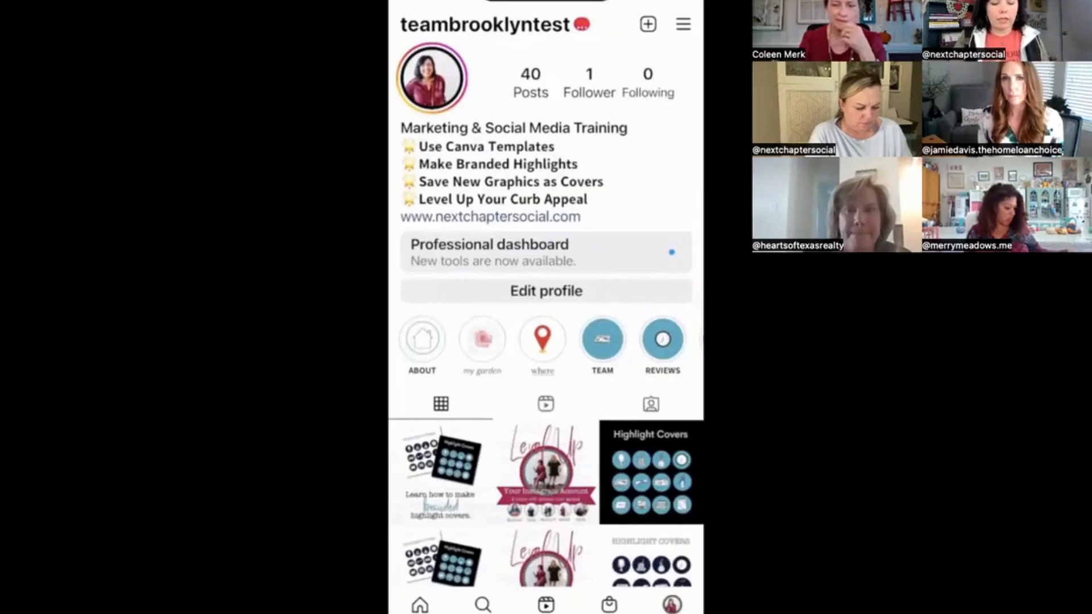
Choose the red-ringed portrait of the short-haired woman from the photo library as the new profile picture.
click(546, 292)
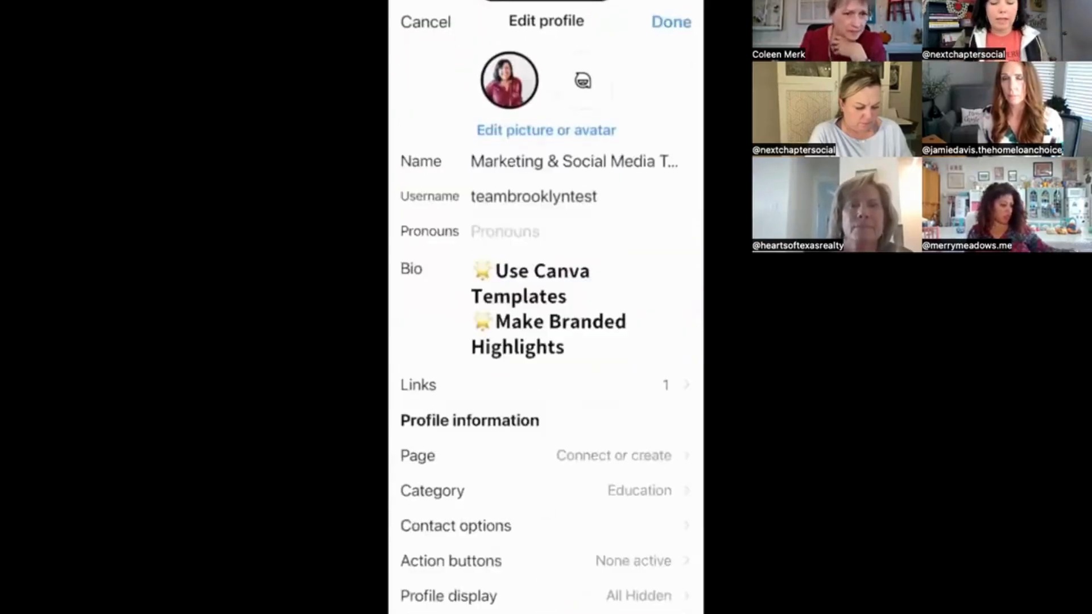
click(546, 131)
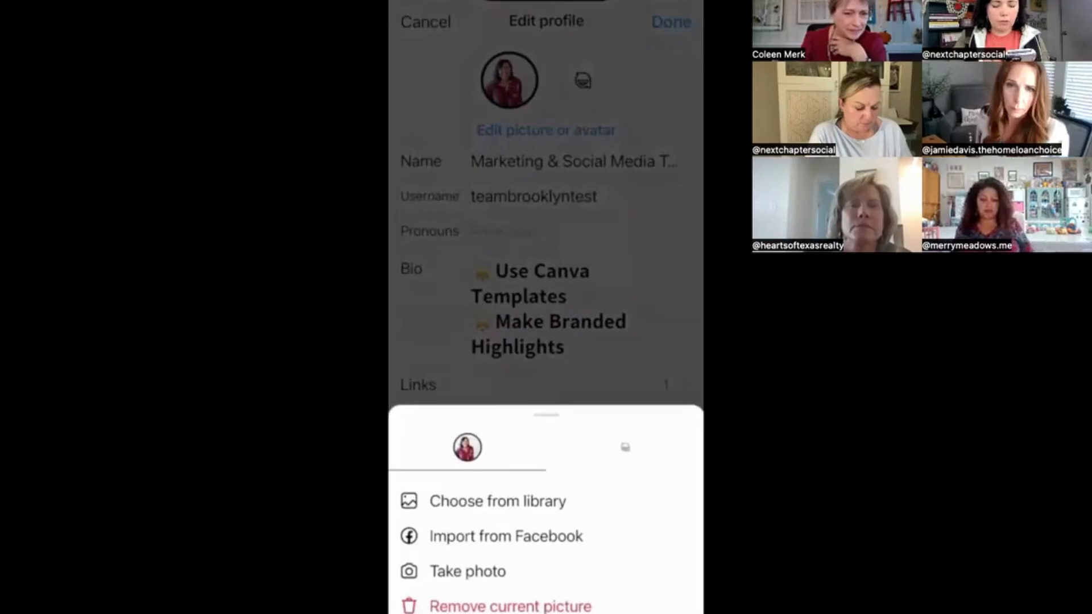
click(498, 501)
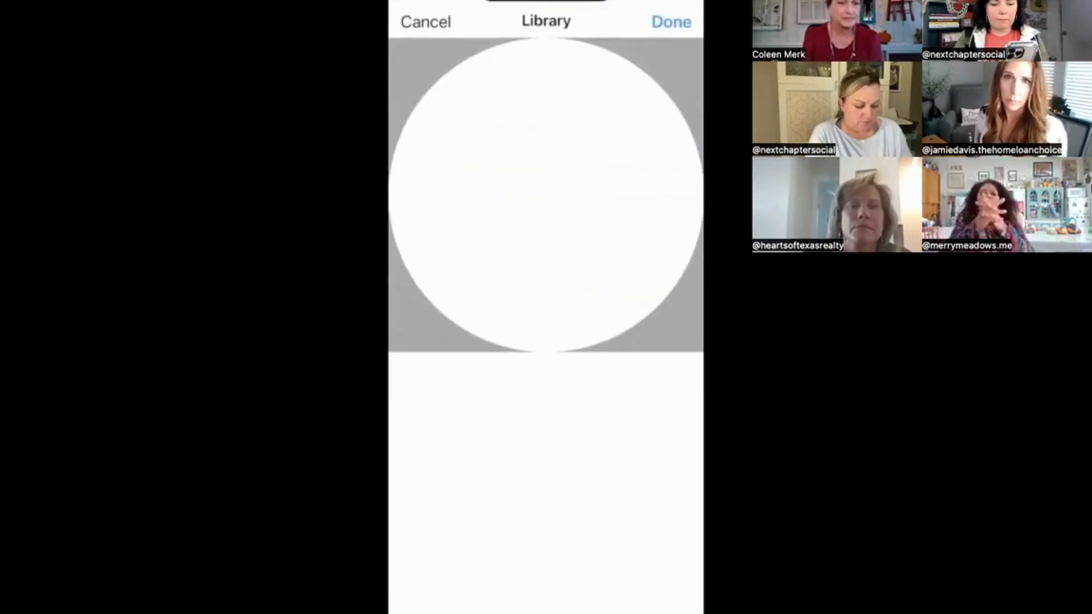
click(506, 512)
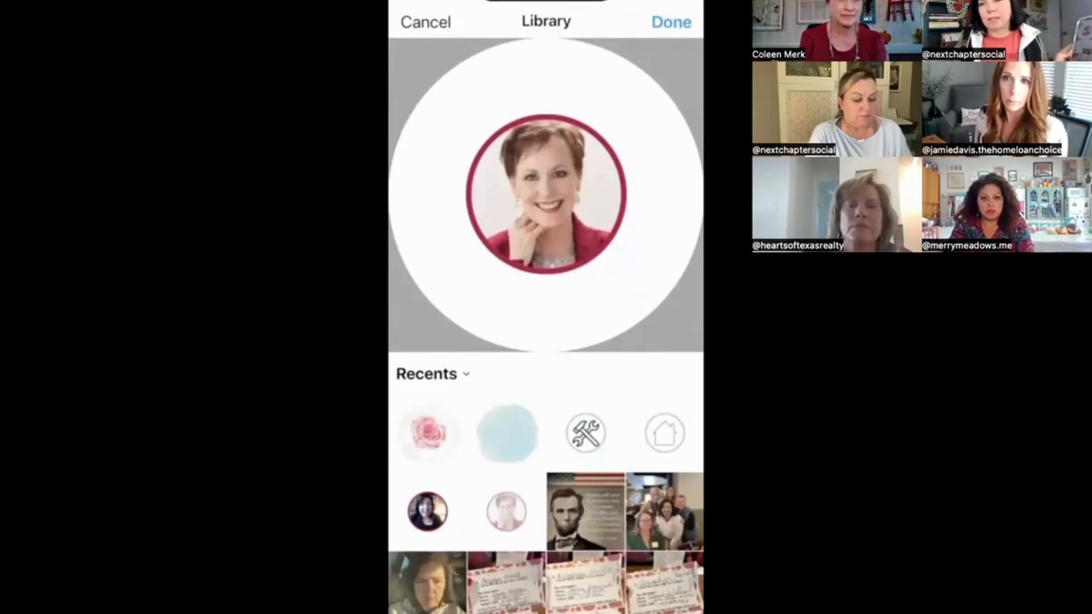
Enlarge and centre the portrait until its red ring nearly fills the crop circle, and save the profile.
scroll(546, 195, up, 3)
scroll(546, 195, up, 3)
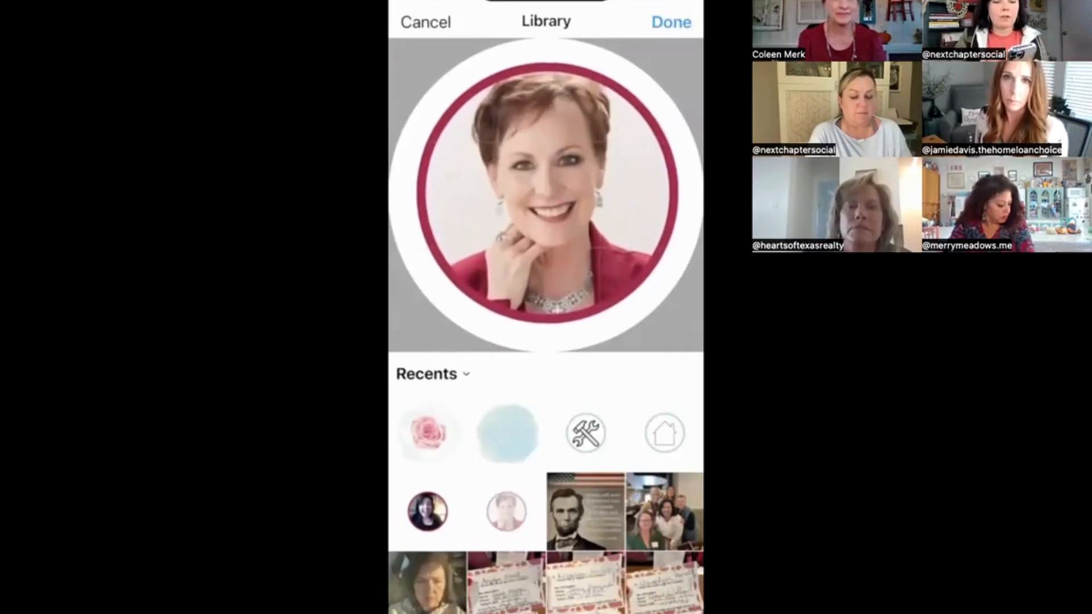
drag(546, 198, 544, 194)
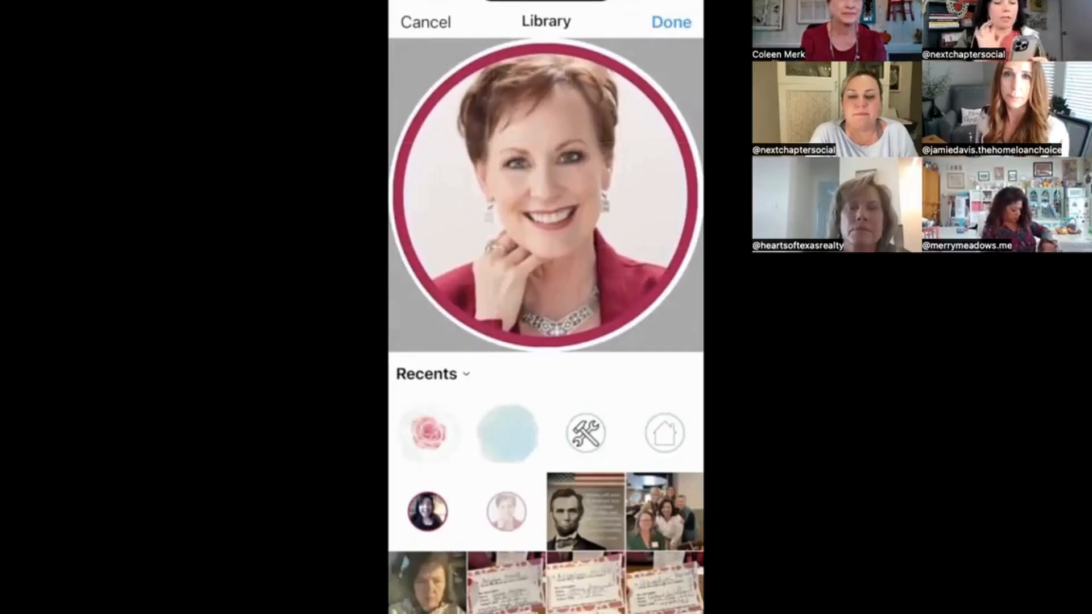
click(672, 21)
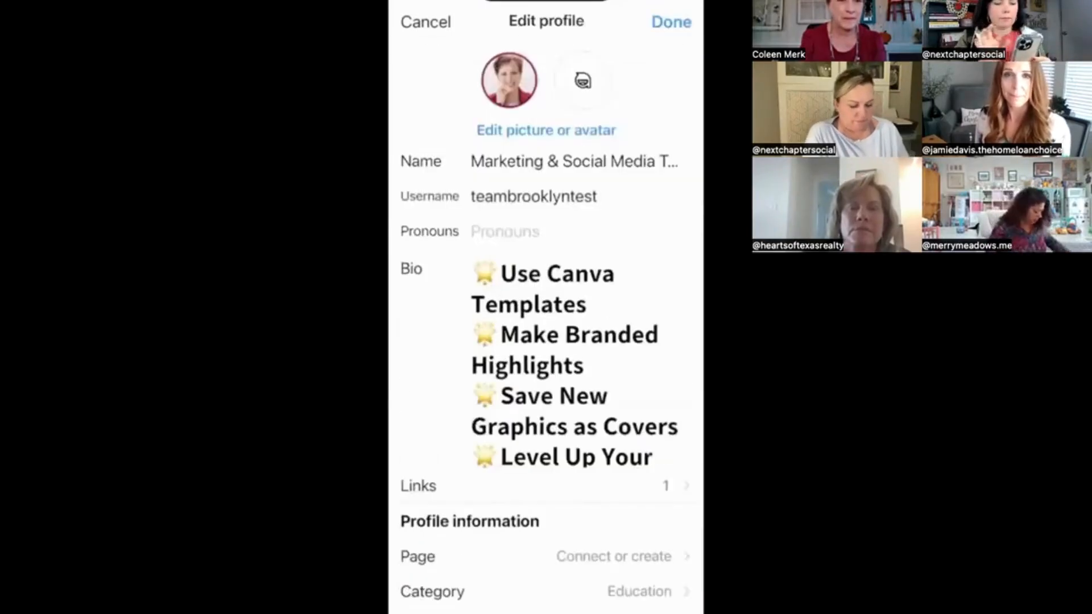
click(671, 22)
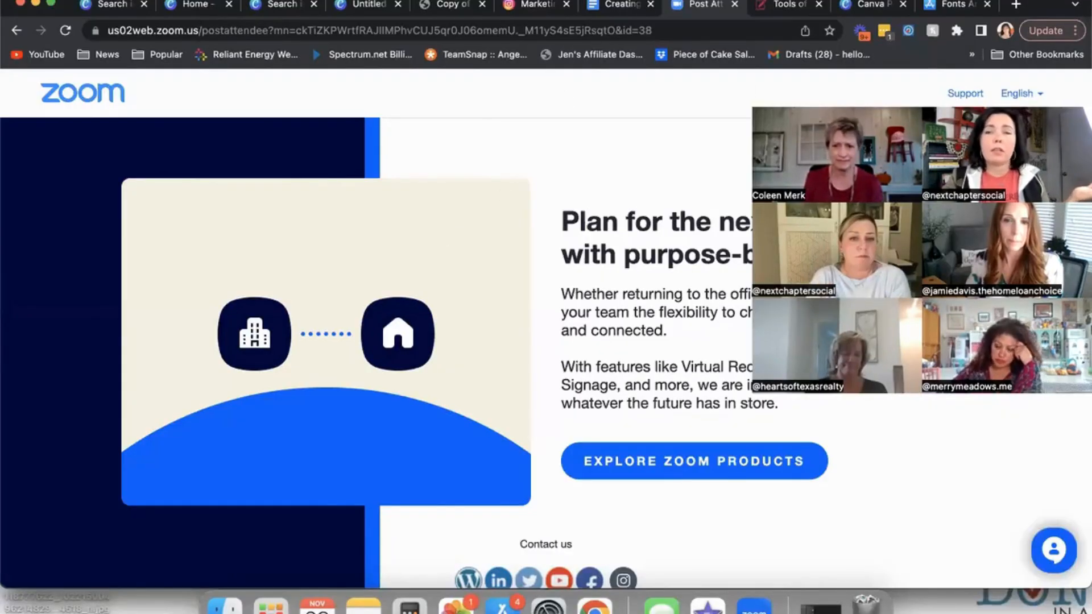
Open etsy.com in a new browser tab.
click(1014, 6)
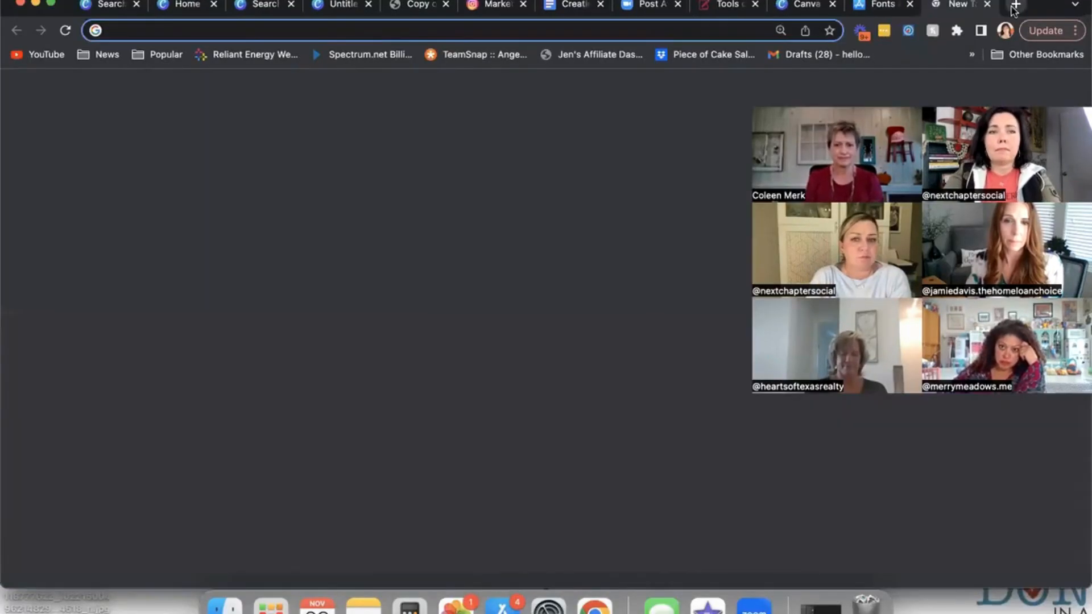
text(etsy)
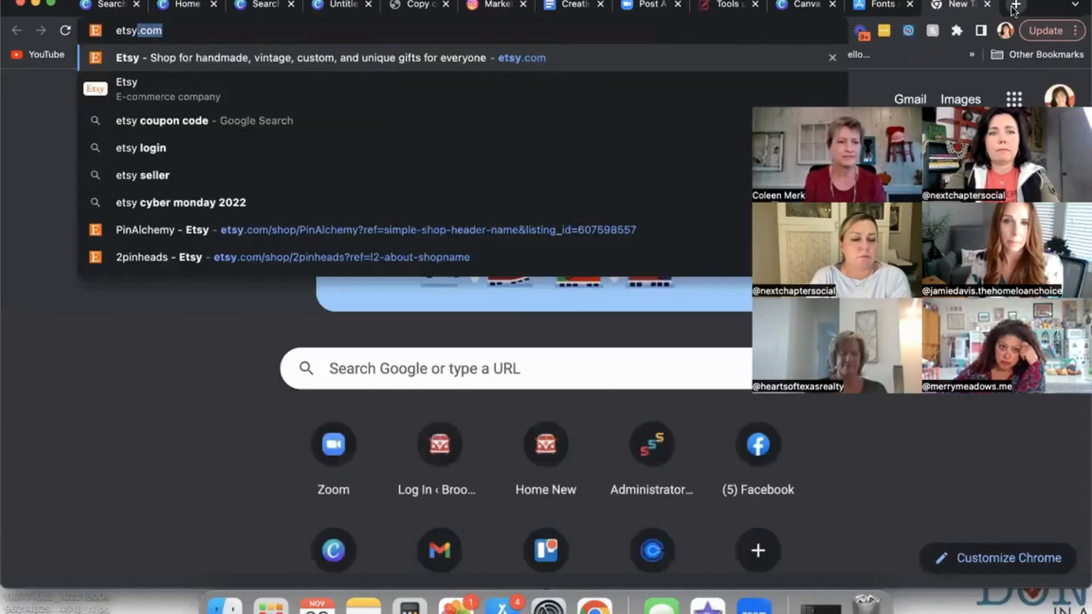
text(.com)
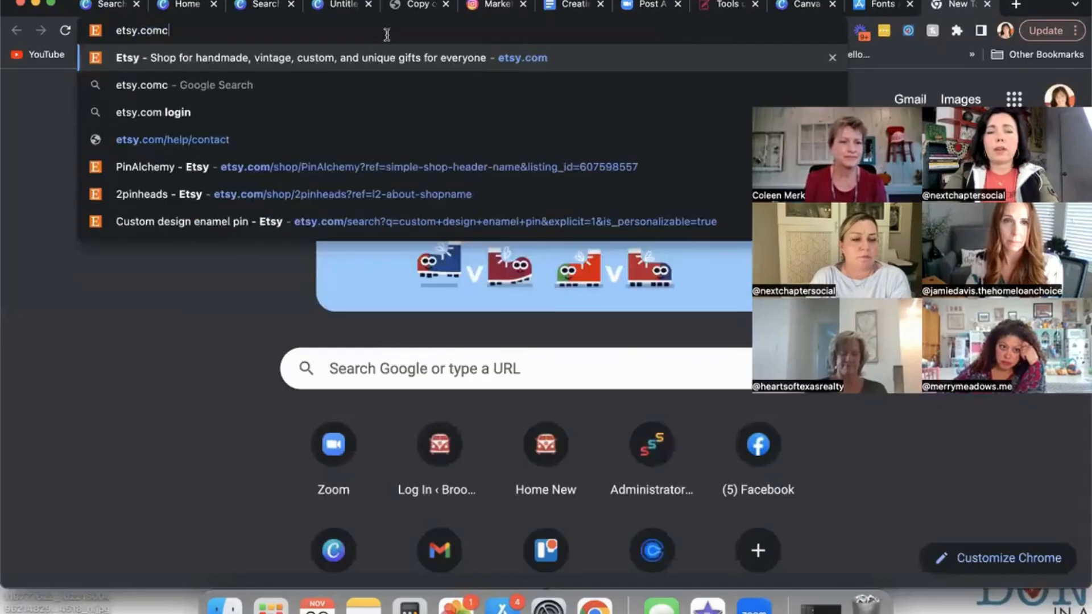
key(Return)
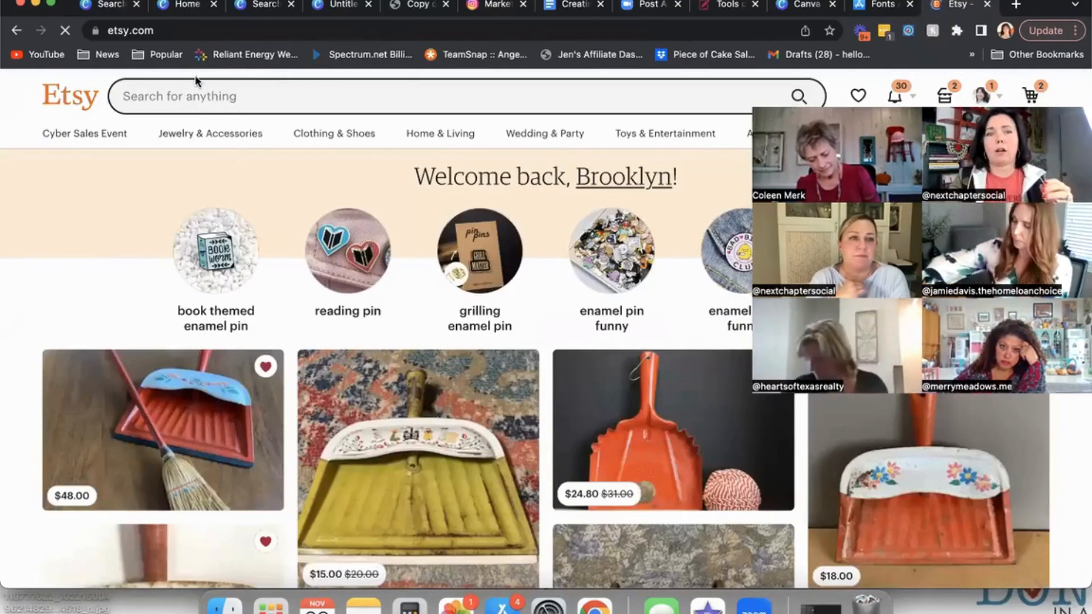
Search Etsy for "instagram highlight covers" and browse the listed cover sets and Canva templates.
click(206, 95)
text(i)
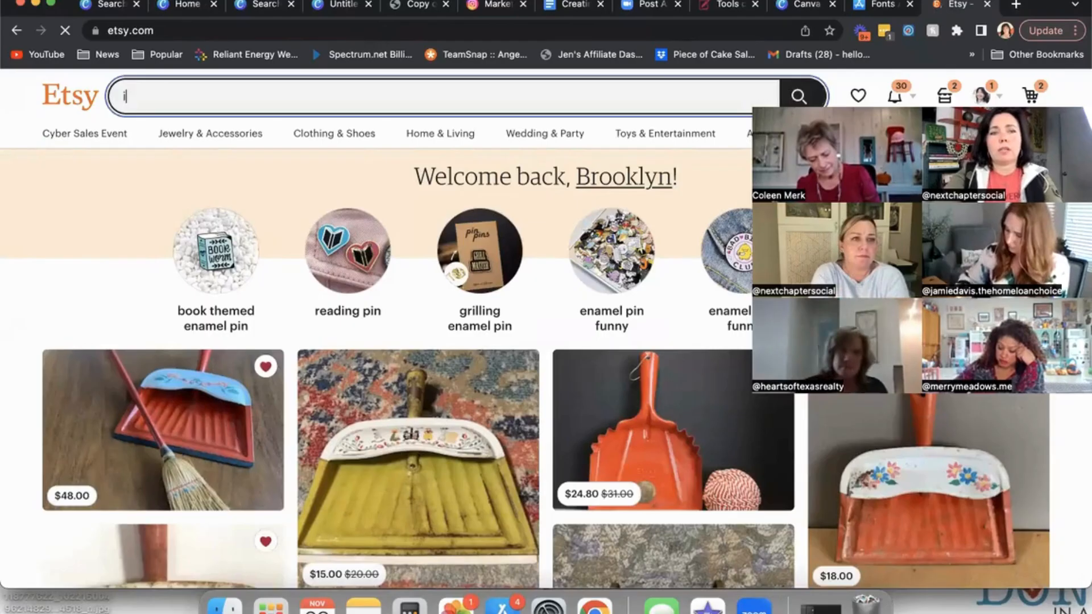
text(nstagram hightli)
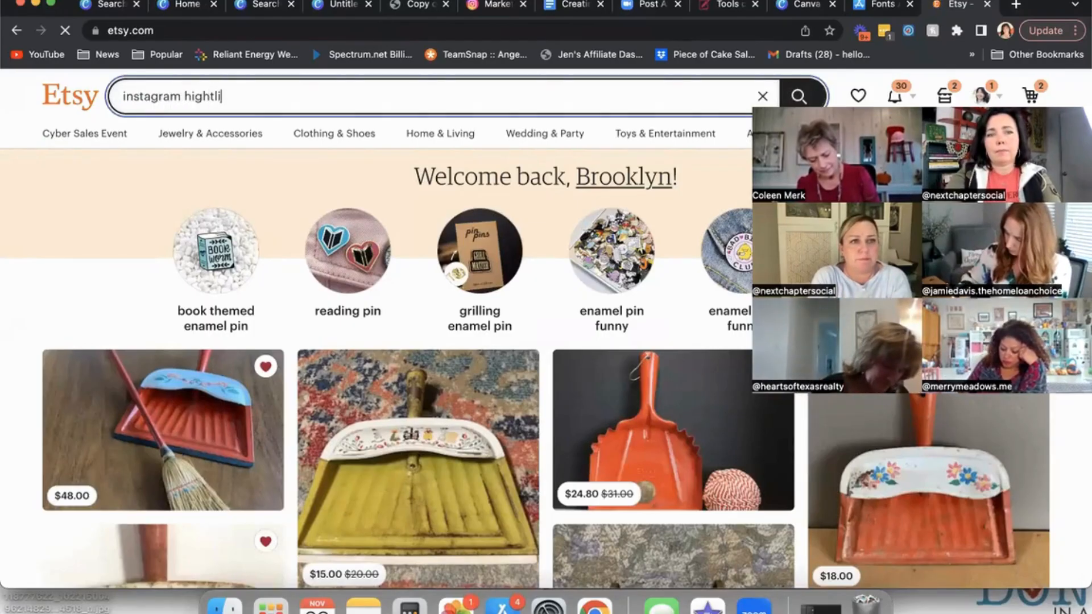
key(BackSpace)
key(BackSpace)
key(BackSpace)
text(light)
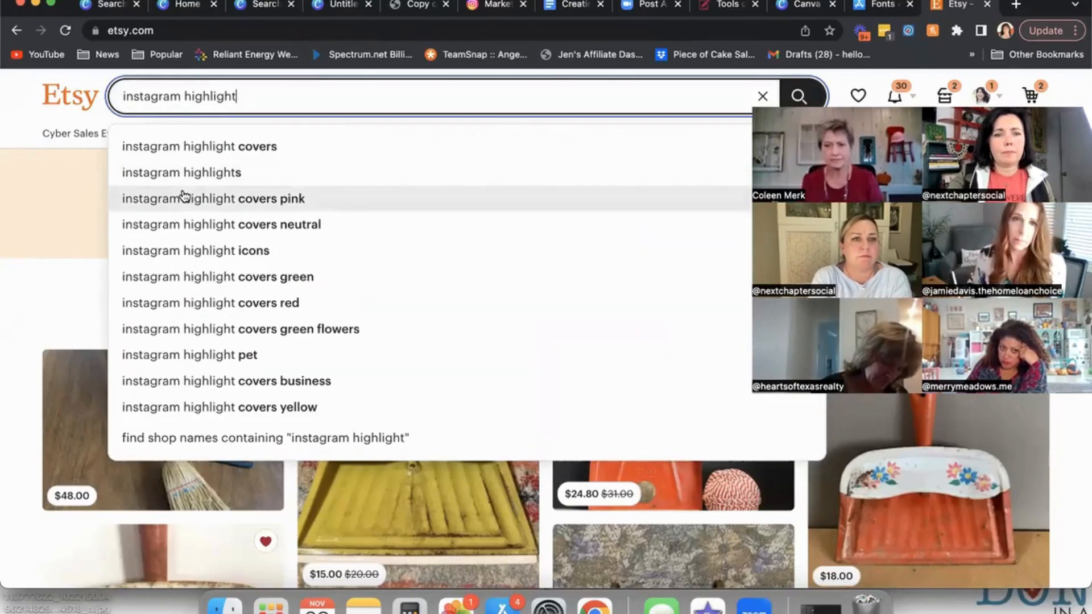
click(190, 149)
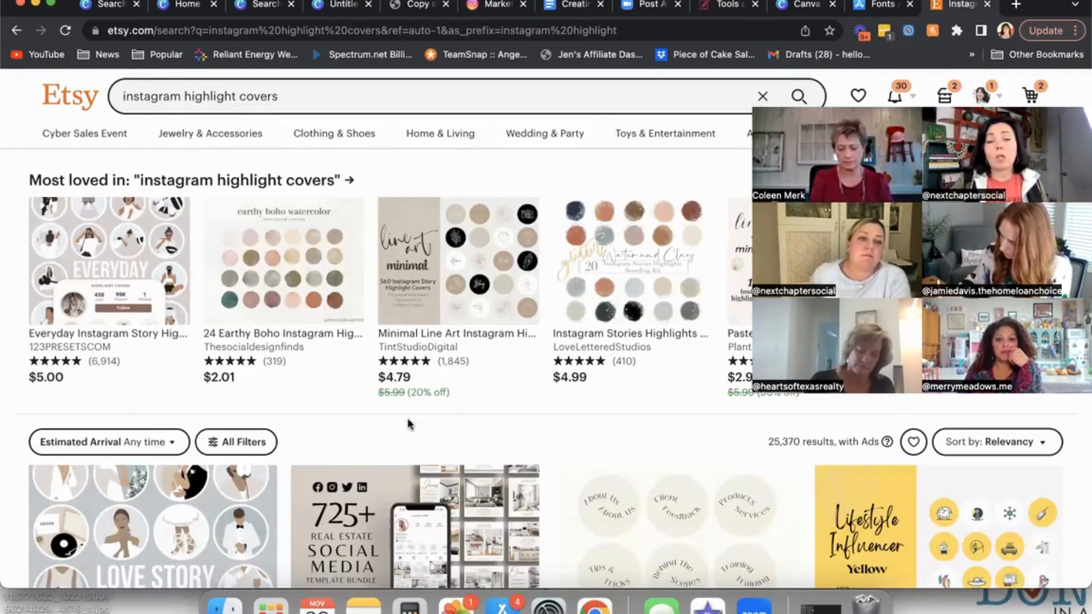
scroll(407, 419, down, 10)
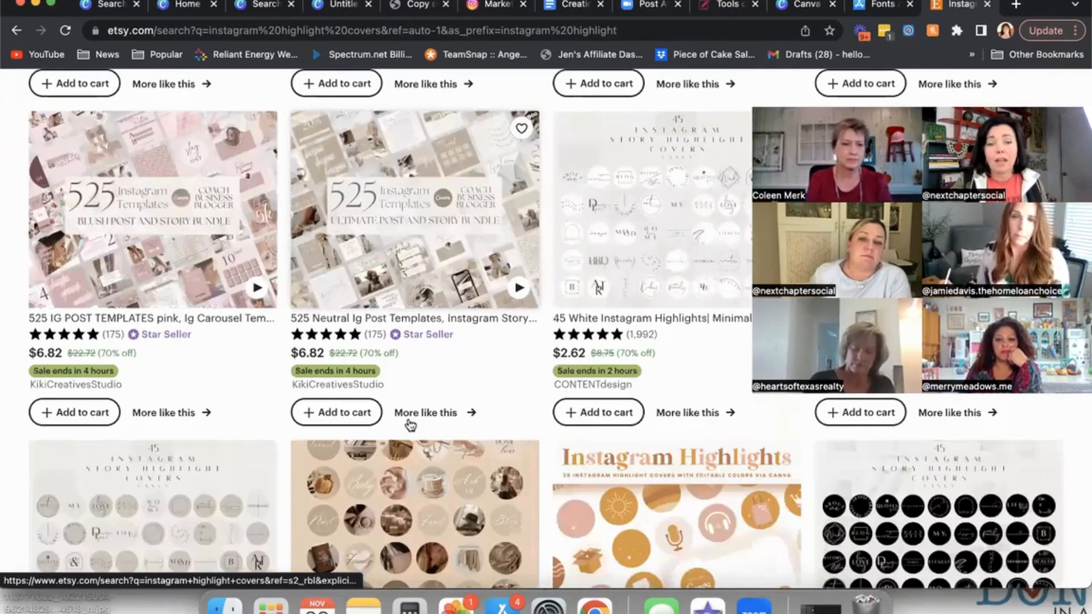
scroll(410, 426, down, 7)
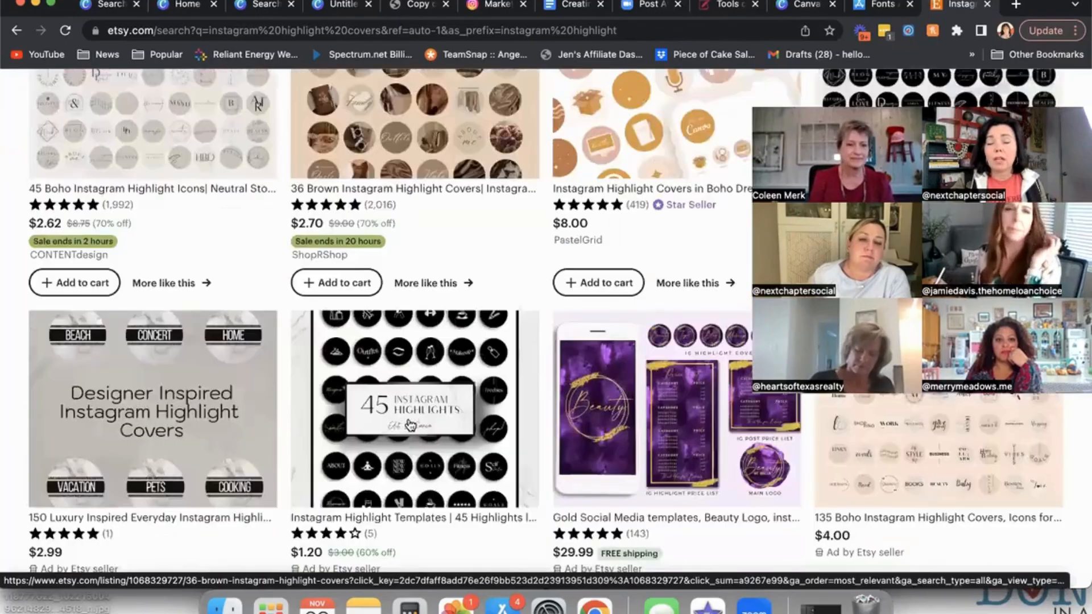
scroll(410, 425, down, 3)
scroll(411, 426, up, 3)
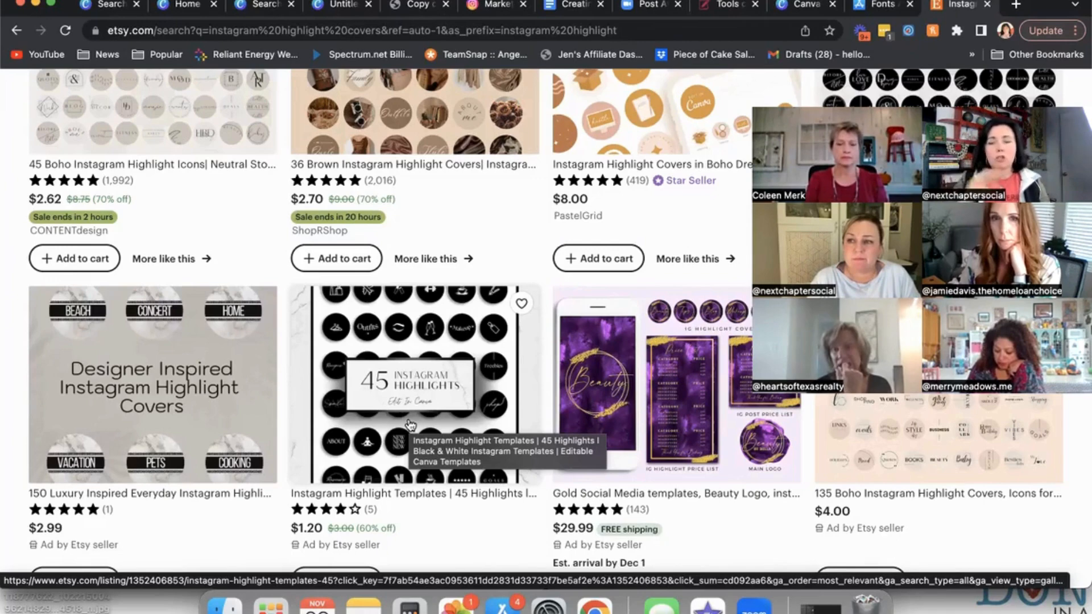
Go to creativemarket.com in the same tab, in place of the Etsy results.
click(350, 31)
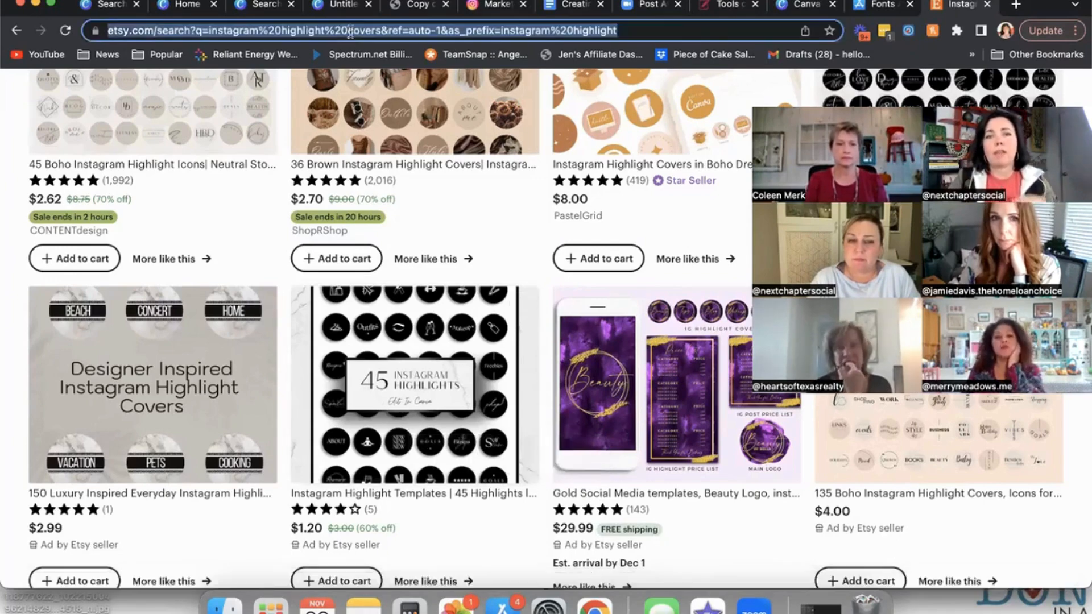
text(creati)
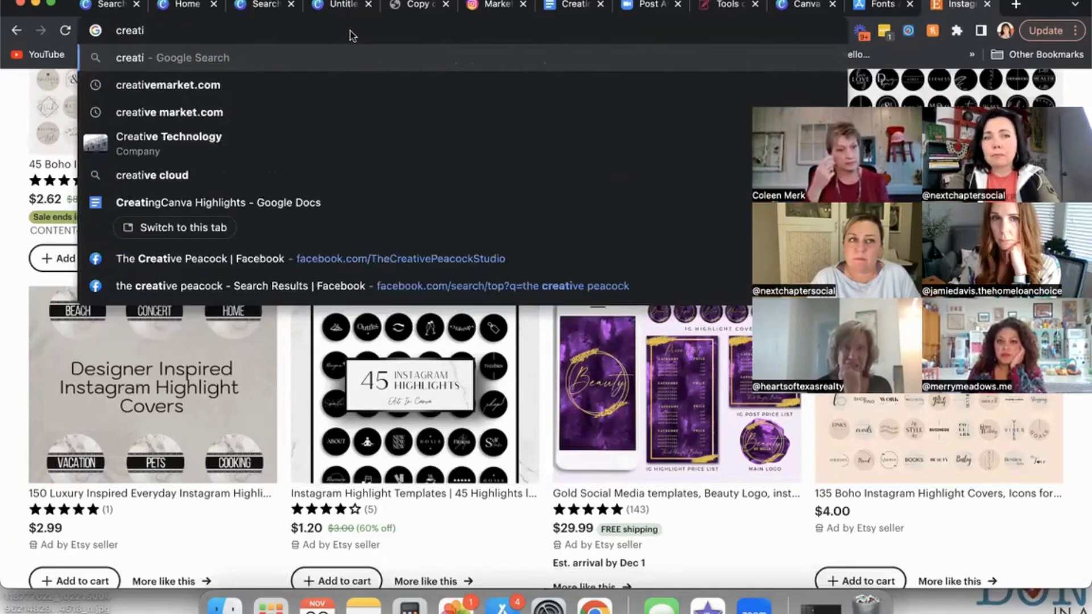
text(vemarket.co)
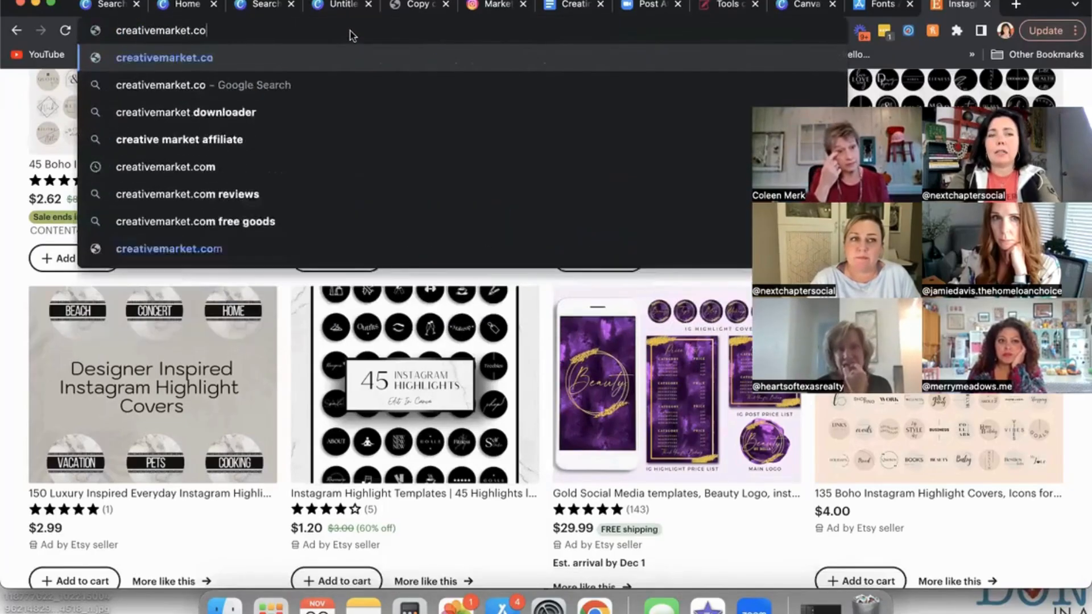
text(m)
key(Return)
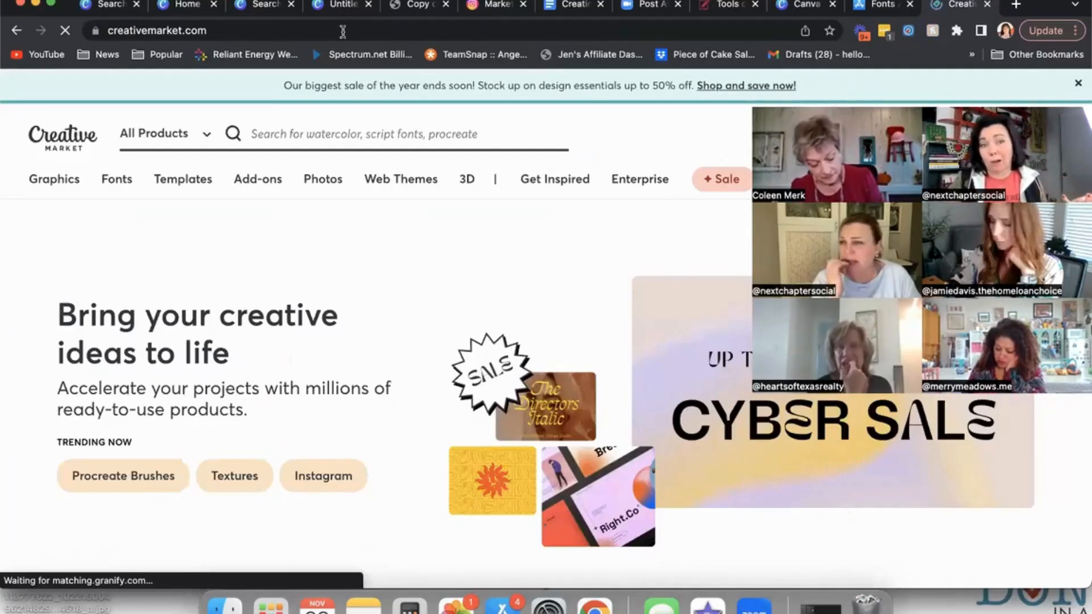
Search Creative Market for "instagram cover highlight" and browse the highlight cover and icon packs.
click(320, 128)
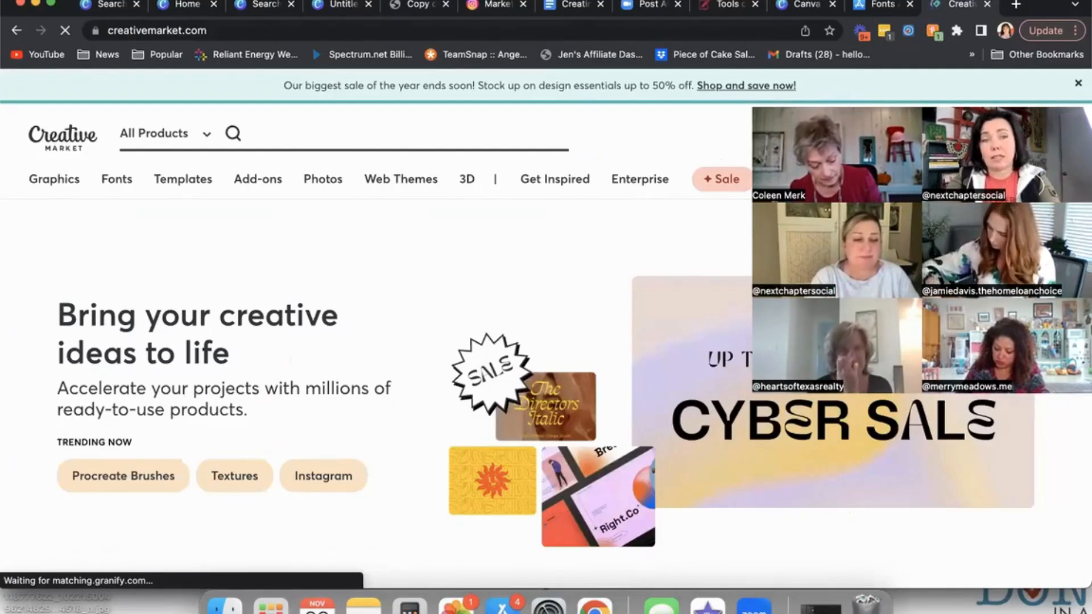
text(instagram)
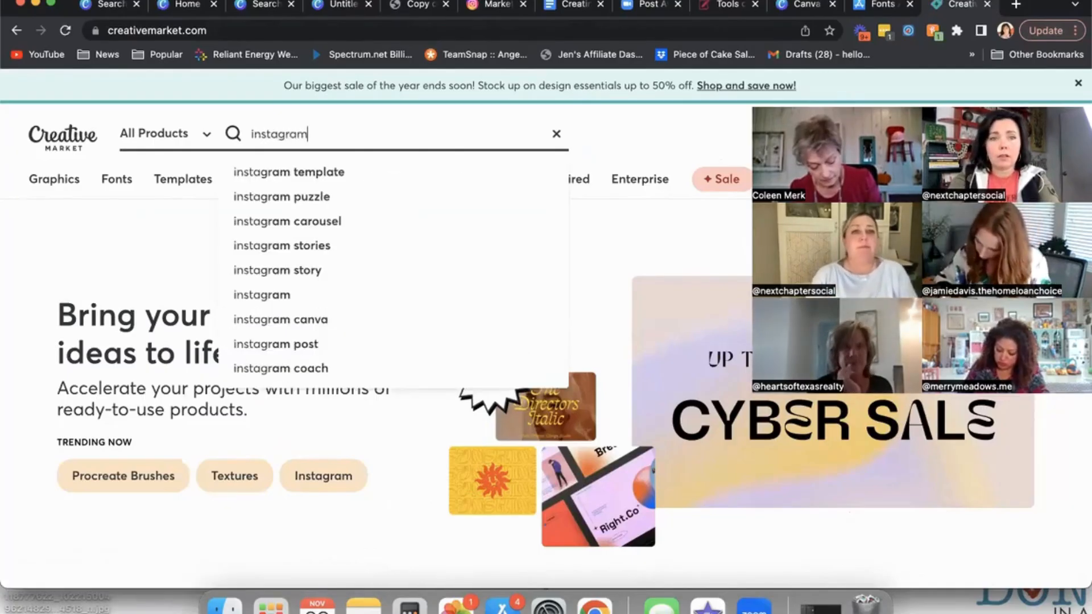
text( cover hig)
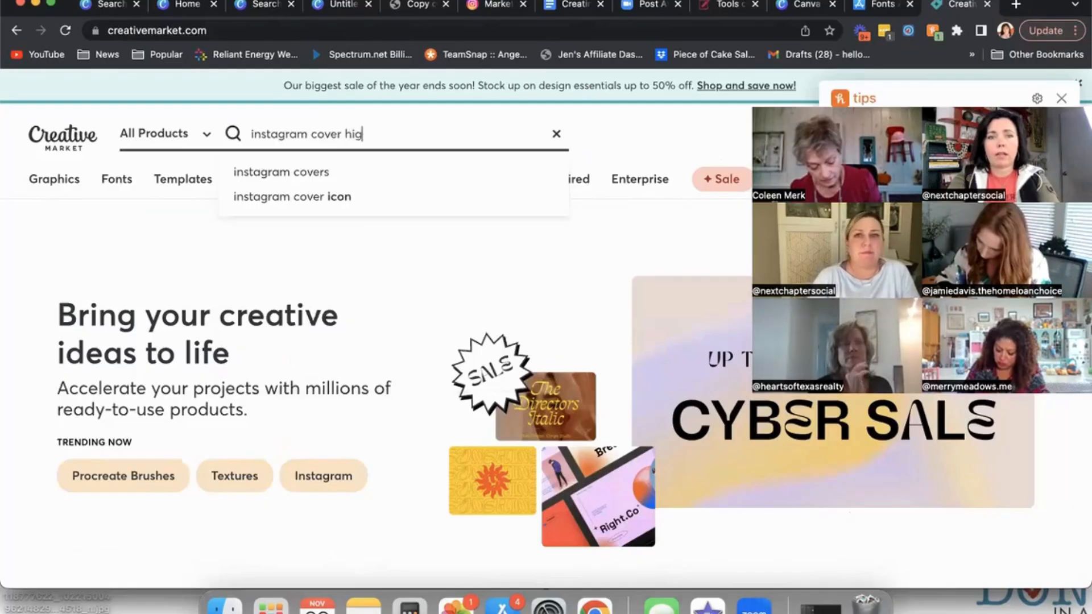
text(hlight)
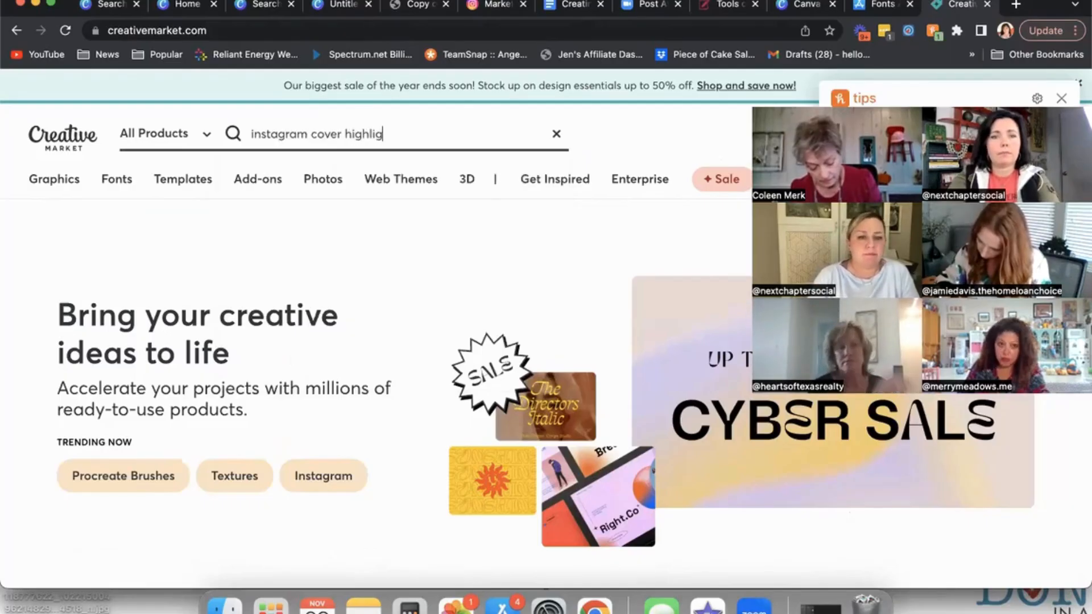
key(Return)
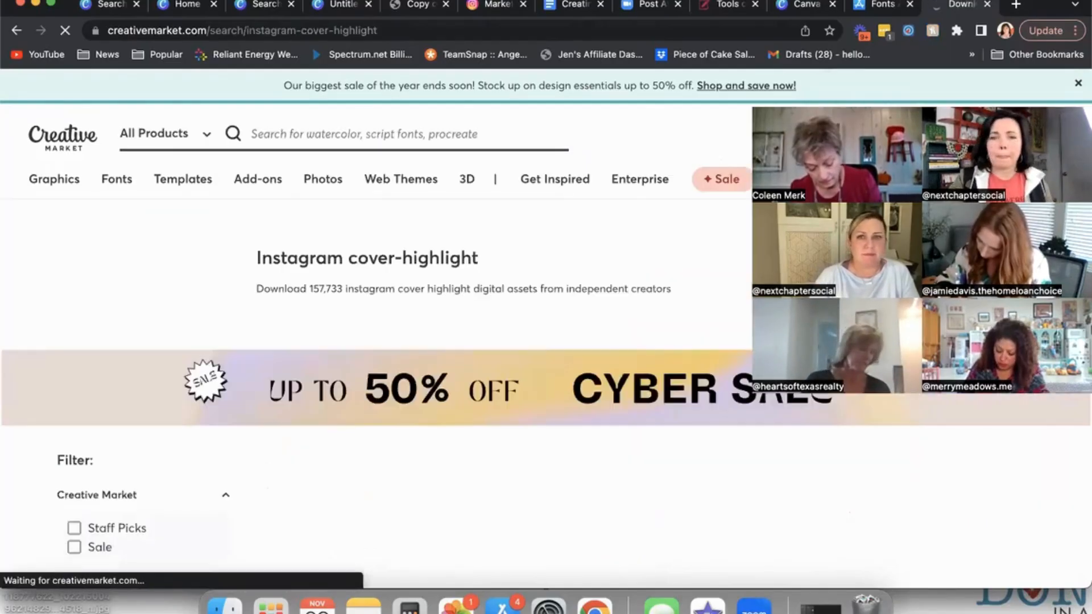
scroll(447, 367, down, 4)
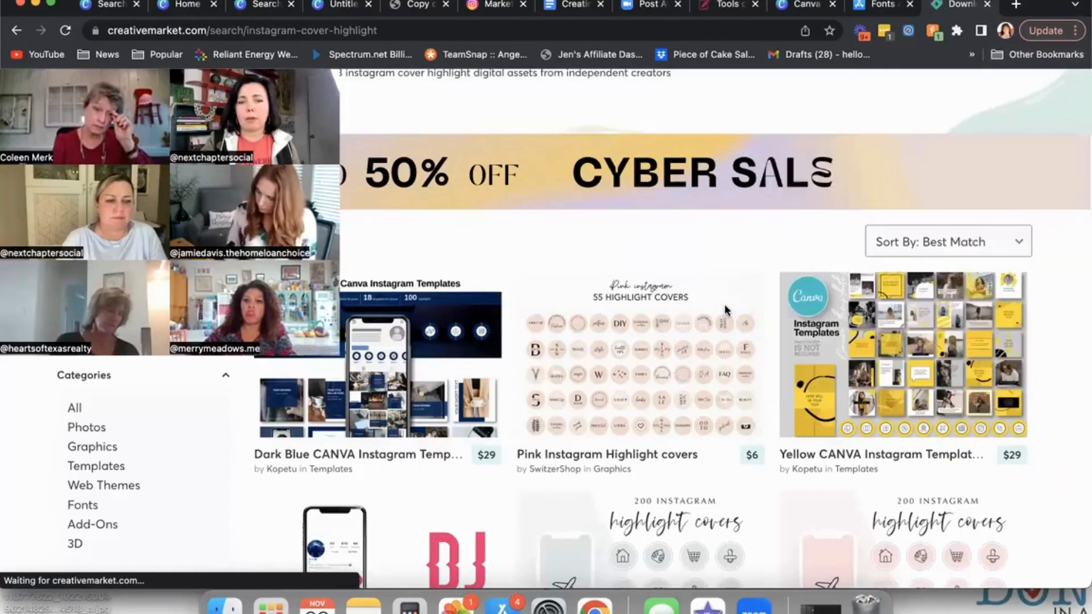
scroll(726, 310, down, 4)
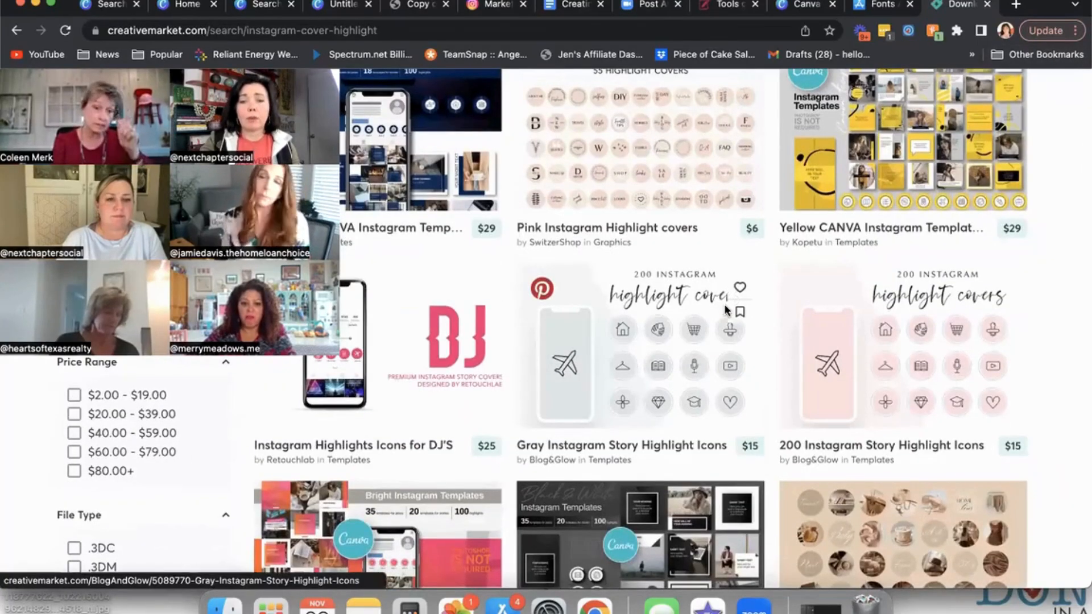